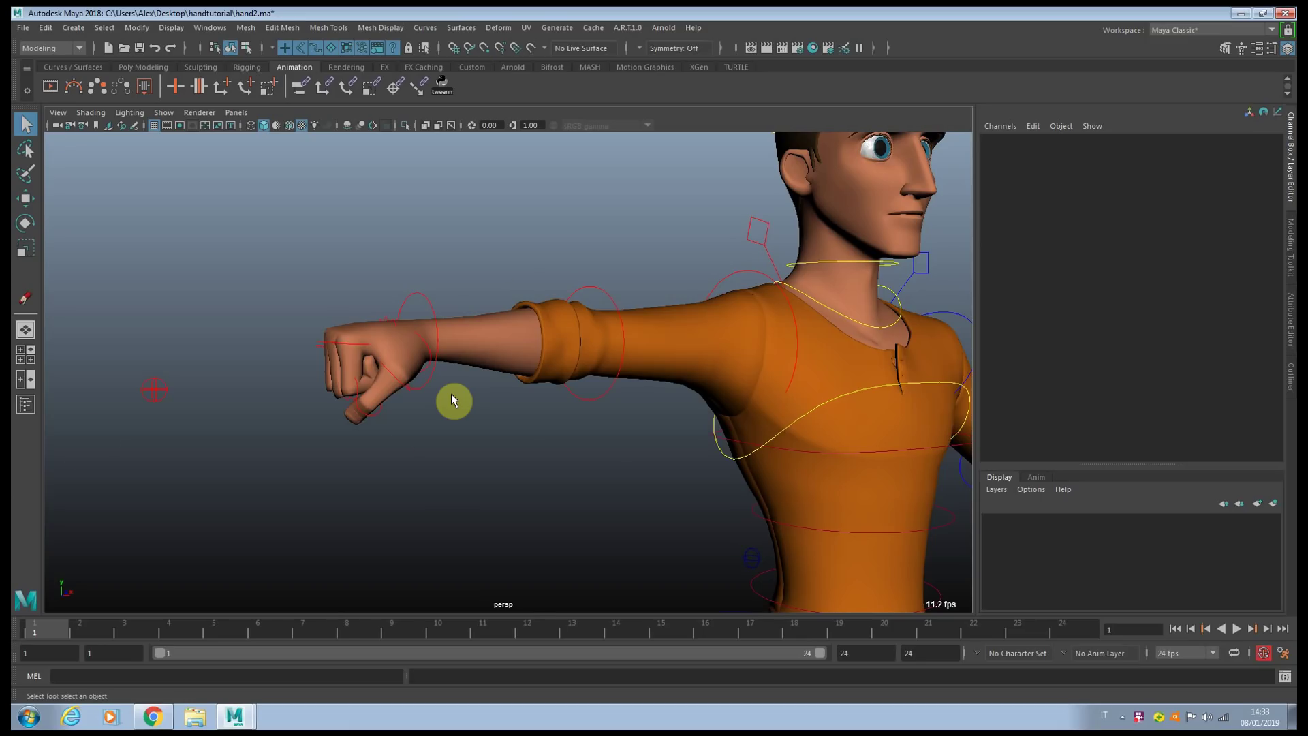
Step: Sketch a red Grease Pencil arc across the knuckles of the character's right fist, viewed from the front of the fist
{"action": "right_click_drag", "start_coordinate": [453, 401], "coordinate": [605, 444], "text": "alt"}
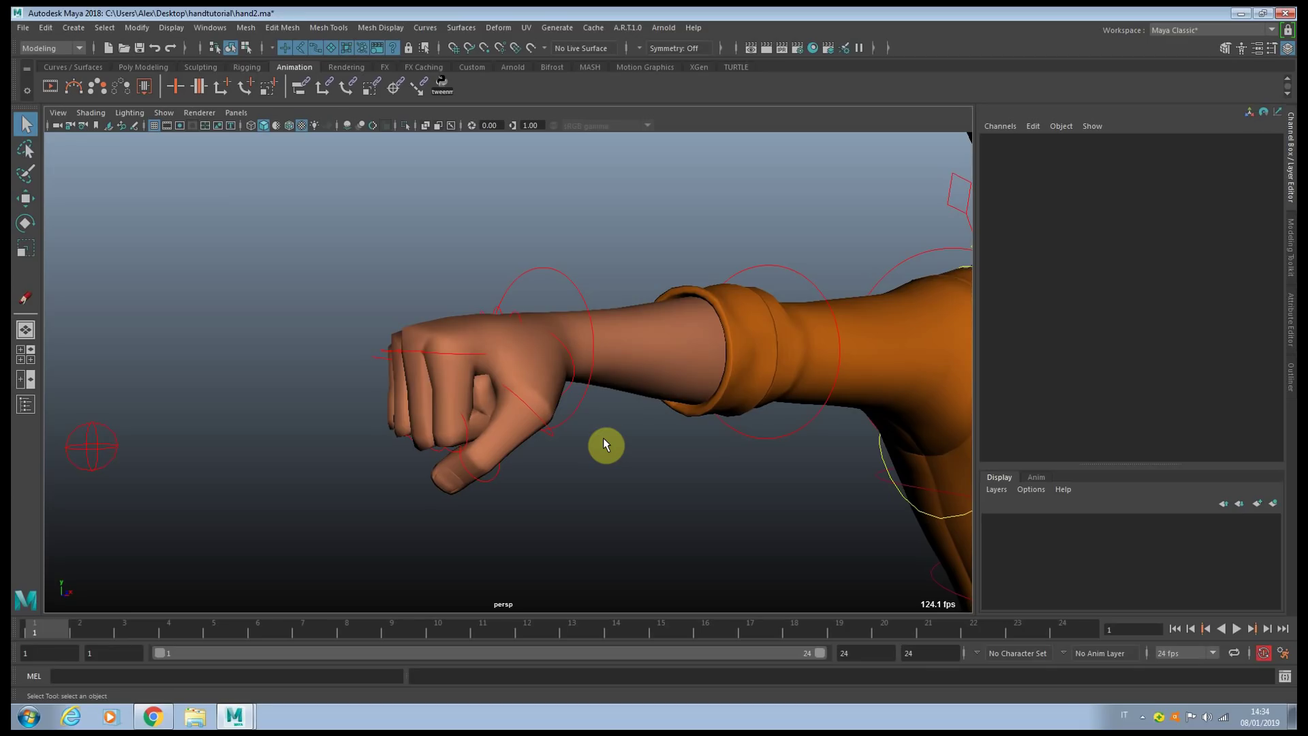
{"action": "left_click_drag", "start_coordinate": [603, 437], "coordinate": [558, 414], "text": "alt"}
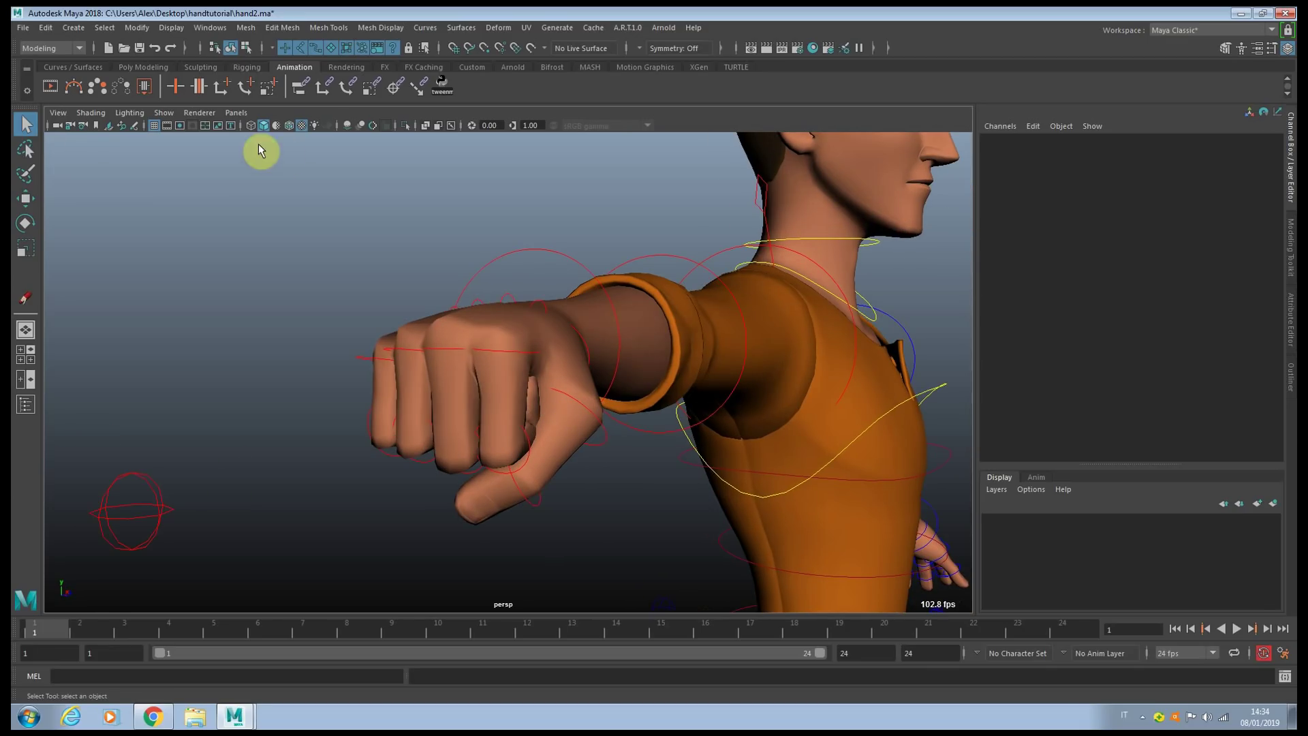
{"action": "left_click", "coordinate": [135, 124]}
{"action": "left_click_drag", "start_coordinate": [436, 256], "coordinate": [487, 259], "text": "alt"}
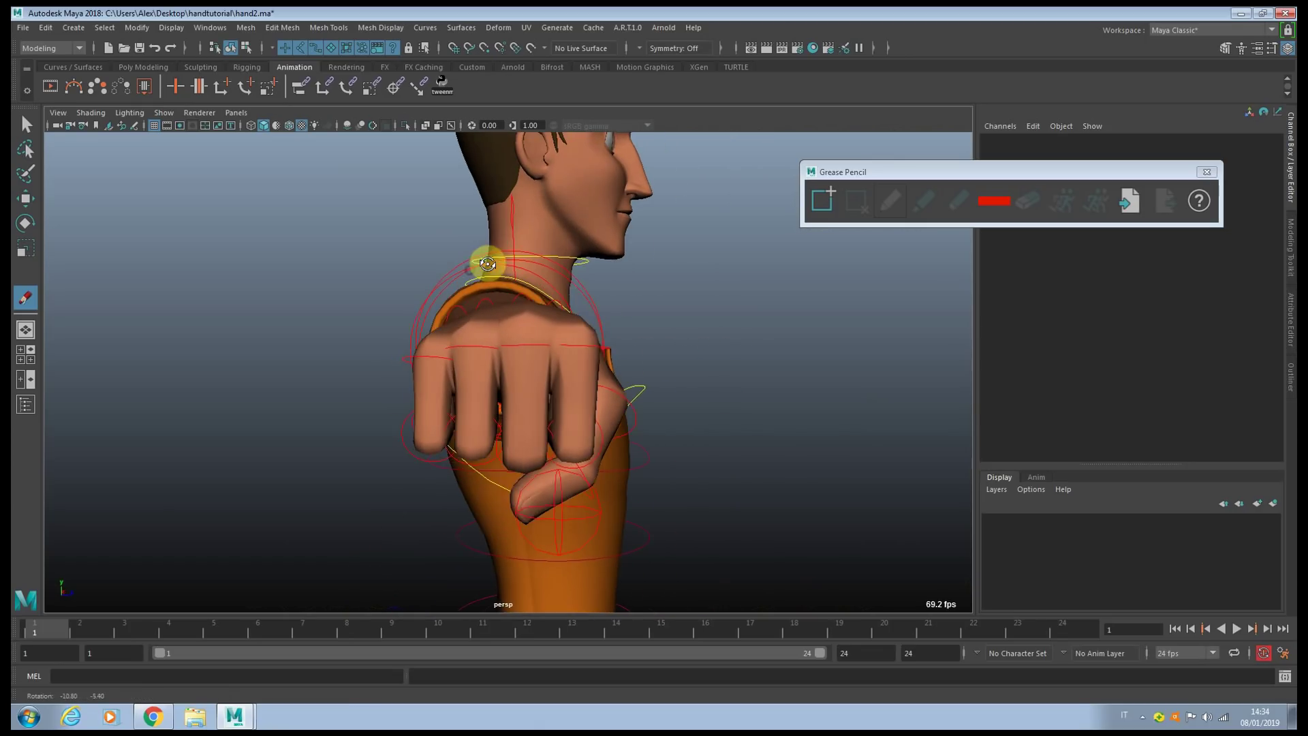
{"action": "middle_click_drag", "start_coordinate": [488, 259], "coordinate": [488, 314], "text": "alt"}
{"action": "mouse_move", "coordinate": [518, 374]}
{"action": "left_mouse_down", "text": "alt"}
{"action": "mouse_move", "coordinate": [520, 354]}
{"action": "mouse_move", "coordinate": [432, 374]}
{"action": "mouse_move", "coordinate": [514, 349]}
{"action": "mouse_move", "coordinate": [595, 360]}
{"action": "mouse_move", "coordinate": [452, 379]}
{"action": "mouse_move", "coordinate": [429, 363]}
{"action": "mouse_move", "coordinate": [598, 362]}
{"action": "left_mouse_up", "text": "alt"}
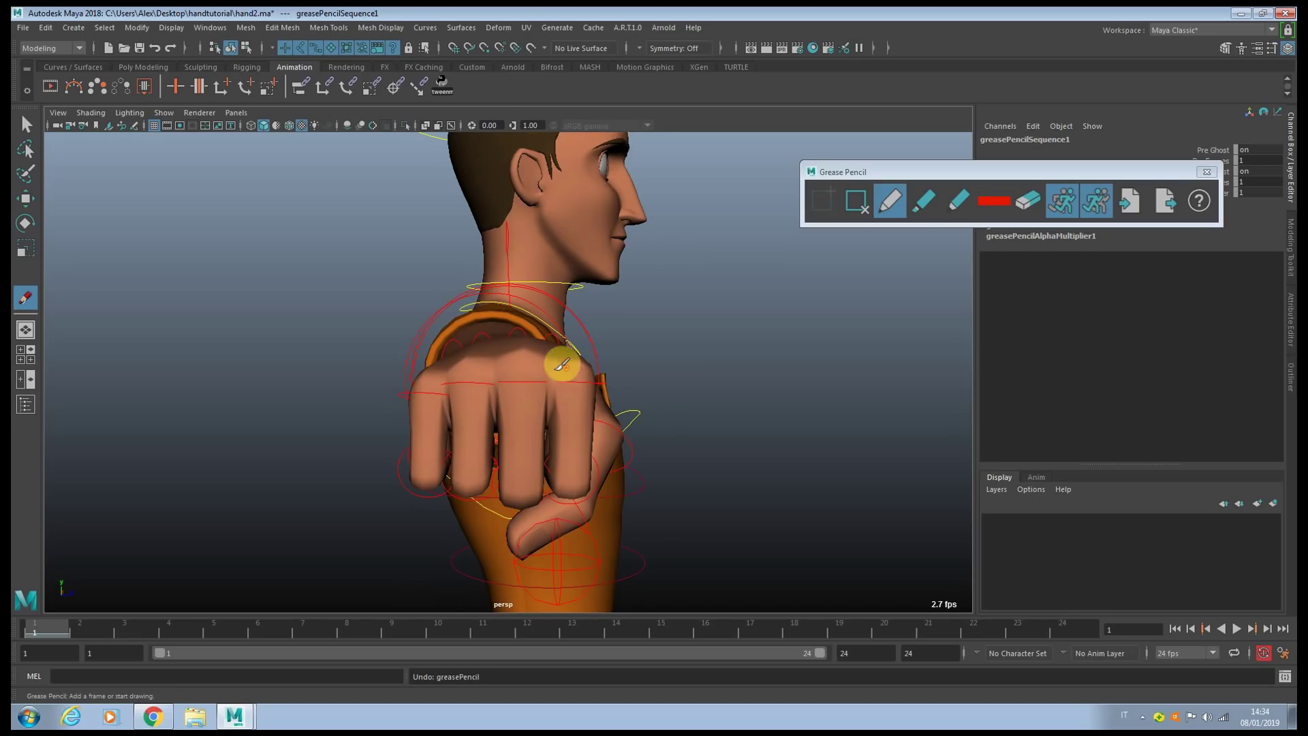
{"action": "mouse_move", "coordinate": [422, 404]}
{"action": "left_mouse_down"}
{"action": "mouse_move", "coordinate": [459, 374]}
{"action": "mouse_move", "coordinate": [590, 351]}
{"action": "mouse_move", "coordinate": [470, 374]}
{"action": "mouse_move", "coordinate": [417, 407]}
{"action": "left_mouse_up"}
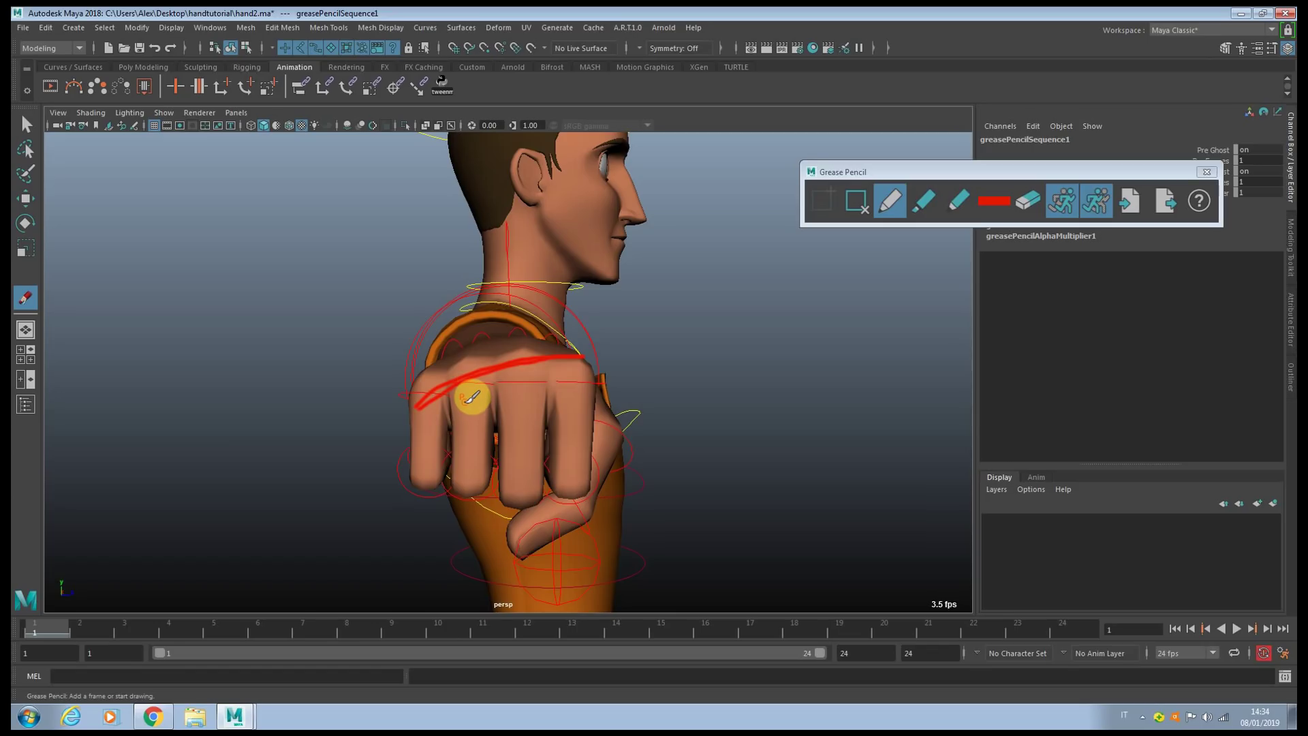
Step: Try sketching angled red Grease Pencil strokes along the fingers, and undo the drawn strokes
{"action": "mouse_move", "coordinate": [453, 369]}
{"action": "left_mouse_down", "text": "alt"}
{"action": "mouse_move", "coordinate": [549, 365]}
{"action": "mouse_move", "coordinate": [499, 415]}
{"action": "mouse_move", "coordinate": [461, 397]}
{"action": "mouse_move", "coordinate": [471, 463]}
{"action": "left_mouse_up", "text": "alt"}
{"action": "key", "text": "ctrl+z"}
{"action": "mouse_move", "coordinate": [496, 376]}
{"action": "left_mouse_down"}
{"action": "mouse_move", "coordinate": [505, 463]}
{"action": "mouse_move", "coordinate": [472, 471]}
{"action": "left_mouse_up"}
{"action": "left_click_drag", "start_coordinate": [529, 377], "coordinate": [532, 477]}
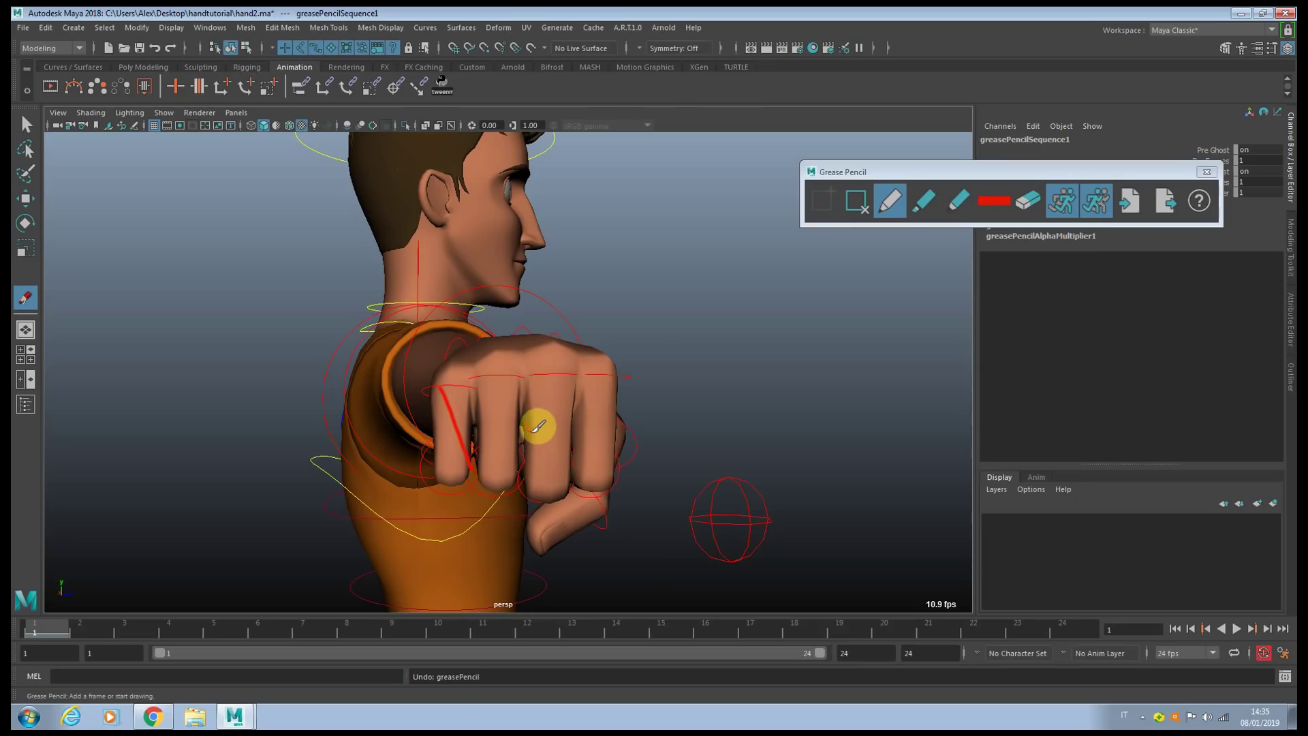
{"action": "key", "text": "ctrl+z"}
Step: Rotate the right middle finger's cup control to start arching the knuckle line of the fist
{"action": "scroll", "coordinate": [534, 433], "scroll_direction": "up", "scroll_amount": 3}
{"action": "mouse_move", "coordinate": [535, 433]}
{"action": "left_mouse_down", "text": "alt"}
{"action": "mouse_move", "coordinate": [525, 420]}
{"action": "mouse_move", "coordinate": [580, 438]}
{"action": "left_mouse_up", "text": "alt"}
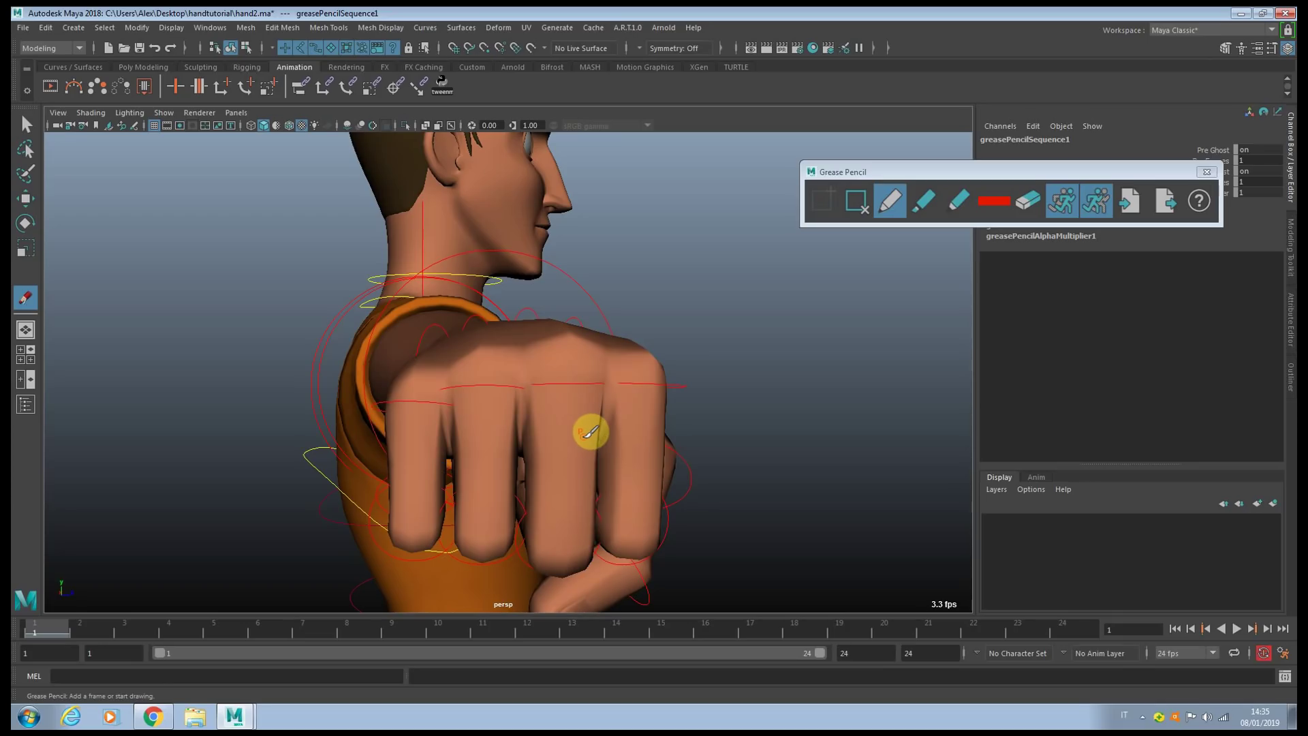
{"action": "left_click_drag", "start_coordinate": [590, 432], "coordinate": [595, 431], "text": "alt"}
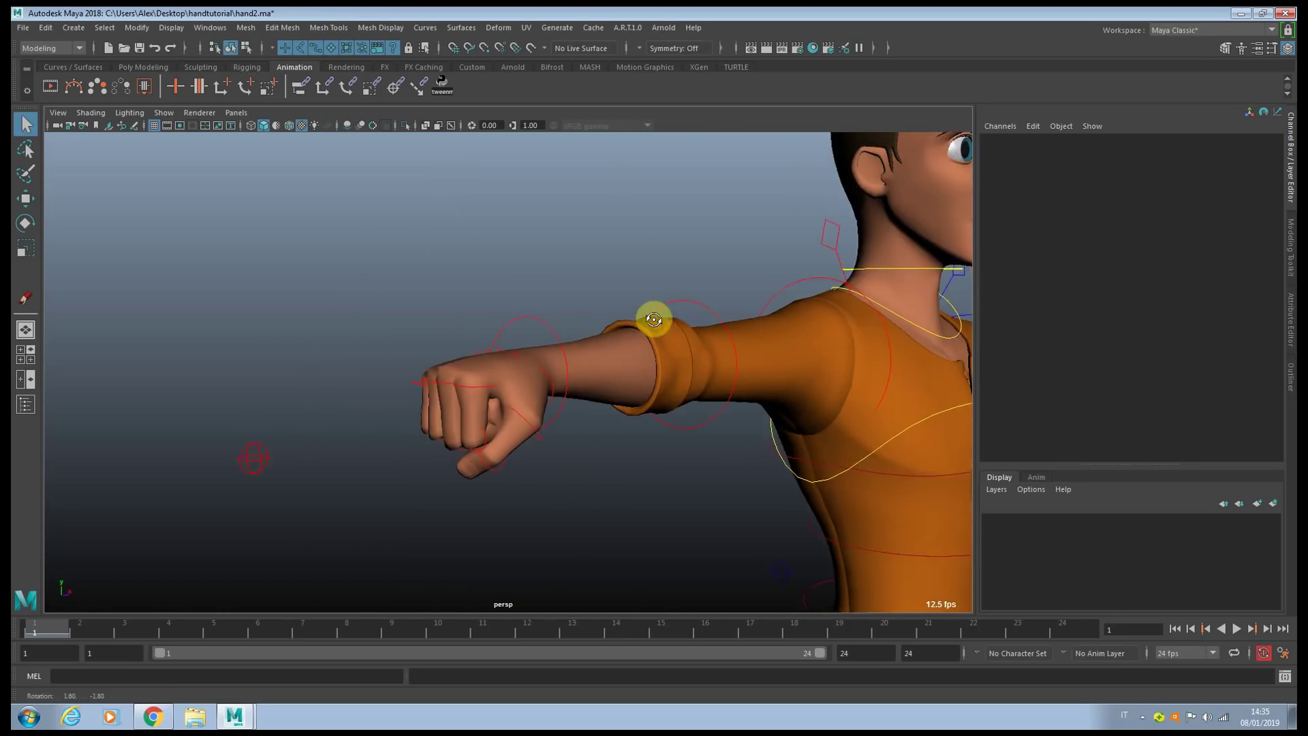
{"action": "scroll", "coordinate": [652, 322], "scroll_direction": "up", "scroll_amount": 4}
{"action": "mouse_move", "coordinate": [652, 327]}
{"action": "left_mouse_down", "text": "alt"}
{"action": "mouse_move", "coordinate": [815, 327]}
{"action": "mouse_move", "coordinate": [617, 335]}
{"action": "mouse_move", "coordinate": [573, 356]}
{"action": "mouse_move", "coordinate": [580, 368]}
{"action": "mouse_move", "coordinate": [625, 361]}
{"action": "mouse_move", "coordinate": [599, 368]}
{"action": "mouse_move", "coordinate": [490, 365]}
{"action": "mouse_move", "coordinate": [596, 356]}
{"action": "mouse_move", "coordinate": [618, 371]}
{"action": "left_mouse_up", "text": "alt"}
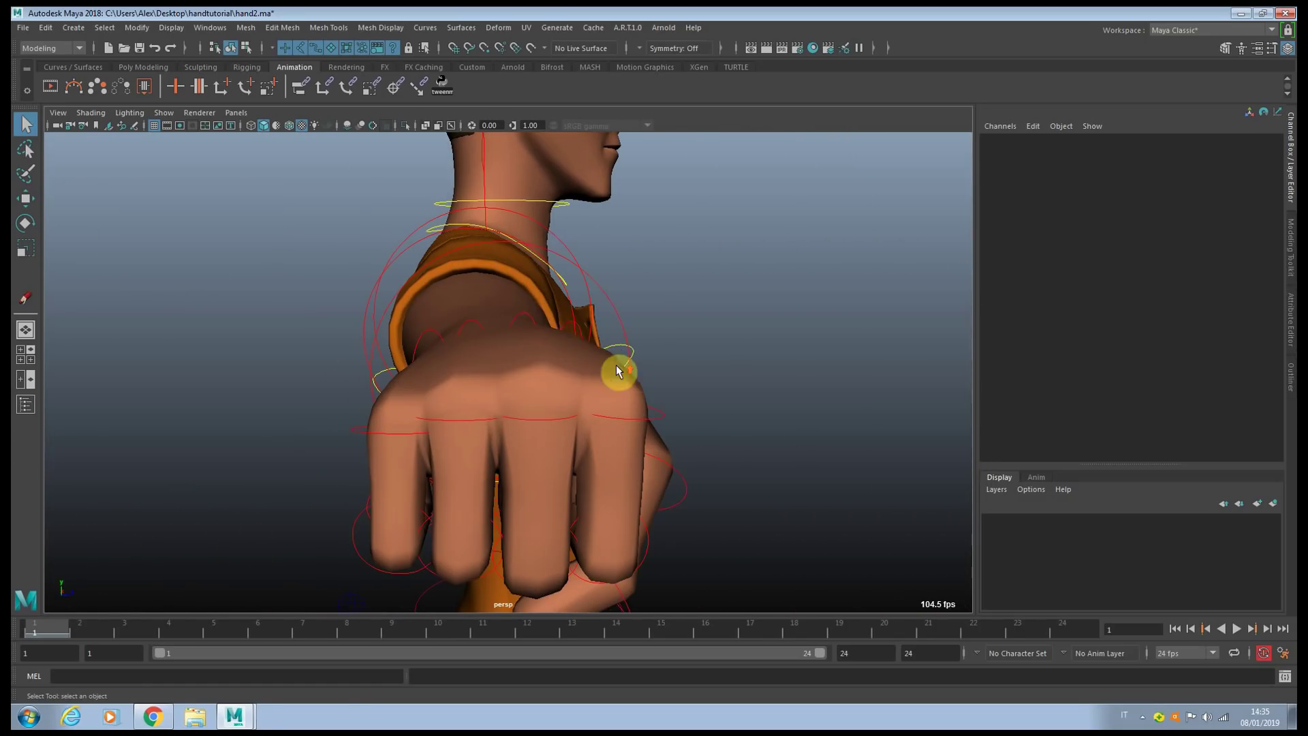
{"action": "key", "text": "e"}
{"action": "left_click", "coordinate": [526, 317]}
{"action": "left_click_drag", "start_coordinate": [527, 316], "coordinate": [420, 351], "text": "alt"}
{"action": "key", "text": "q"}
Step: Rotate the right ring and pinky cup controls to lower those knuckles, with the pinky cup at about 13.2 in Rotate Y
{"action": "left_click", "coordinate": [480, 322]}
{"action": "key", "text": "e"}
{"action": "key", "text": "q"}
{"action": "left_click", "coordinate": [443, 333]}
{"action": "key", "text": "e"}
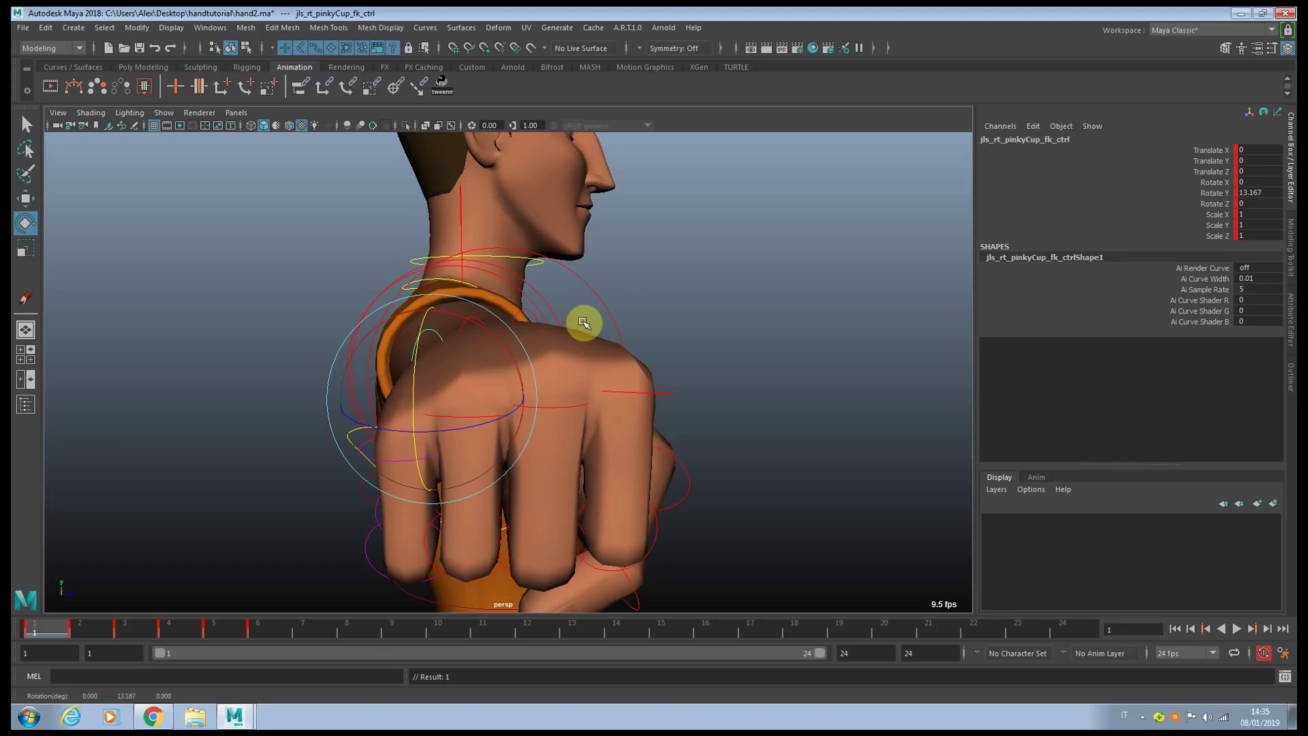
Step: Rotate the right middle finger's cup control to about -0.11, 3.45, -1.9
{"action": "left_click", "coordinate": [578, 323]}
{"action": "mouse_move", "coordinate": [578, 323]}
{"action": "left_mouse_down"}
{"action": "mouse_move", "coordinate": [599, 309]}
{"action": "mouse_move", "coordinate": [555, 333]}
{"action": "left_mouse_up"}
{"action": "key", "text": "q"}
{"action": "left_click", "coordinate": [540, 323]}
{"action": "key", "text": "e"}
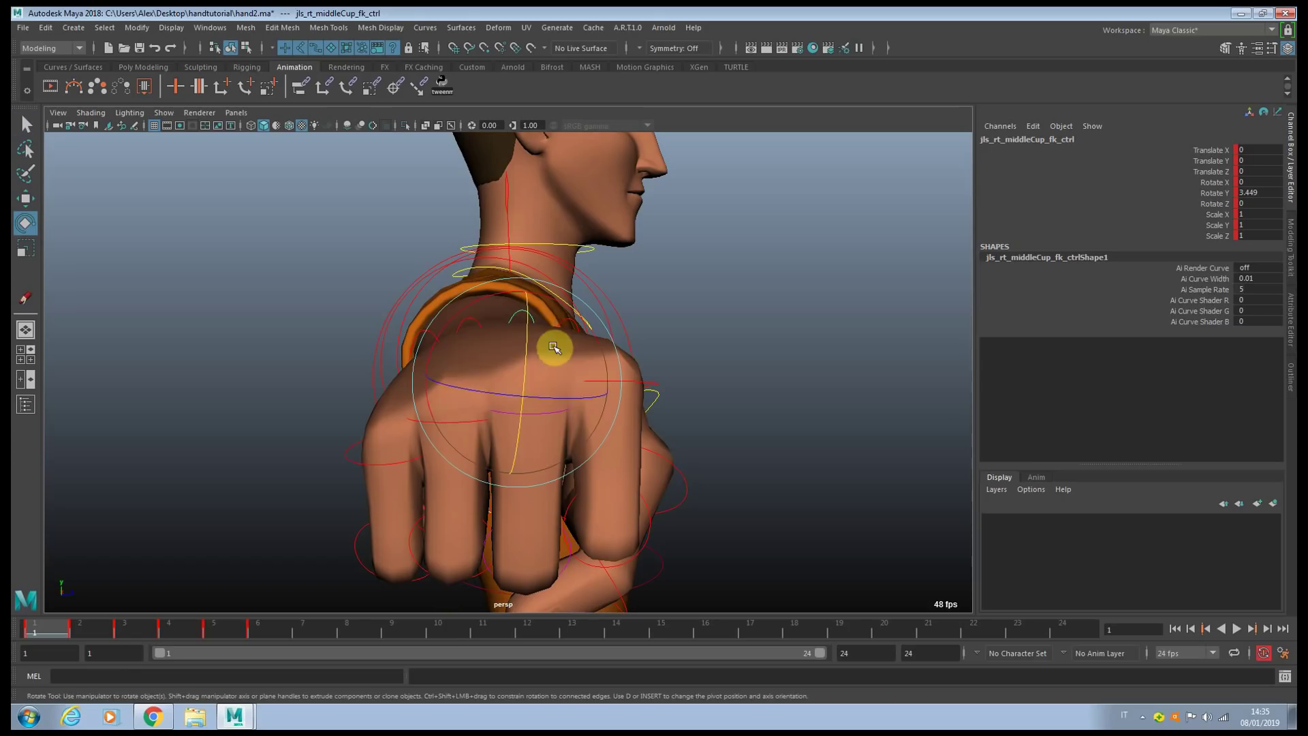
{"action": "left_click_drag", "start_coordinate": [568, 401], "coordinate": [479, 334]}
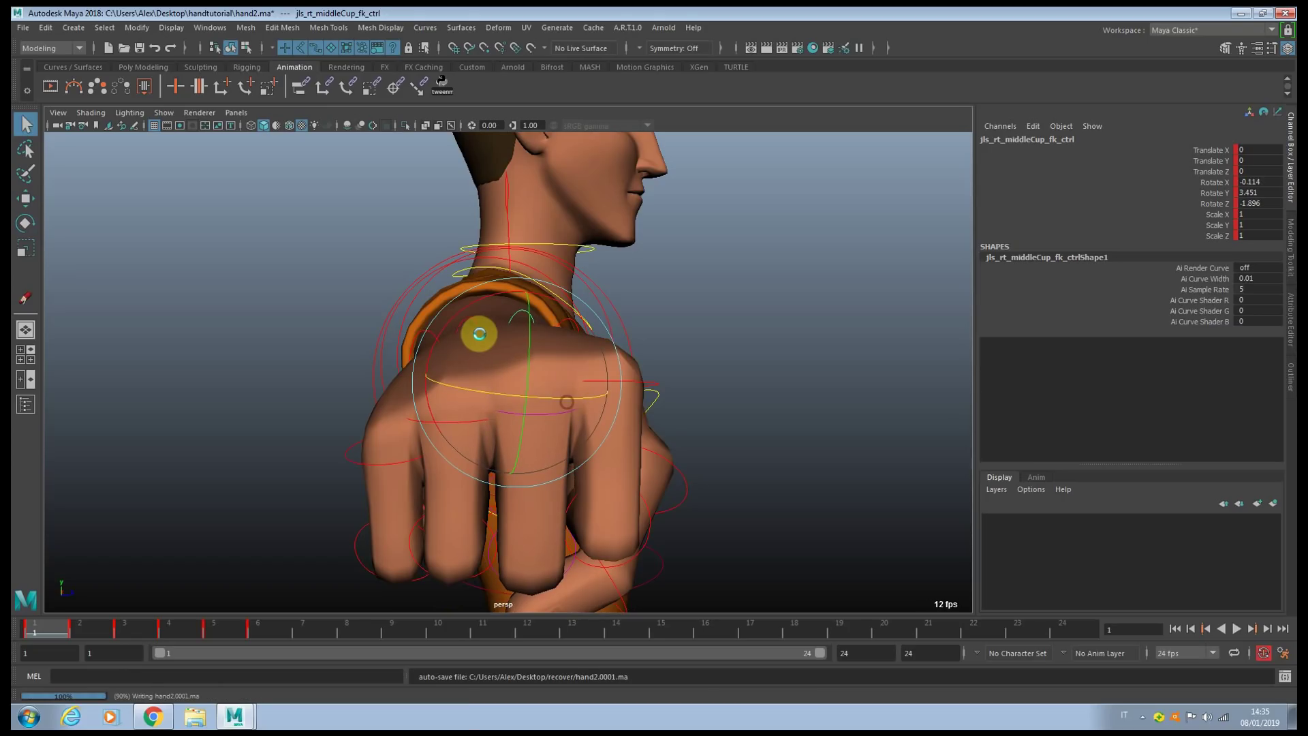
Step: Rotate the right ring finger's cup control, and rotate the pinky's cup control to about -2.17, 10.72, -5.87
{"action": "left_click", "coordinate": [479, 326]}
{"action": "key", "text": "e"}
{"action": "mouse_move", "coordinate": [503, 407]}
{"action": "left_mouse_down"}
{"action": "mouse_move", "coordinate": [516, 408]}
{"action": "mouse_move", "coordinate": [485, 425]}
{"action": "left_mouse_up"}
{"action": "key", "text": "q"}
{"action": "left_click", "coordinate": [435, 344]}
{"action": "key", "text": "e"}
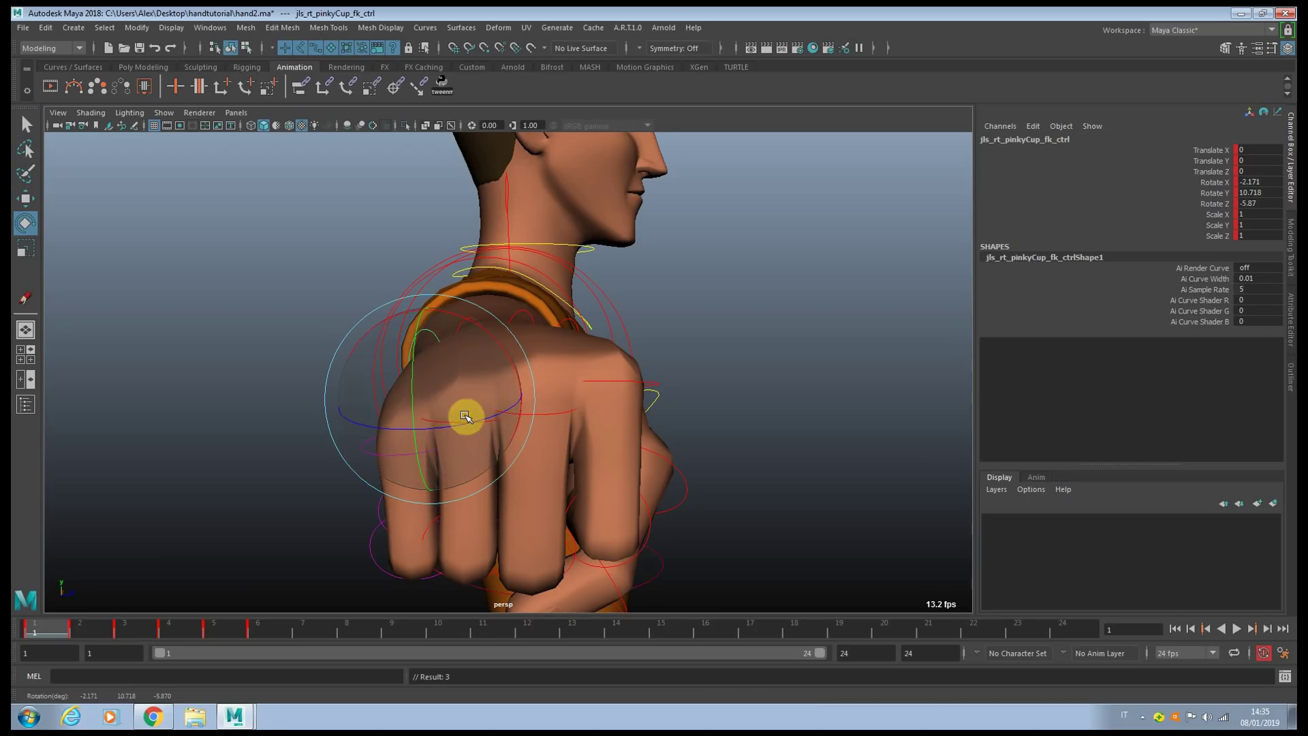
Step: Refine the right ring finger's cup control rotation to about -0.45, 4.04, -4.68
{"action": "key", "text": "q"}
{"action": "left_click", "coordinate": [463, 327]}
{"action": "left_click", "coordinate": [462, 329]}
{"action": "key", "text": "e"}
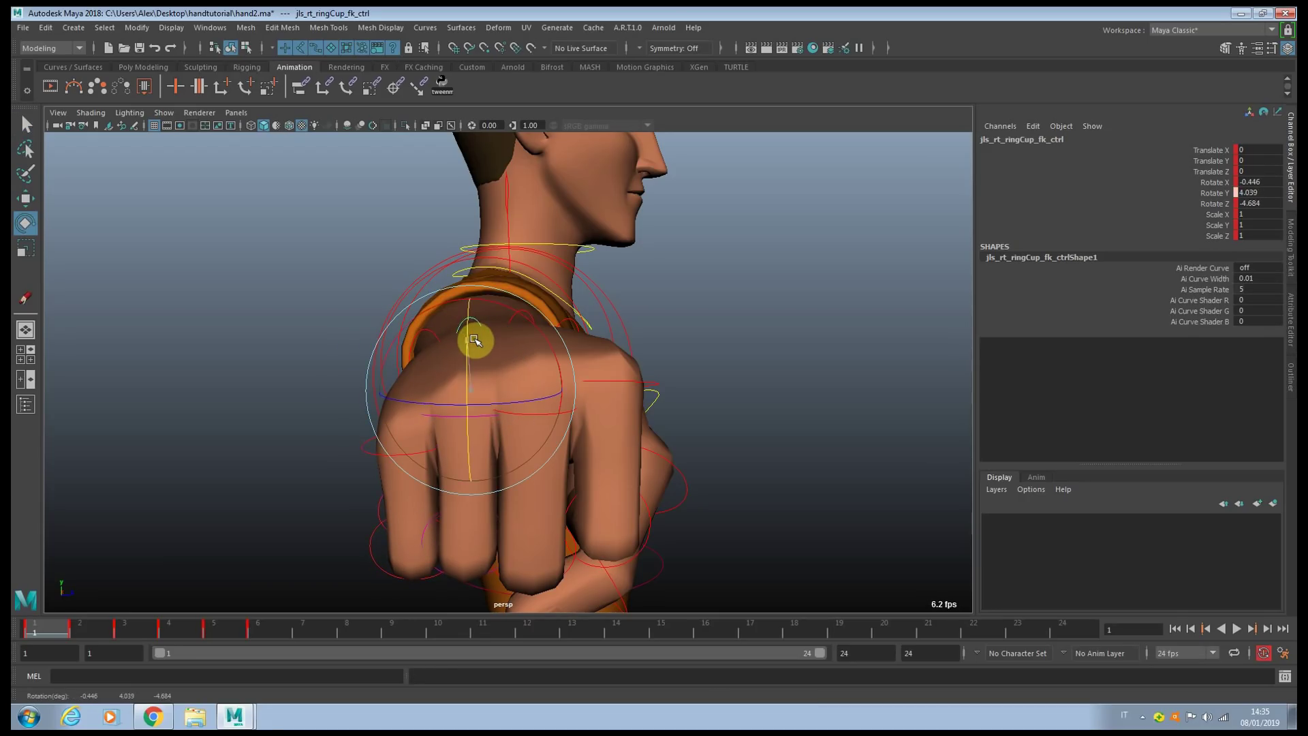
Step: Rotate the right pinky and ring base controls so both fingers slant inward toward the middle finger
{"action": "key", "text": "q"}
{"action": "left_click", "coordinate": [419, 452]}
{"action": "key", "text": "e"}
{"action": "left_click_drag", "start_coordinate": [490, 392], "coordinate": [517, 345]}
{"action": "key", "text": "q"}
{"action": "left_click", "coordinate": [480, 416]}
{"action": "key", "text": "e"}
Step: Rotate the right middle finger's base control to about -11.1, 80.9, -1.8 and move it to about -0.026 in Y and -0.284 in Z
{"action": "key", "text": "q"}
{"action": "left_click", "coordinate": [552, 416]}
{"action": "key", "text": "w"}
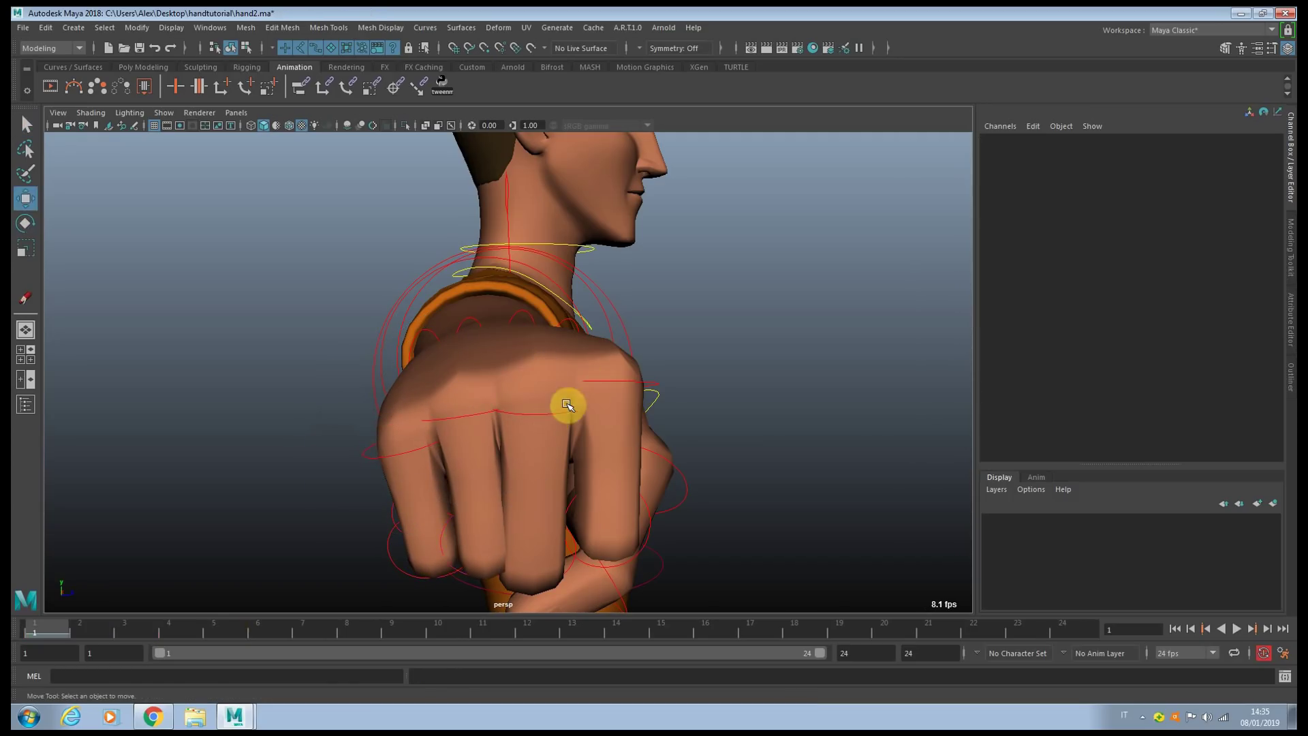
{"action": "left_click", "coordinate": [555, 413]}
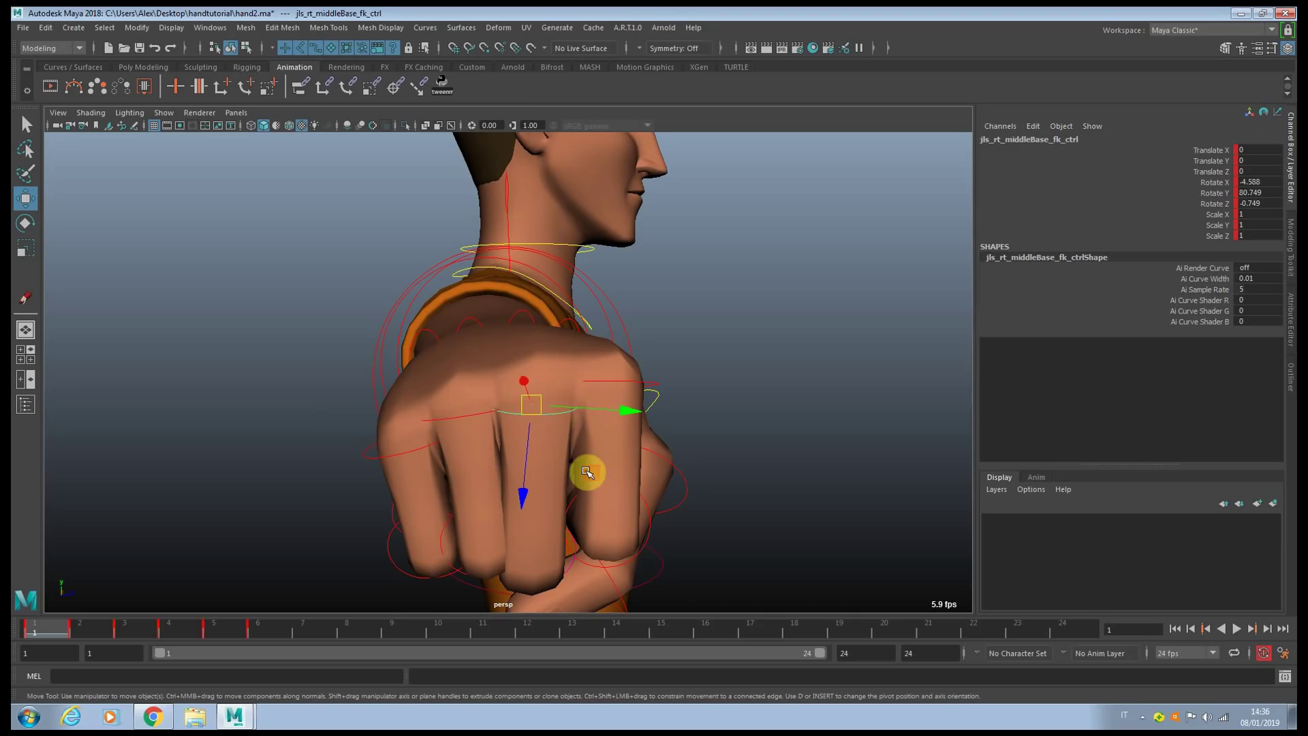
{"action": "key", "text": "e"}
{"action": "left_click_drag", "start_coordinate": [596, 341], "coordinate": [579, 342]}
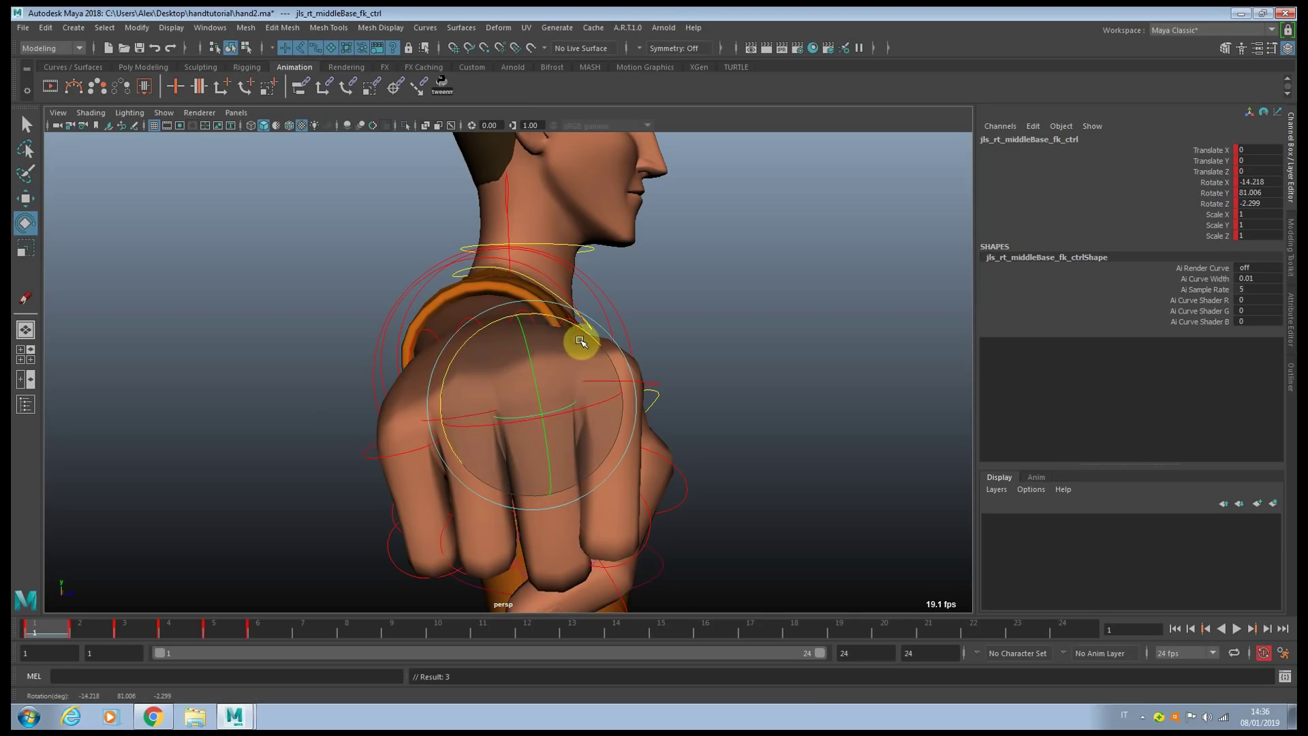
{"action": "key", "text": "w"}
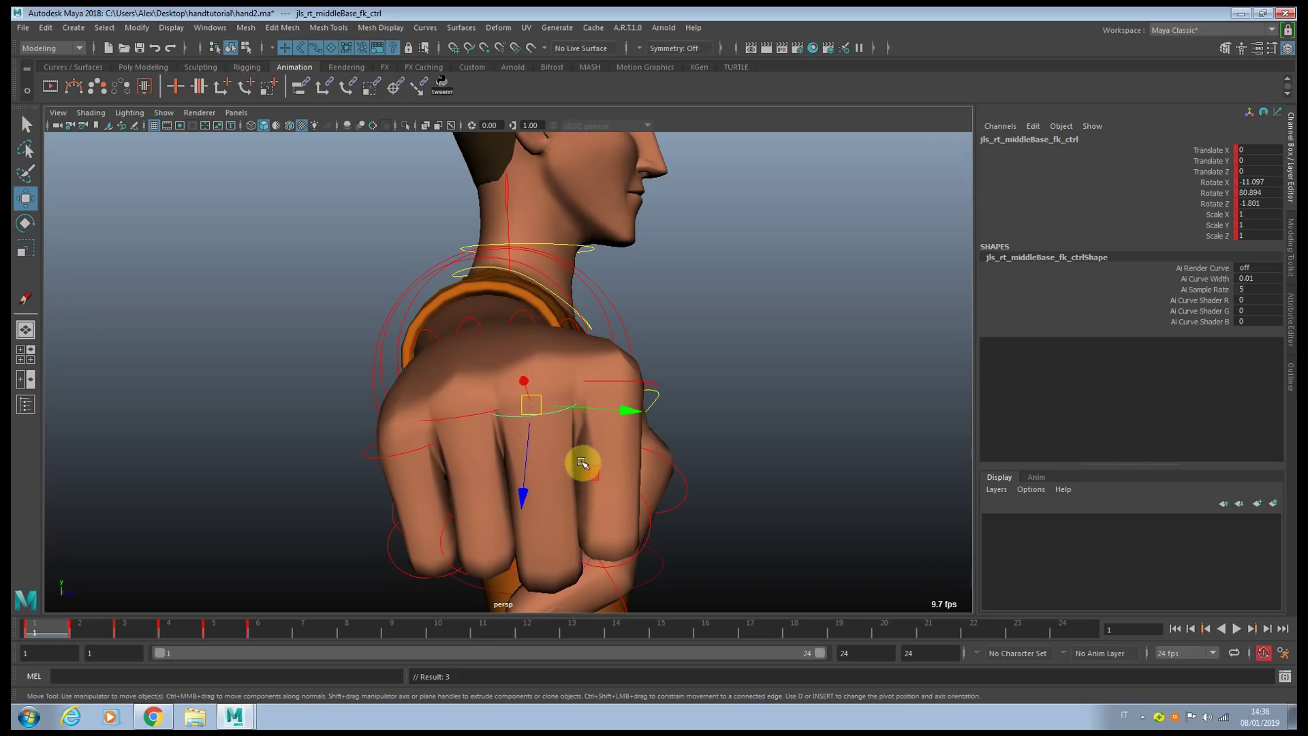
{"action": "left_click_drag", "start_coordinate": [582, 463], "coordinate": [586, 461]}
Step: Rotate the right ring and pinky base controls to slant both fingers alongside the middle finger
{"action": "key", "text": "q"}
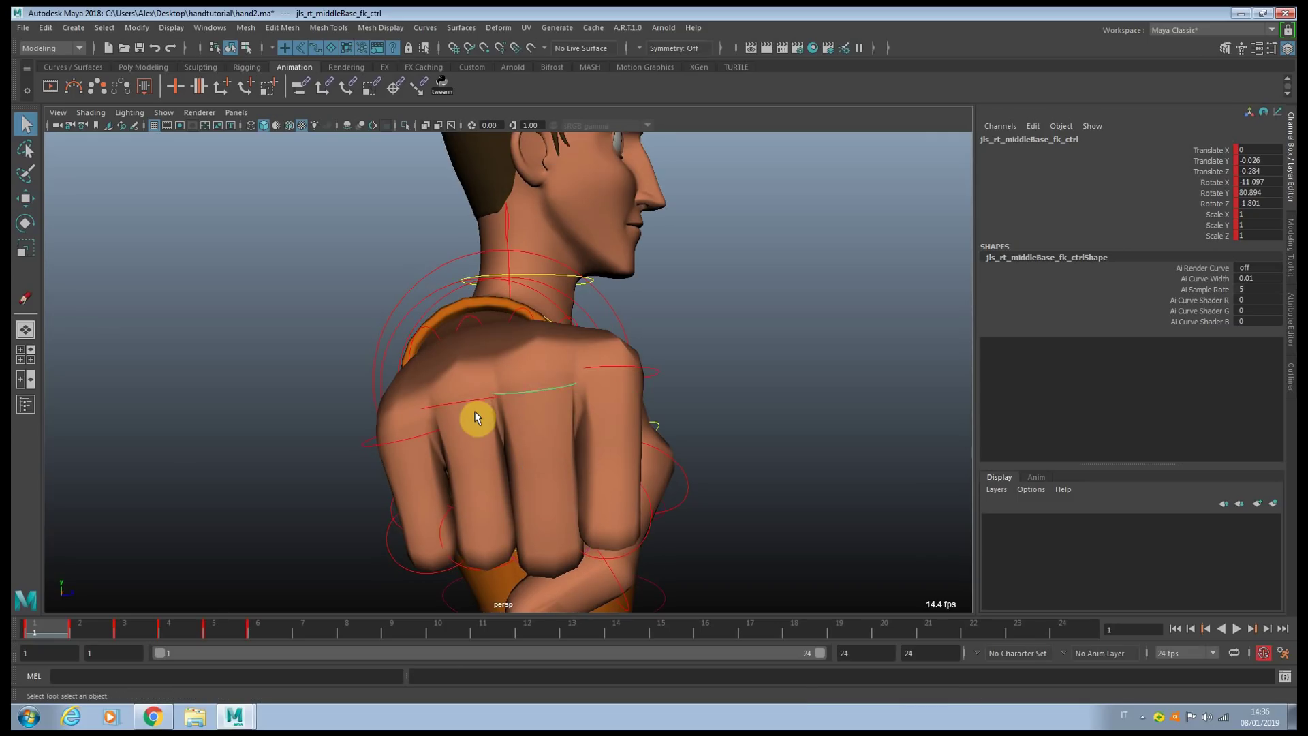
{"action": "left_click", "coordinate": [474, 401]}
{"action": "key", "text": "e"}
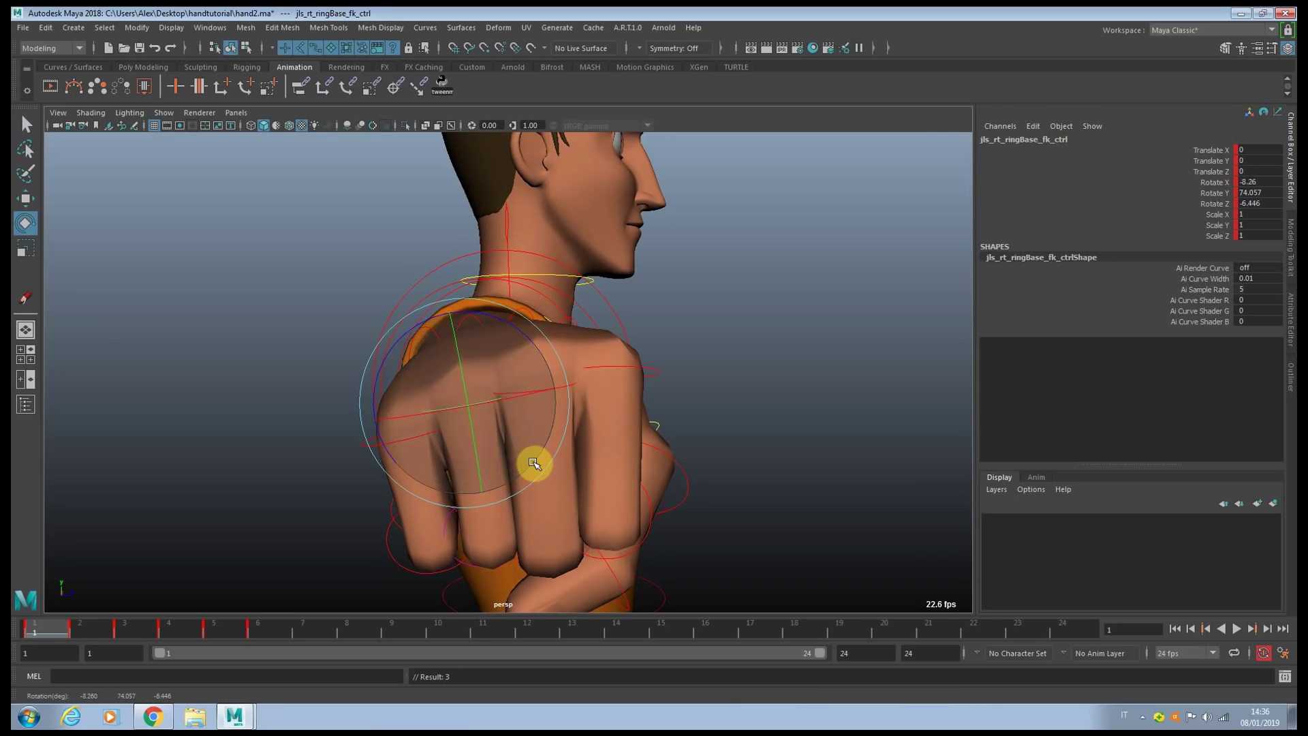
{"action": "left_click_drag", "start_coordinate": [534, 458], "coordinate": [482, 450]}
{"action": "key", "text": "q"}
{"action": "left_click", "coordinate": [424, 438]}
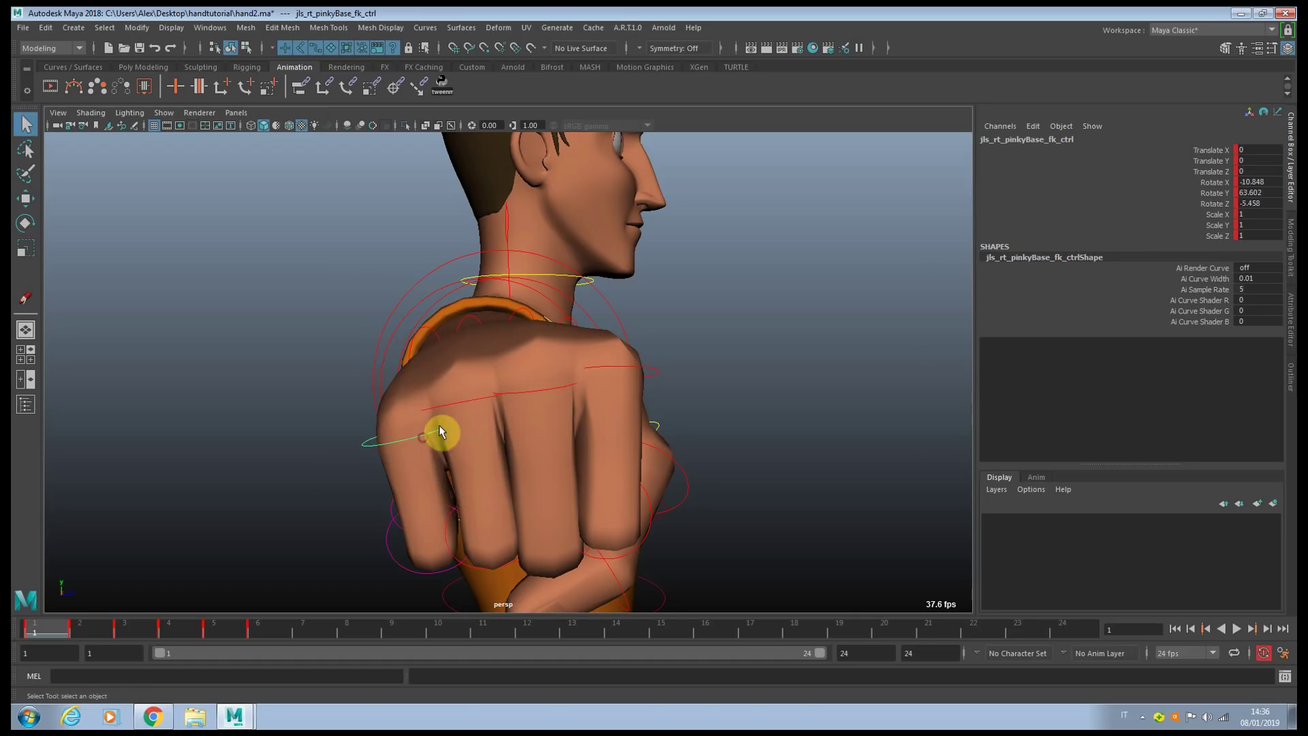
{"action": "key", "text": "e"}
{"action": "left_click_drag", "start_coordinate": [477, 380], "coordinate": [450, 405]}
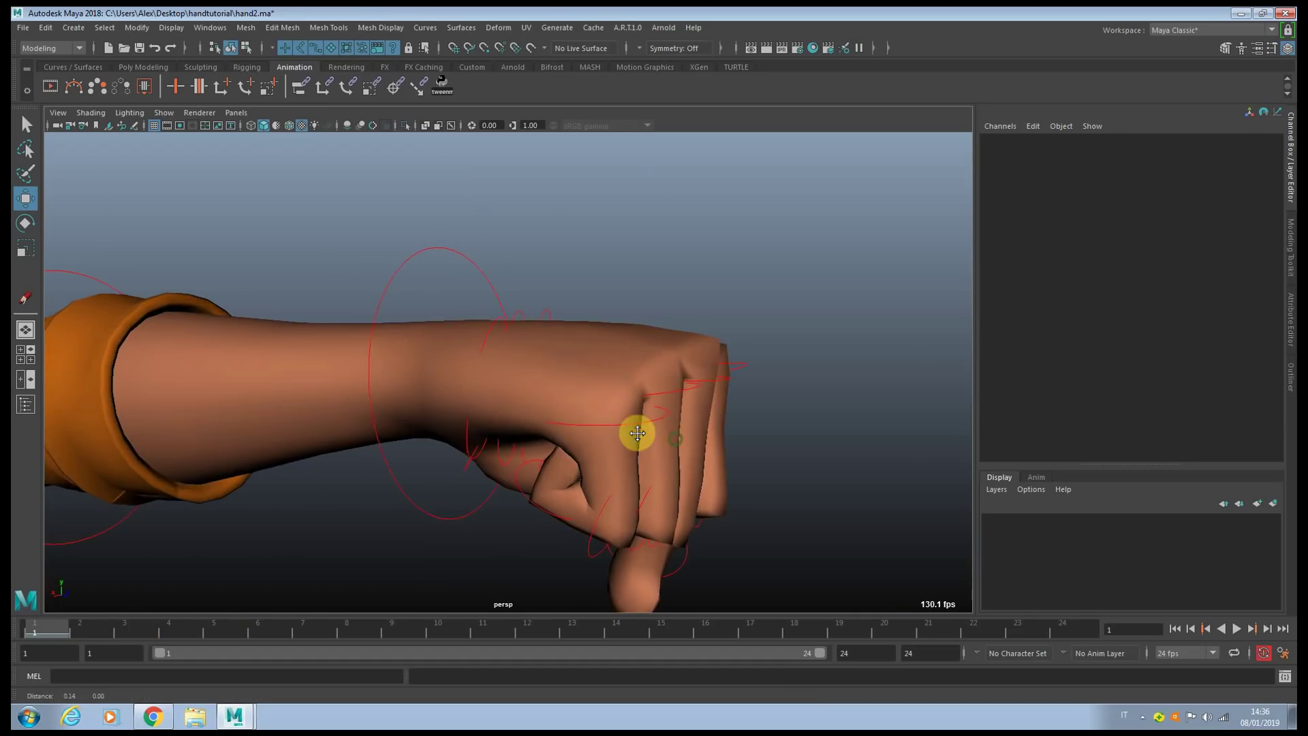
Step: Rotate the right index finger's base control outward, and rotate the middle finger's base to about 62.9 in Rotate Y
{"action": "middle_click_drag", "start_coordinate": [636, 432], "coordinate": [514, 423], "text": "alt"}
{"action": "left_click_drag", "start_coordinate": [514, 423], "coordinate": [663, 377], "text": "alt"}
{"action": "left_click", "coordinate": [593, 348]}
{"action": "key", "text": "e"}
{"action": "left_click", "coordinate": [664, 399]}
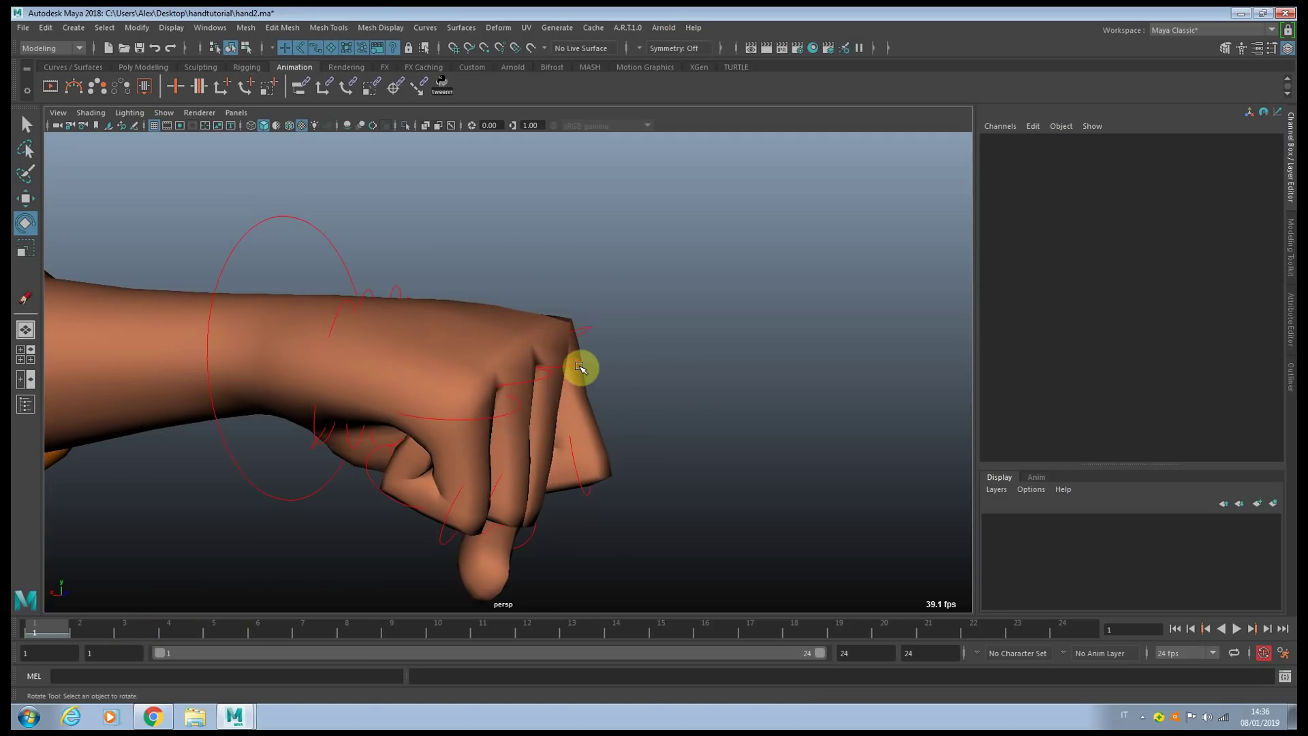
{"action": "left_click", "coordinate": [576, 362]}
{"action": "left_click_drag", "start_coordinate": [605, 341], "coordinate": [599, 309]}
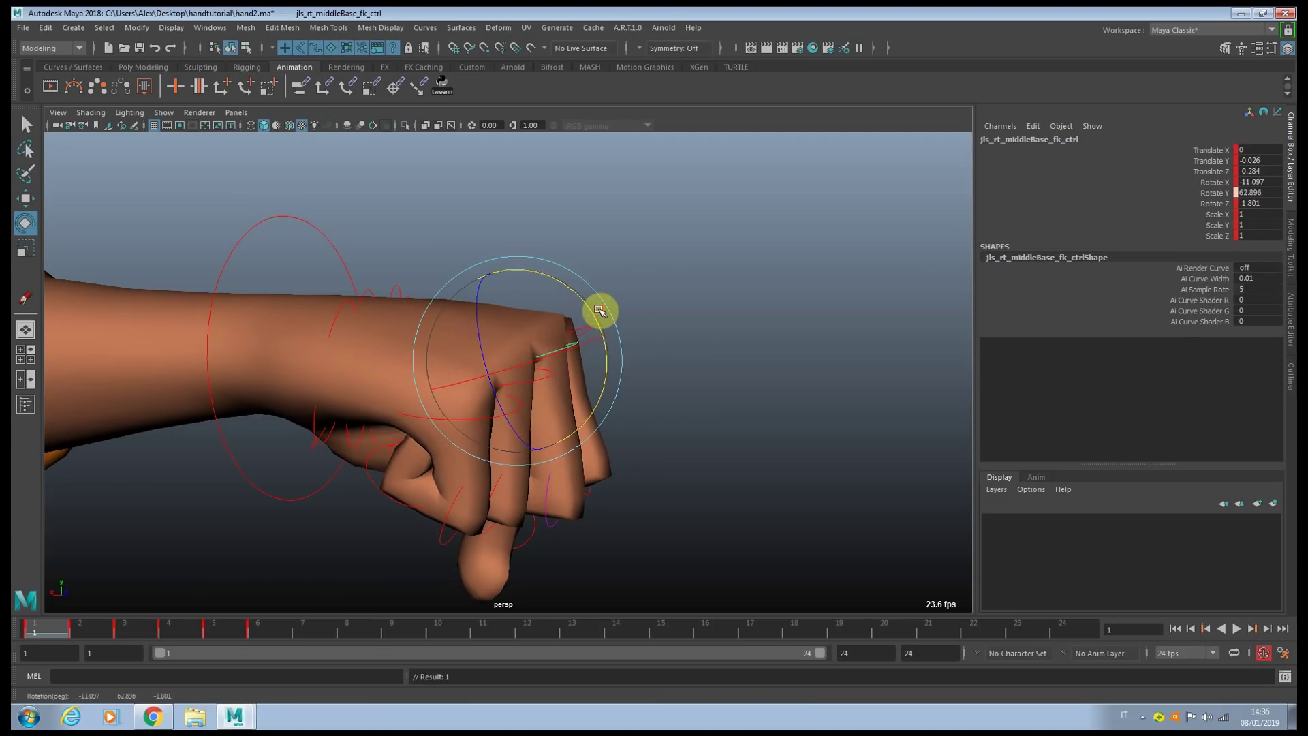
{"action": "left_click", "coordinate": [684, 332]}
Step: Adjust the bend of the right ring and pinky fingers with their base controls to continue the finger fan
{"action": "left_click", "coordinate": [551, 377]}
{"action": "key", "text": "q"}
{"action": "left_click", "coordinate": [502, 420]}
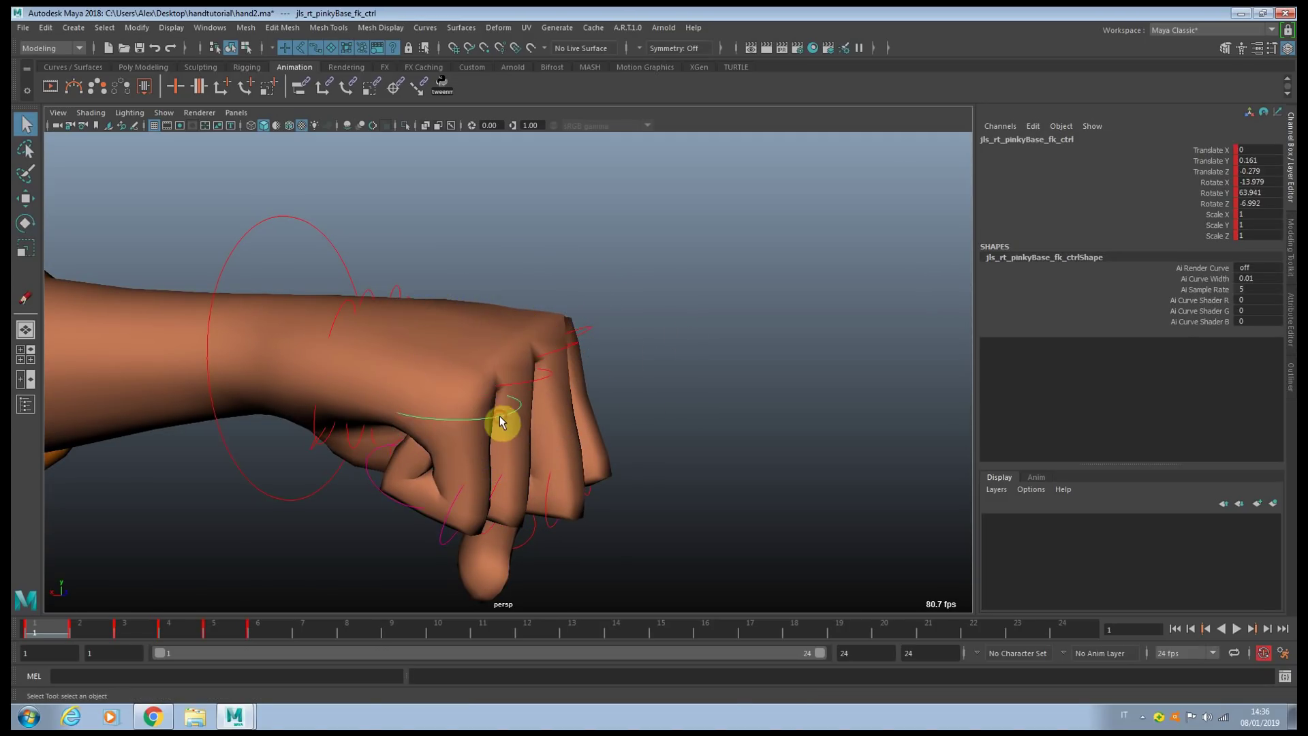
{"action": "key", "text": "e"}
{"action": "left_click_drag", "start_coordinate": [526, 374], "coordinate": [464, 414]}
Step: Curl the right pinky's middle and tip controls together to about 101.5 in Rotate Y
{"action": "left_click", "coordinate": [465, 409], "text": "shift"}
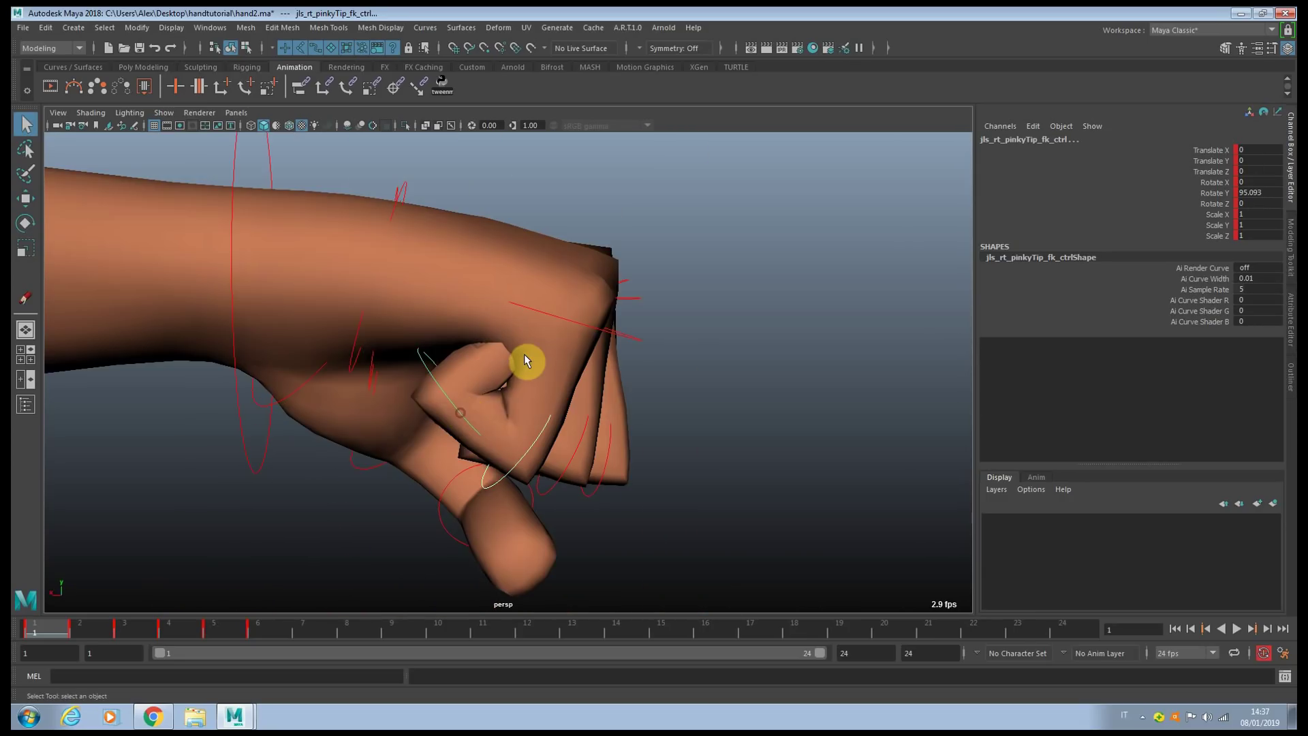
{"action": "key", "text": "e"}
{"action": "left_click_drag", "start_coordinate": [507, 322], "coordinate": [518, 330]}
{"action": "key", "text": "q"}
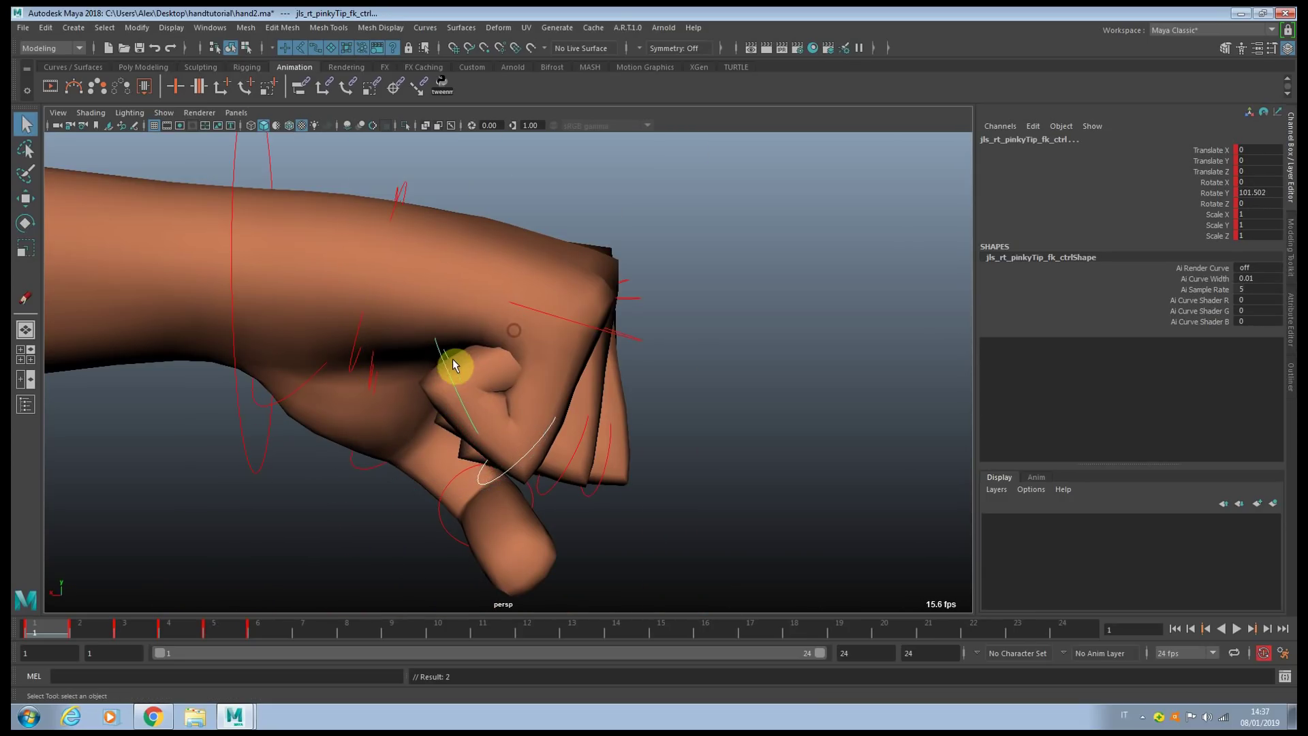
Step: Move the right pinky's middle control to about -0.096 in Translate X and 0.14 in Translate Z
{"action": "key", "text": "w"}
{"action": "mouse_move", "coordinate": [543, 386]}
{"action": "middle_mouse_down"}
{"action": "mouse_move", "coordinate": [520, 403]}
{"action": "mouse_move", "coordinate": [532, 395]}
{"action": "mouse_move", "coordinate": [547, 409]}
{"action": "middle_mouse_up"}
{"action": "left_click", "coordinate": [543, 432]}
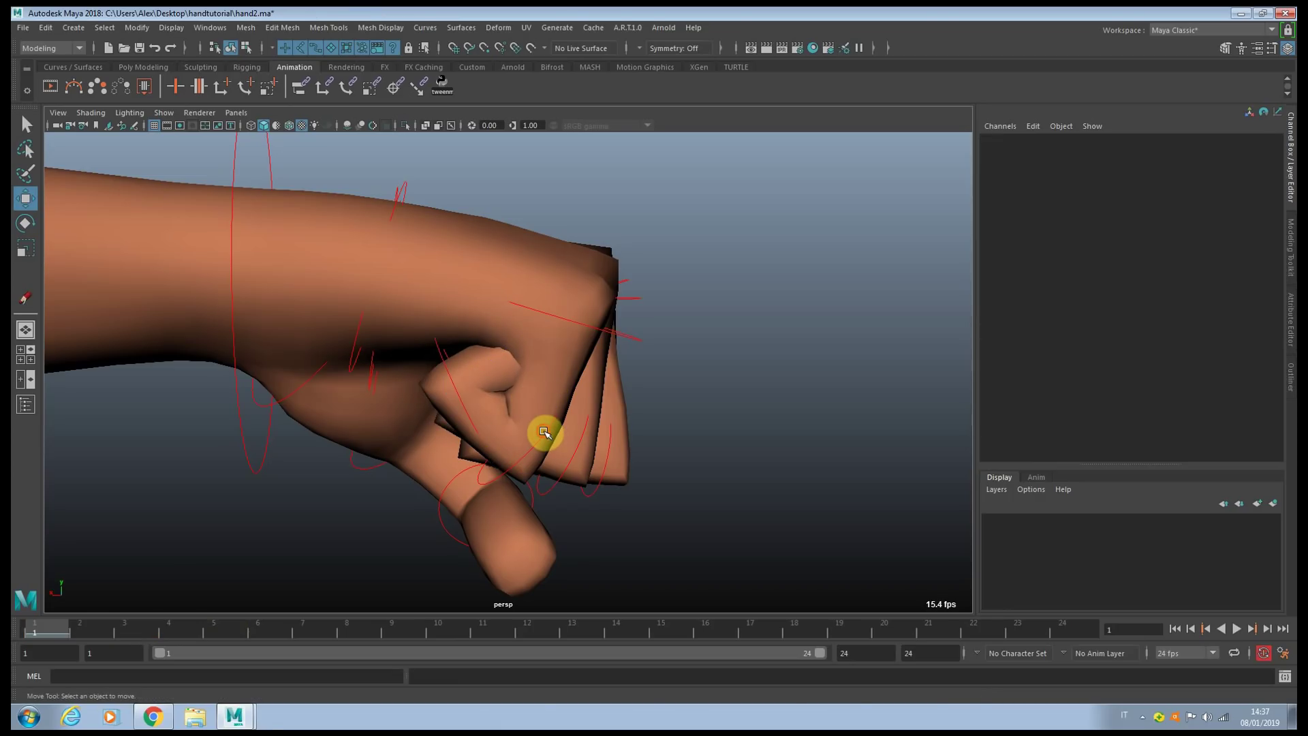
{"action": "left_click", "coordinate": [549, 423]}
{"action": "middle_click_drag", "start_coordinate": [498, 359], "coordinate": [492, 359]}
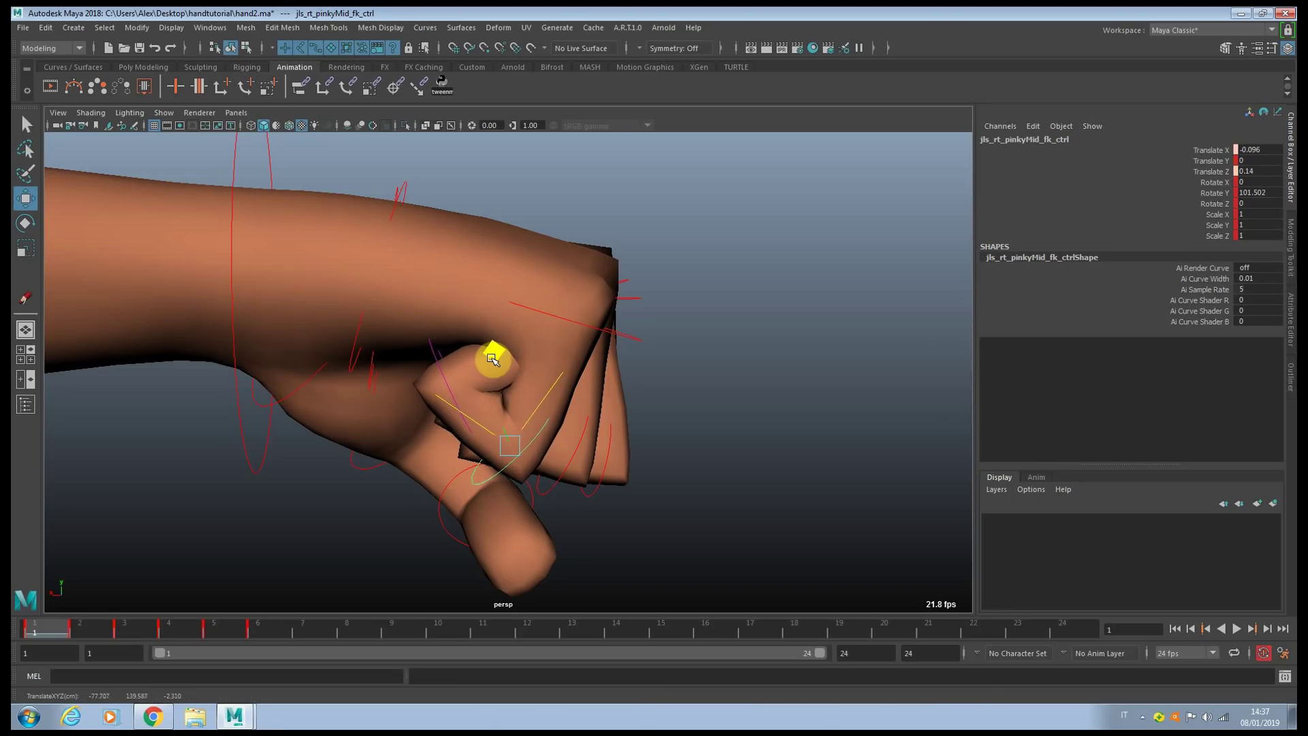
Step: Curl the right pinky's tip control further, to about 106.3 in Rotate Y
{"action": "left_click", "coordinate": [442, 356]}
{"action": "key", "text": "e"}
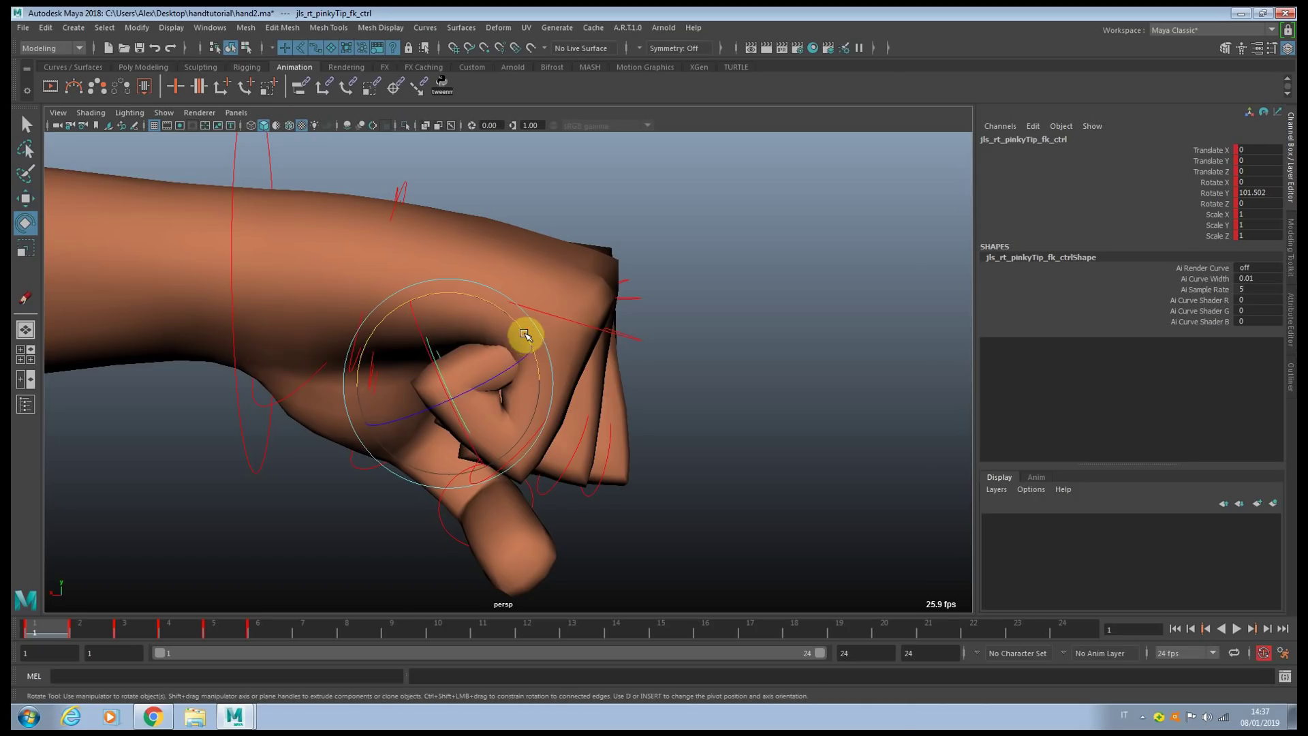
{"action": "key", "text": "w"}
{"action": "key", "text": "e"}
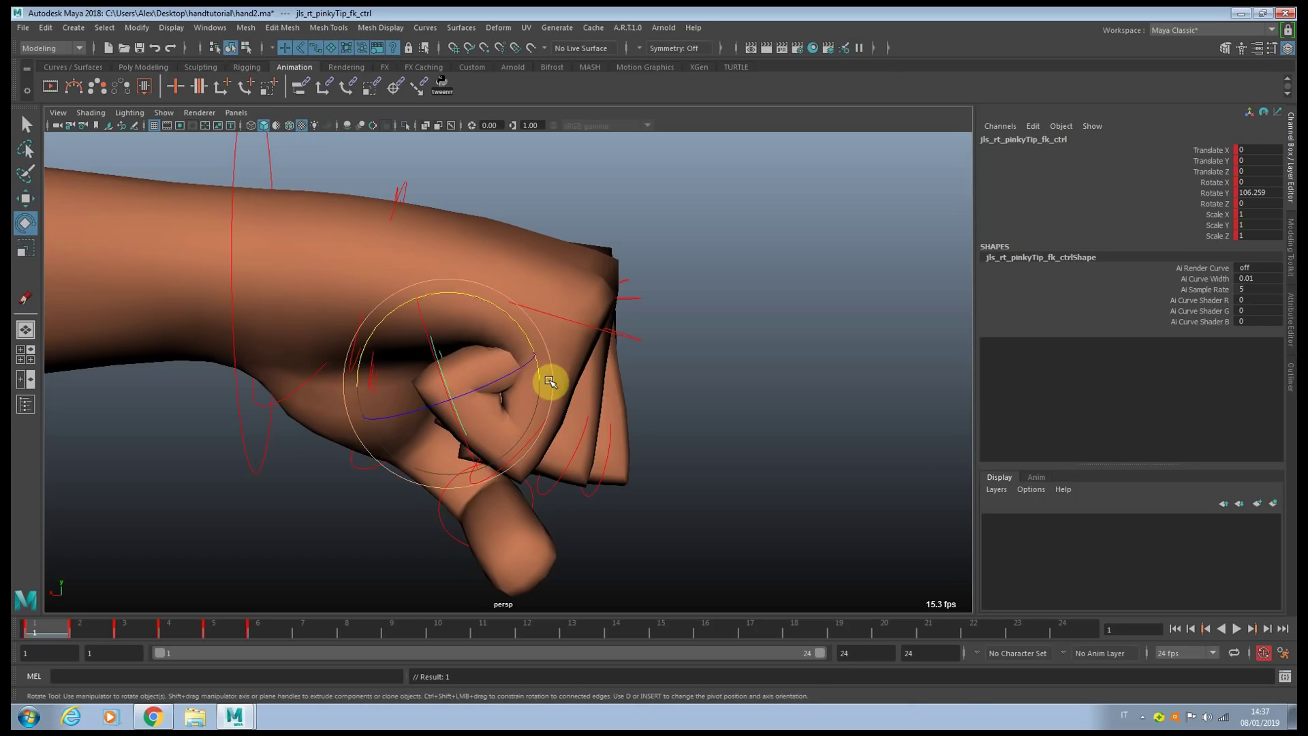
{"action": "key", "text": "r"}
{"action": "left_click_drag", "start_coordinate": [371, 410], "coordinate": [399, 406]}
{"action": "key", "text": "ctrl+z"}
{"action": "left_click", "coordinate": [528, 453]}
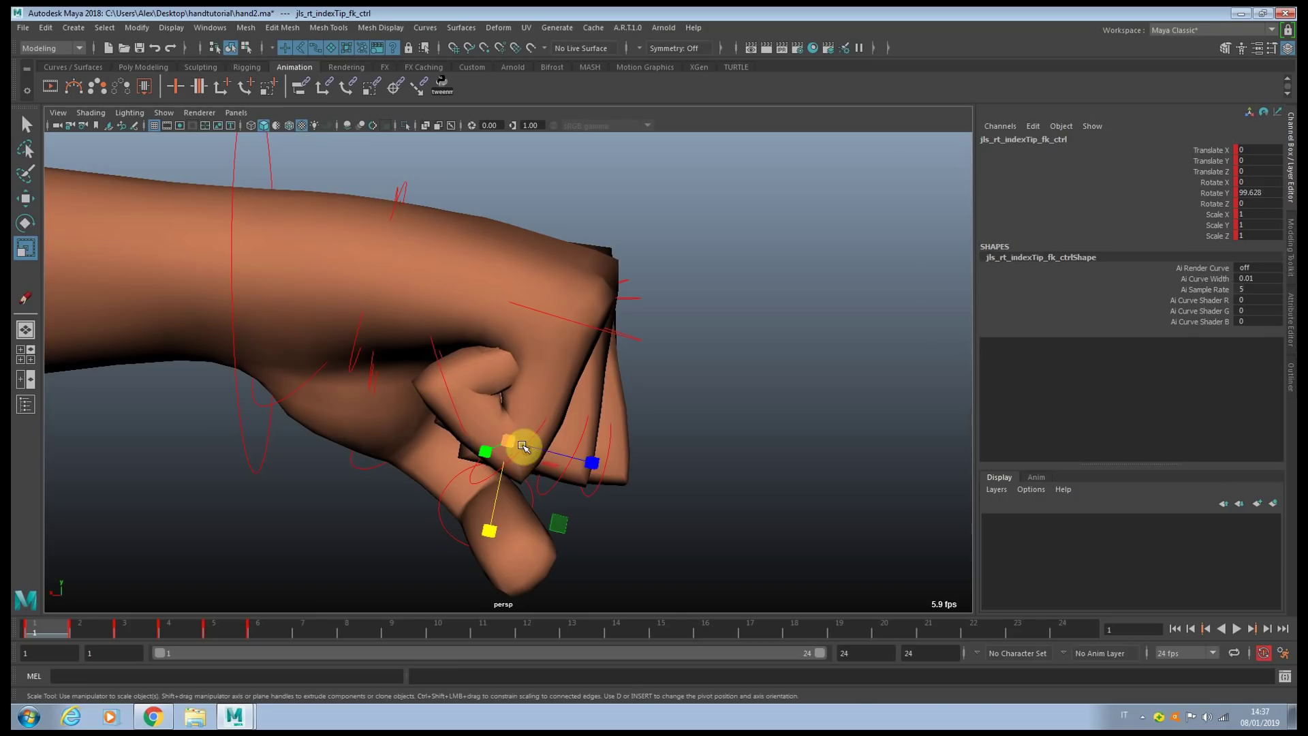
Step: Rotate the right middle finger's base control to about -9.5, 62.9, -1.0
{"action": "key", "text": "w"}
{"action": "left_click_drag", "start_coordinate": [575, 381], "coordinate": [581, 378]}
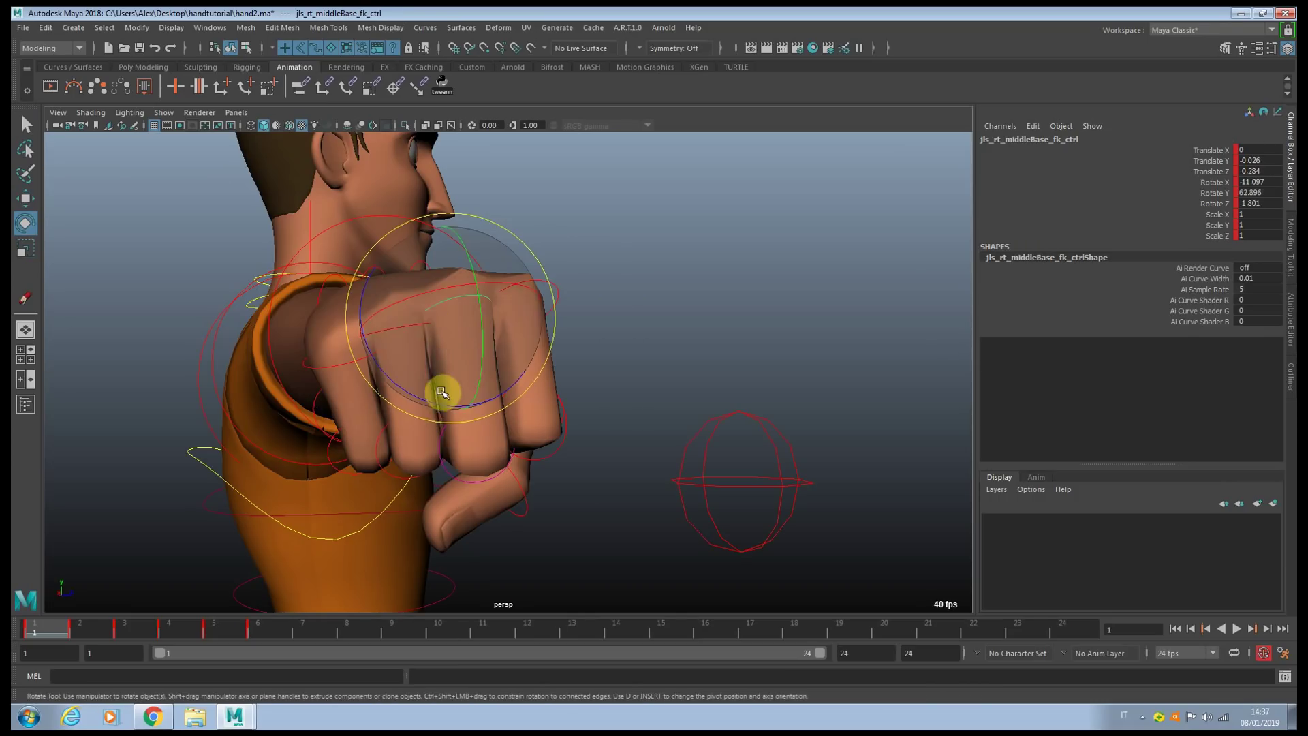
{"action": "key", "text": "q"}
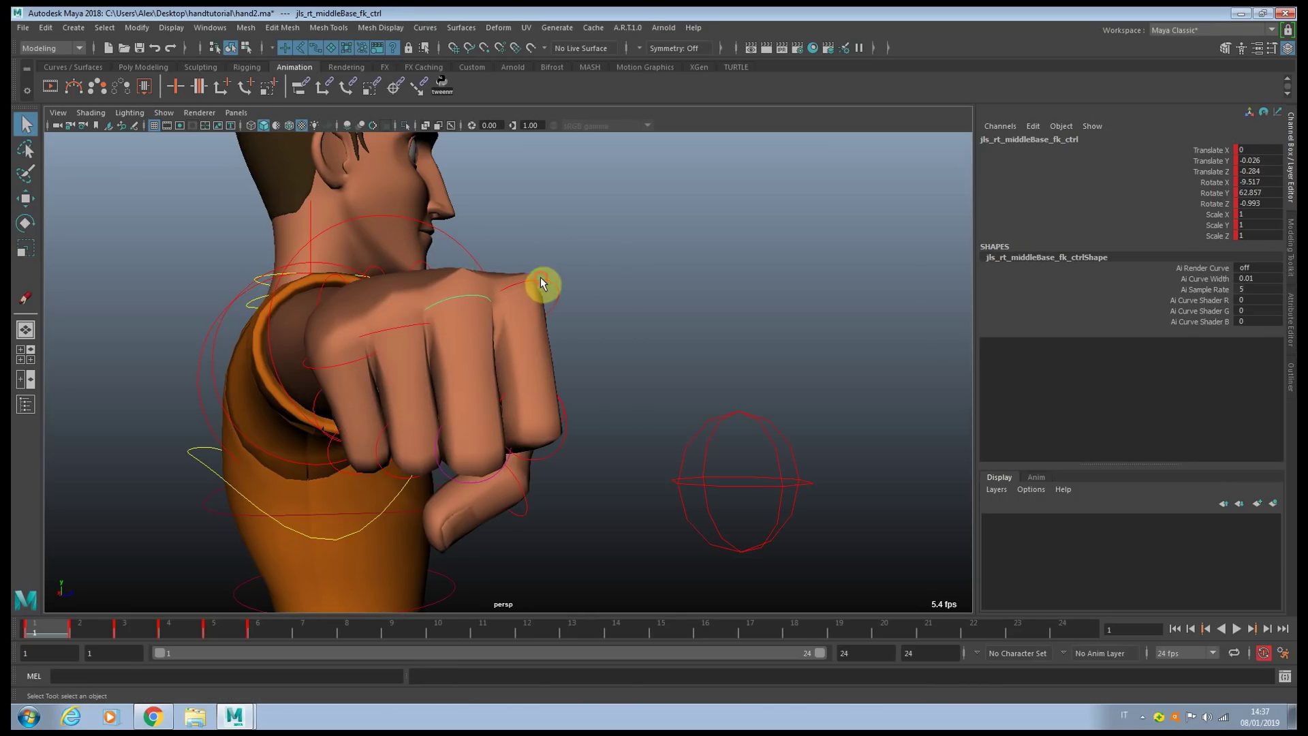
Step: Try rotating the right thumb's middle and tip controls together, and undo the rotation
{"action": "left_click", "coordinate": [542, 283]}
{"action": "key", "text": "e"}
{"action": "left_click", "coordinate": [657, 466]}
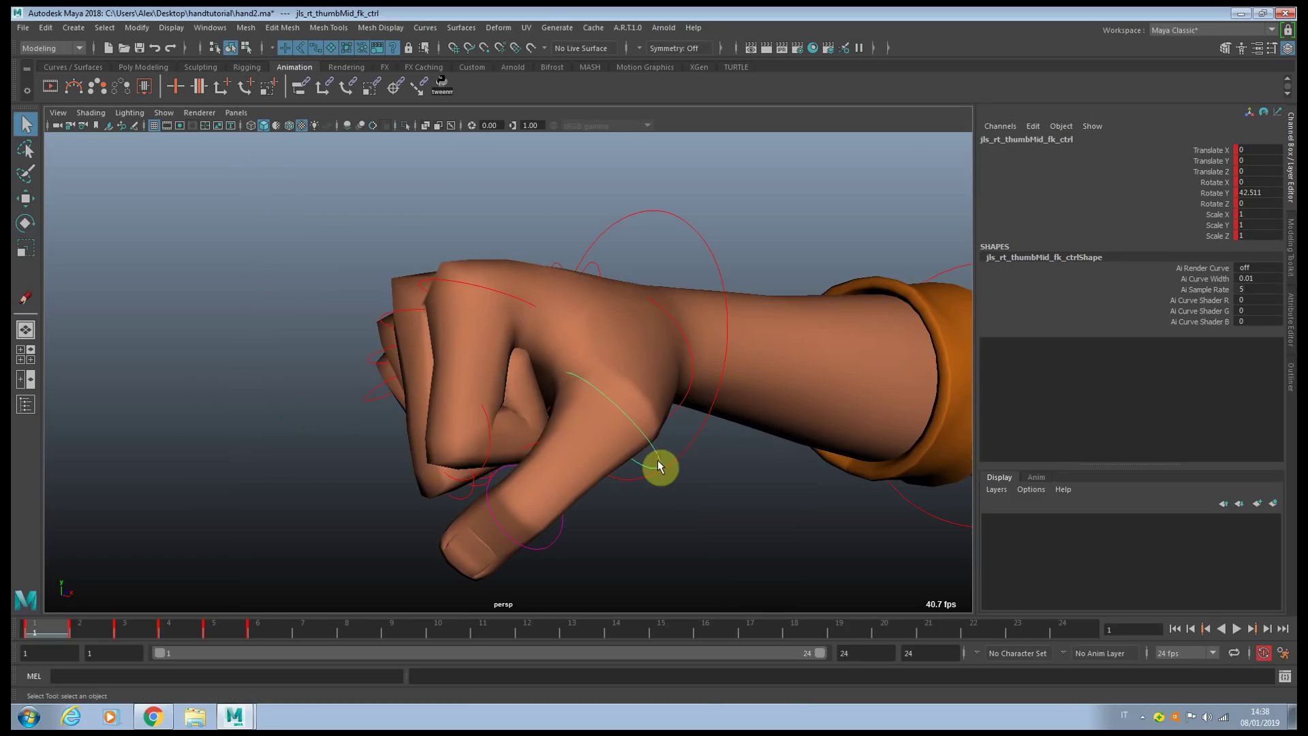
{"action": "key", "text": "e"}
{"action": "left_click_drag", "start_coordinate": [570, 491], "coordinate": [599, 371]}
{"action": "key", "text": "ctrl+z"}
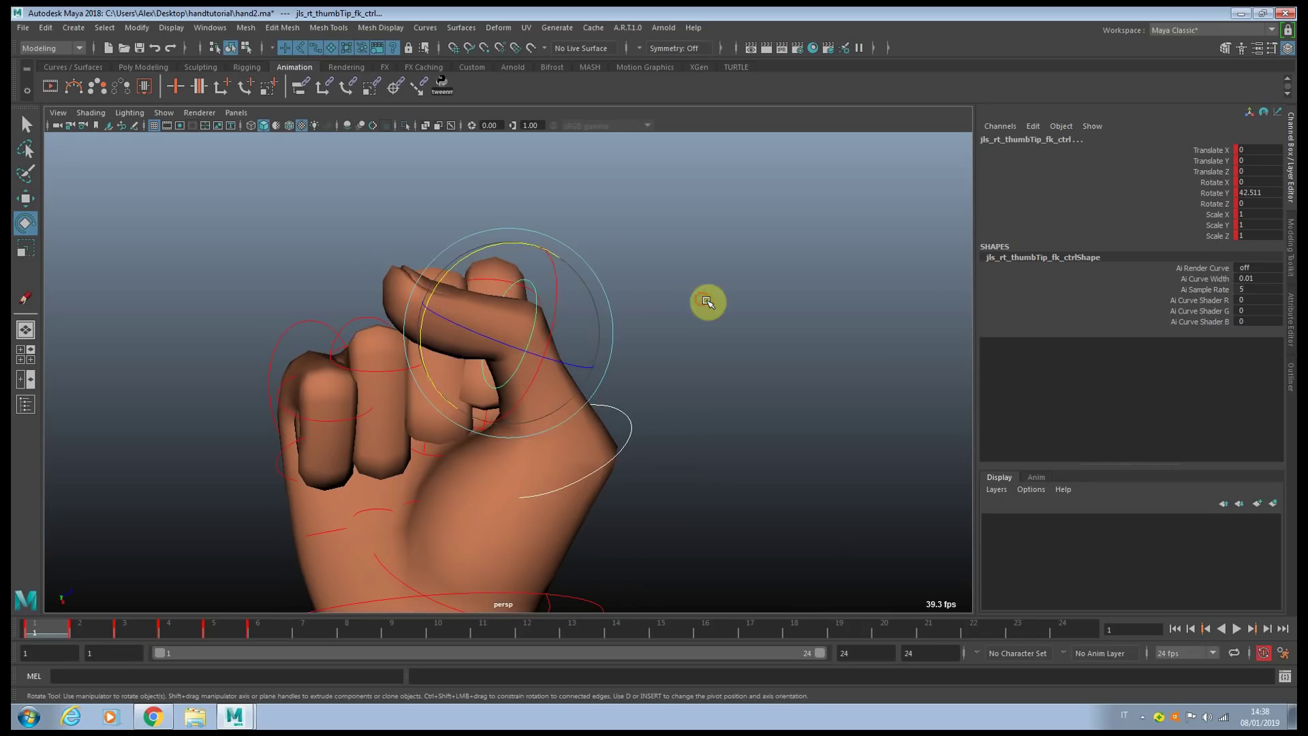
Step: Rotate the right thumb's base control to about -12.2, -2.3, 2.2
{"action": "left_click", "coordinate": [707, 300]}
{"action": "left_click", "coordinate": [538, 313]}
{"action": "left_click_drag", "start_coordinate": [518, 256], "coordinate": [472, 272]}
{"action": "left_click_drag", "start_coordinate": [575, 283], "coordinate": [622, 354], "text": "alt"}
{"action": "left_click", "coordinate": [623, 316]}
{"action": "left_click_drag", "start_coordinate": [501, 377], "coordinate": [561, 365]}
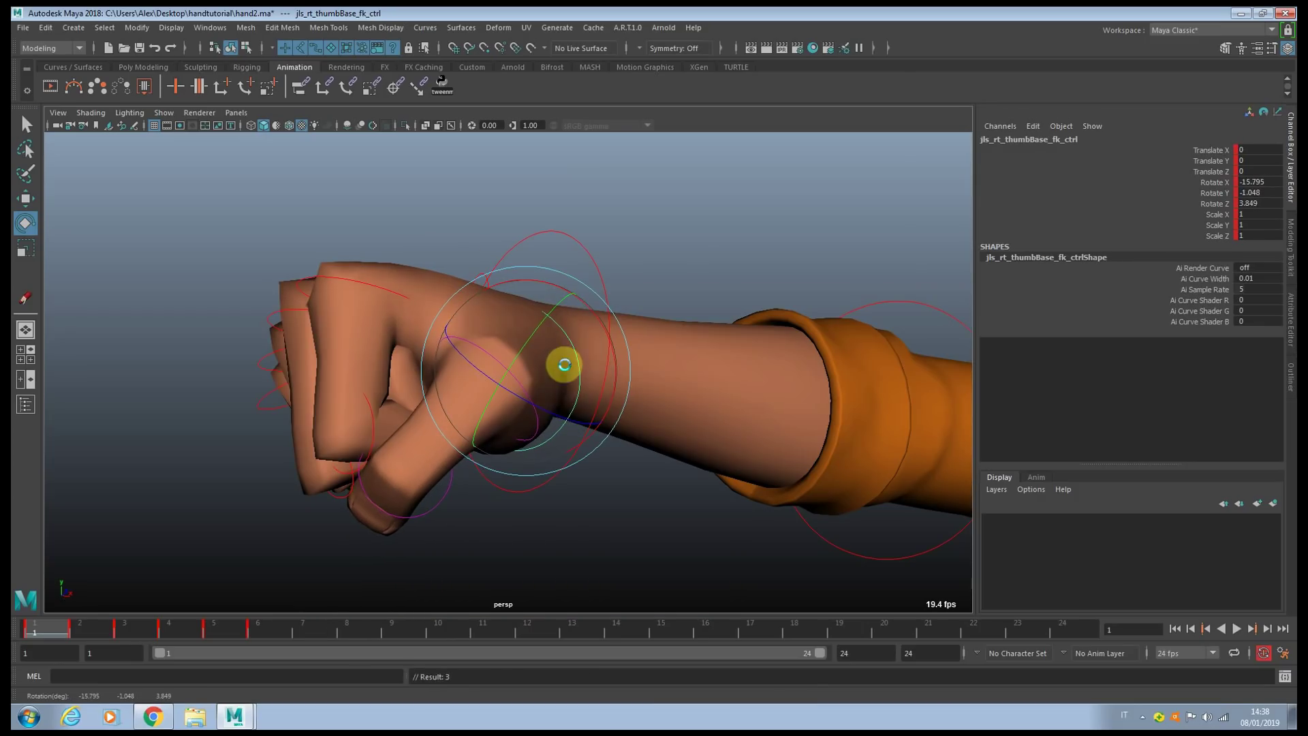
{"action": "key", "text": "q"}
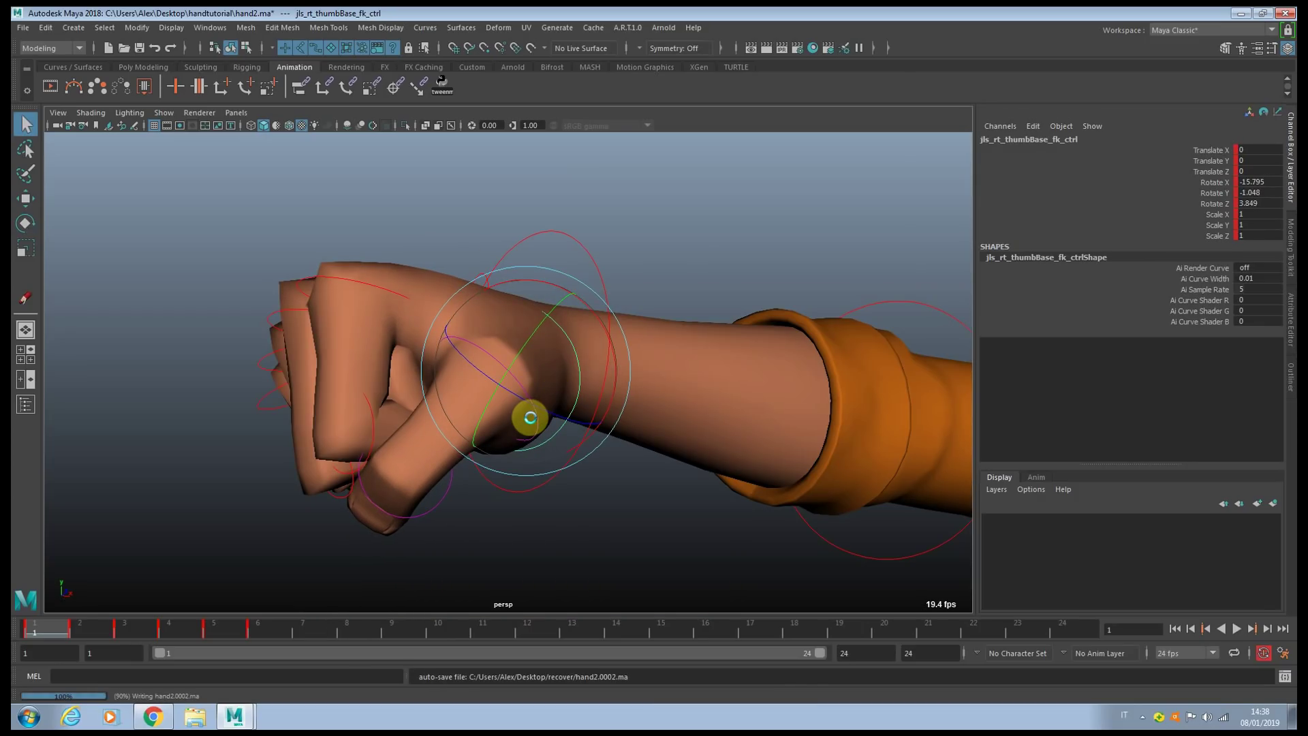
{"action": "mouse_move", "coordinate": [534, 412]}
{"action": "left_mouse_down"}
{"action": "mouse_move", "coordinate": [555, 409]}
{"action": "mouse_move", "coordinate": [549, 421]}
{"action": "mouse_move", "coordinate": [526, 410]}
{"action": "mouse_move", "coordinate": [524, 377]}
{"action": "mouse_move", "coordinate": [599, 370]}
{"action": "mouse_move", "coordinate": [593, 345]}
{"action": "mouse_move", "coordinate": [554, 357]}
{"action": "mouse_move", "coordinate": [550, 381]}
{"action": "mouse_move", "coordinate": [591, 371]}
{"action": "mouse_move", "coordinate": [532, 406]}
{"action": "left_mouse_up"}
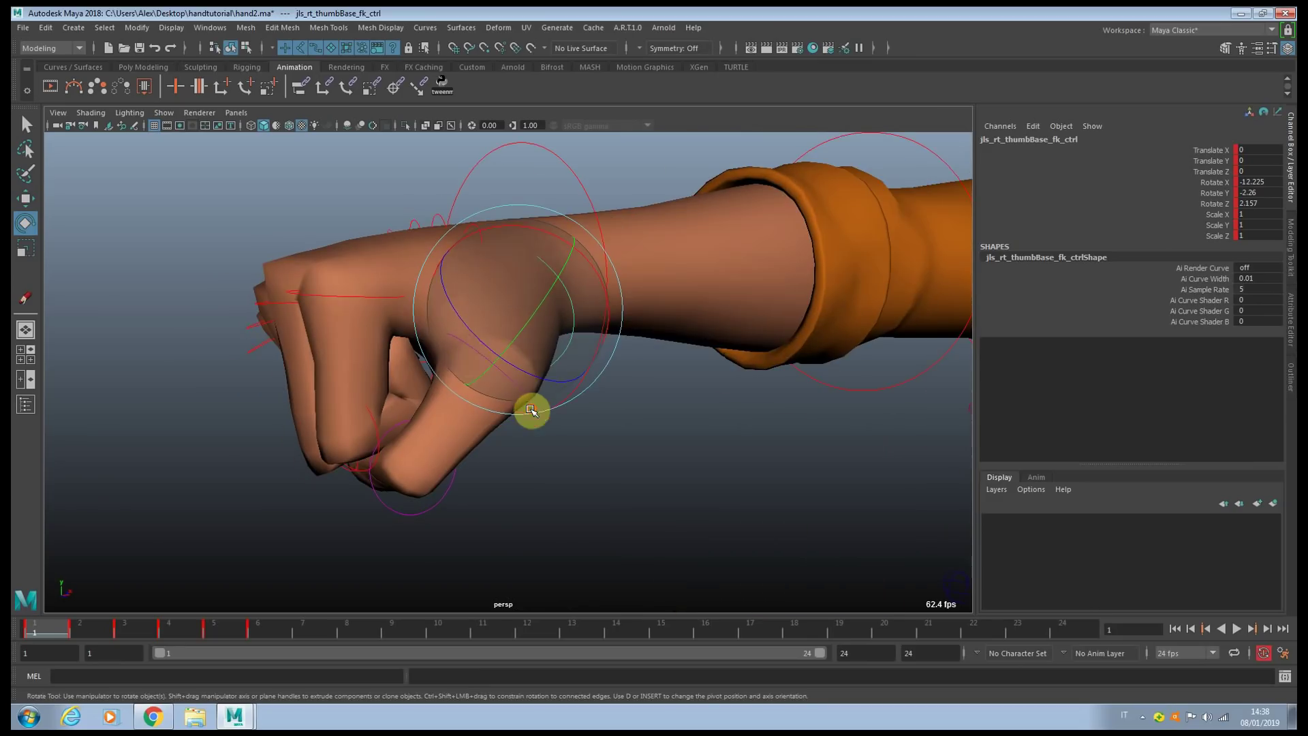
{"action": "left_click_drag", "start_coordinate": [438, 368], "coordinate": [403, 359], "text": "alt"}
Step: Rotate the right index finger's base control to about 71.4 in Rotate Y and adjust its tip control to about 71.6
{"action": "key", "text": "q"}
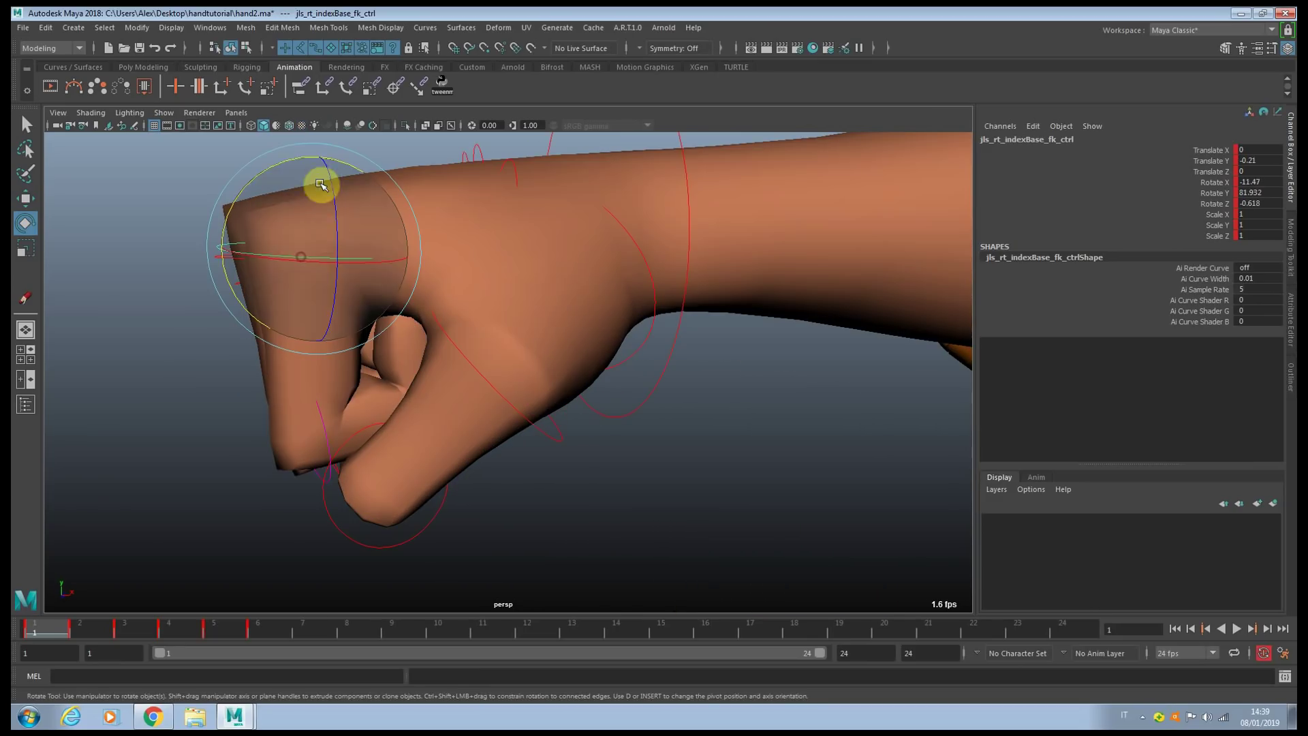
{"action": "left_click_drag", "start_coordinate": [290, 164], "coordinate": [316, 170]}
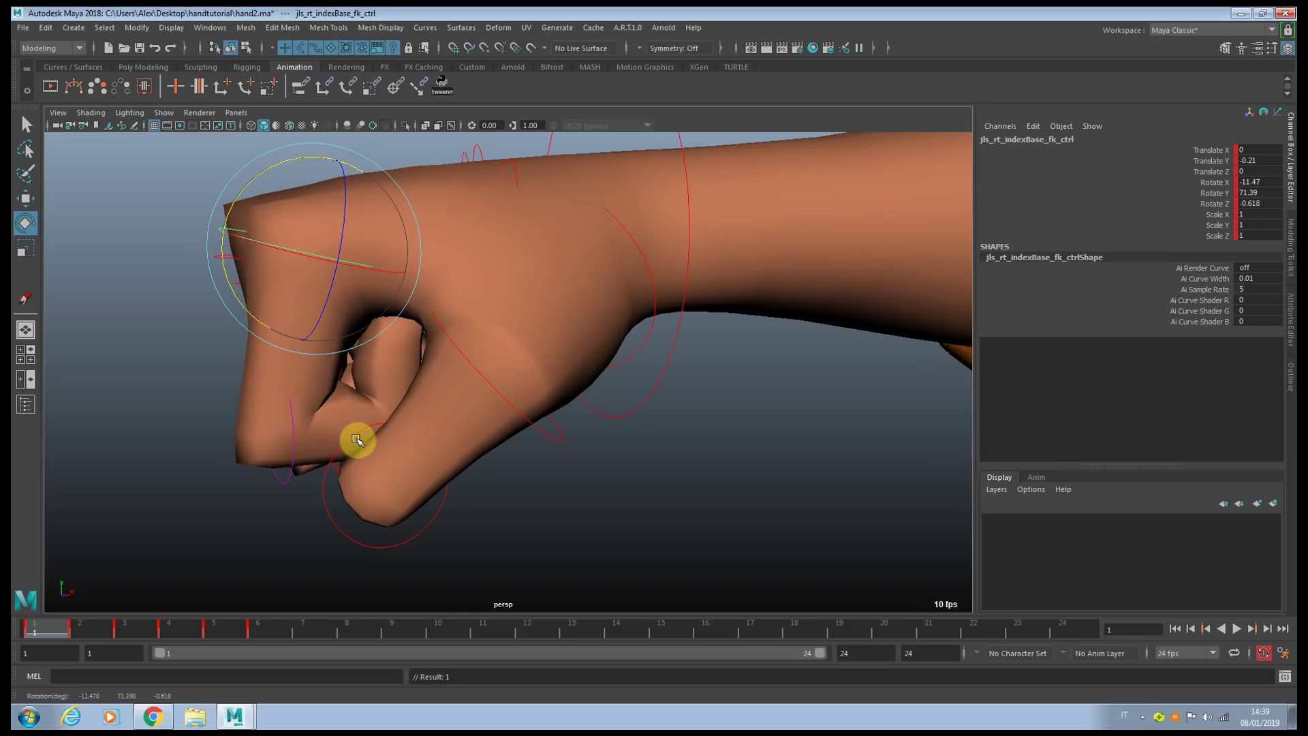
{"action": "left_click", "coordinate": [375, 435]}
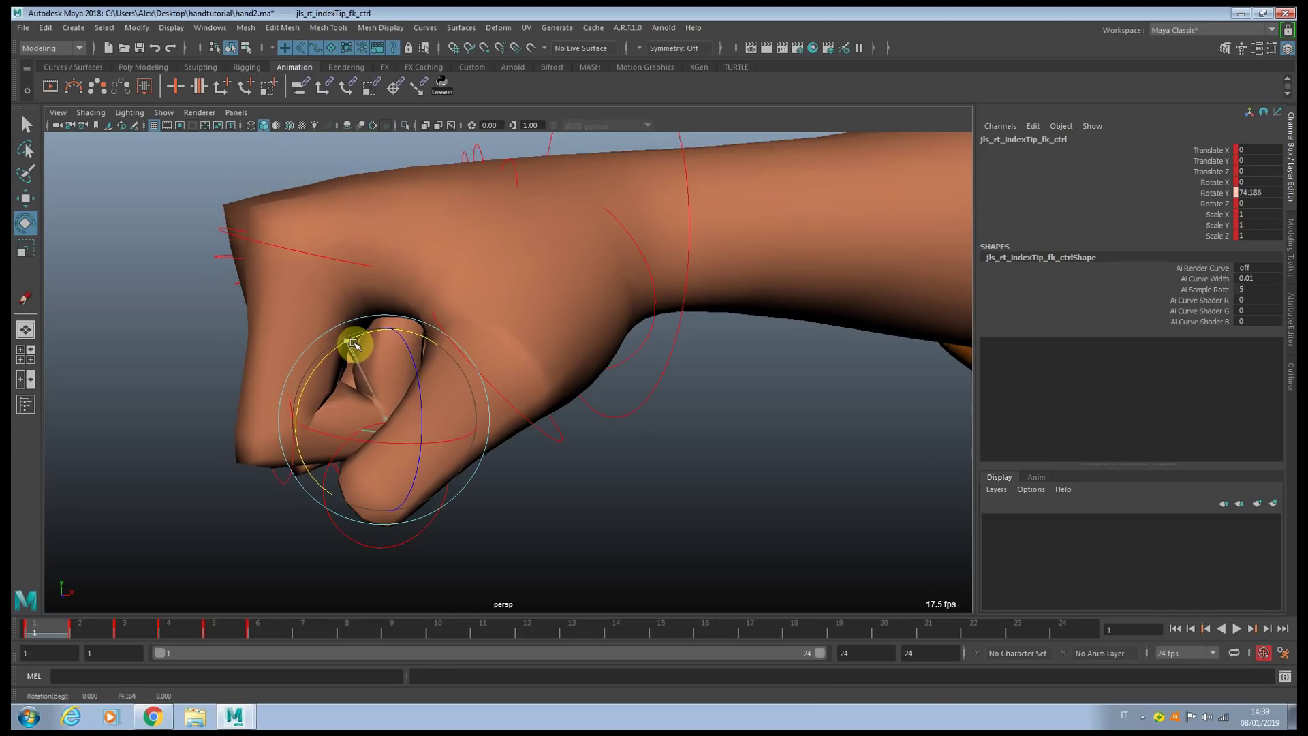
{"action": "left_click_drag", "start_coordinate": [363, 349], "coordinate": [423, 306]}
Step: Move the right index finger's base control to about 0.127 in Translate X and scale it to about 1.082 in Scale Z
{"action": "left_click", "coordinate": [375, 345]}
{"action": "left_click", "coordinate": [402, 361]}
{"action": "left_click", "coordinate": [436, 356]}
{"action": "left_click", "coordinate": [422, 298]}
{"action": "key", "text": "w"}
{"action": "left_click_drag", "start_coordinate": [511, 309], "coordinate": [497, 359], "text": "alt"}
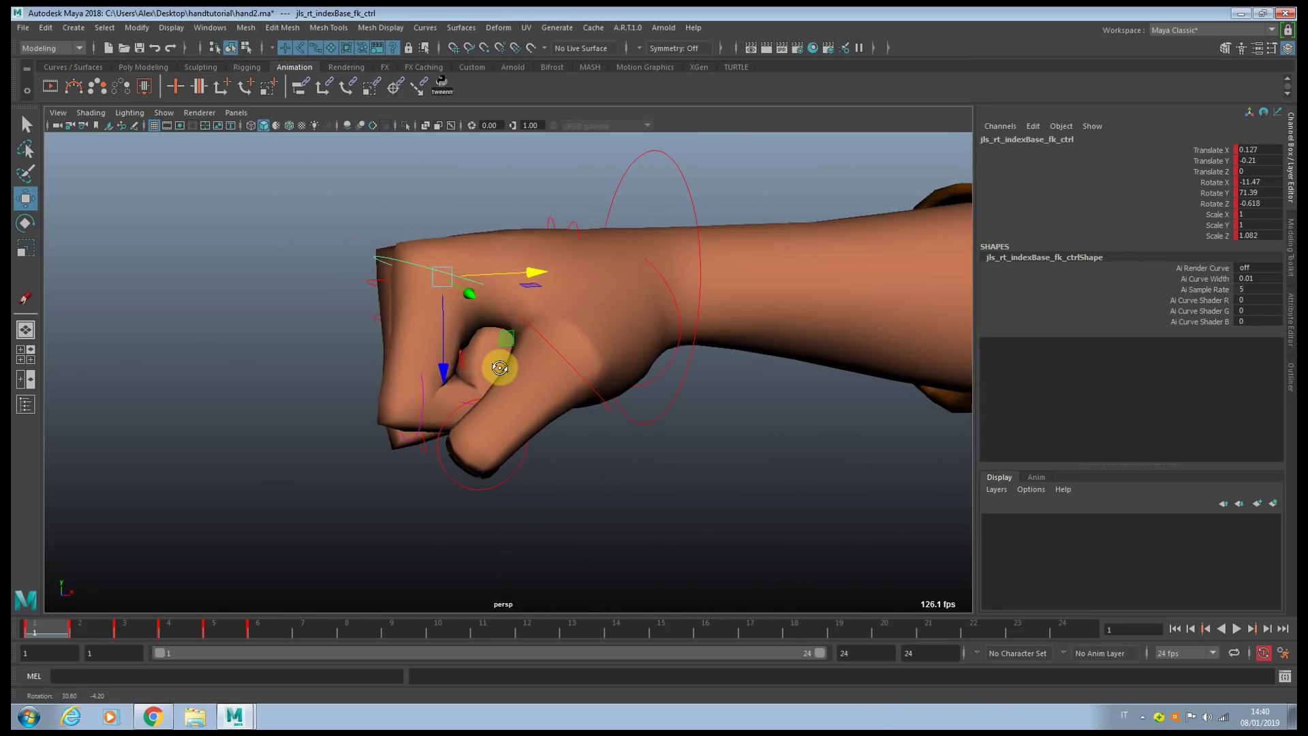
Step: Move the right index finger's tip control to about 0.126 in Translate X and 0.098 in Translate Z
{"action": "left_click", "coordinate": [622, 480]}
{"action": "scroll", "coordinate": [587, 452], "scroll_direction": "up", "scroll_amount": 3}
{"action": "middle_click_drag", "start_coordinate": [563, 444], "coordinate": [537, 424], "text": "alt"}
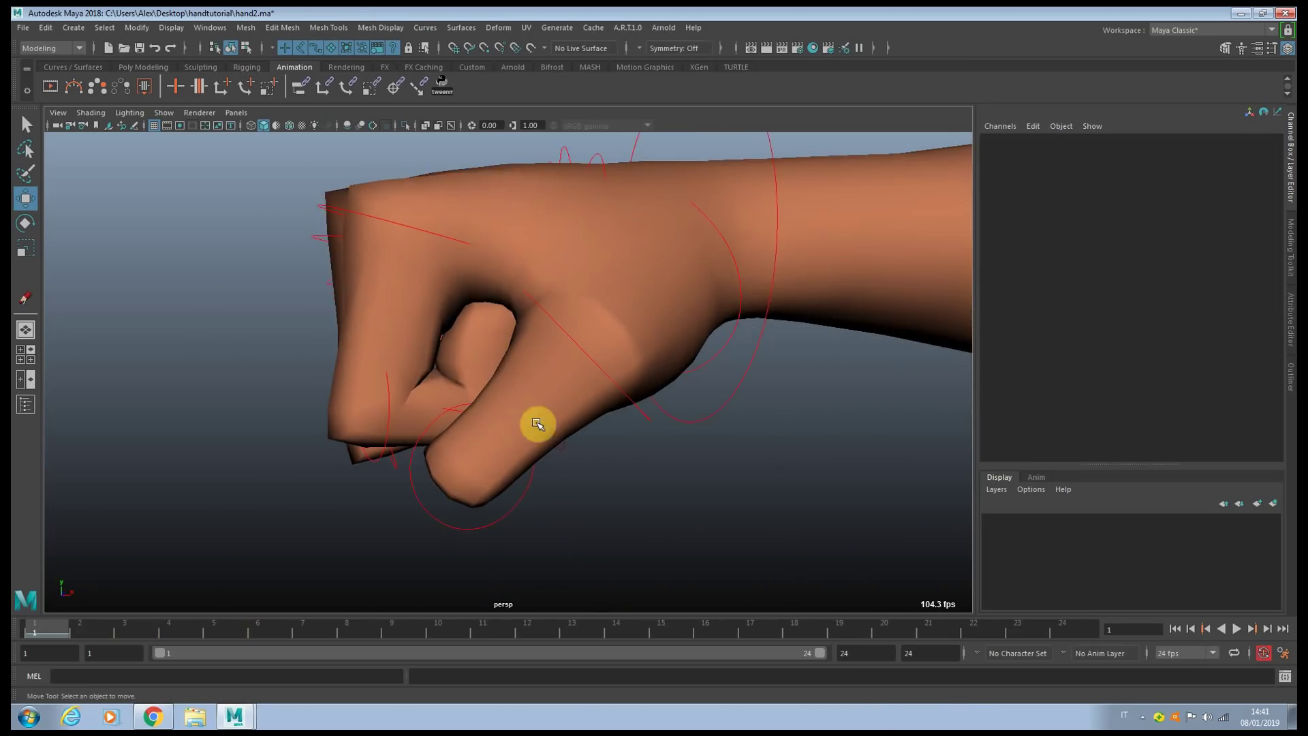
{"action": "left_click", "coordinate": [465, 410]}
{"action": "left_click_drag", "start_coordinate": [464, 410], "coordinate": [418, 365], "text": "alt"}
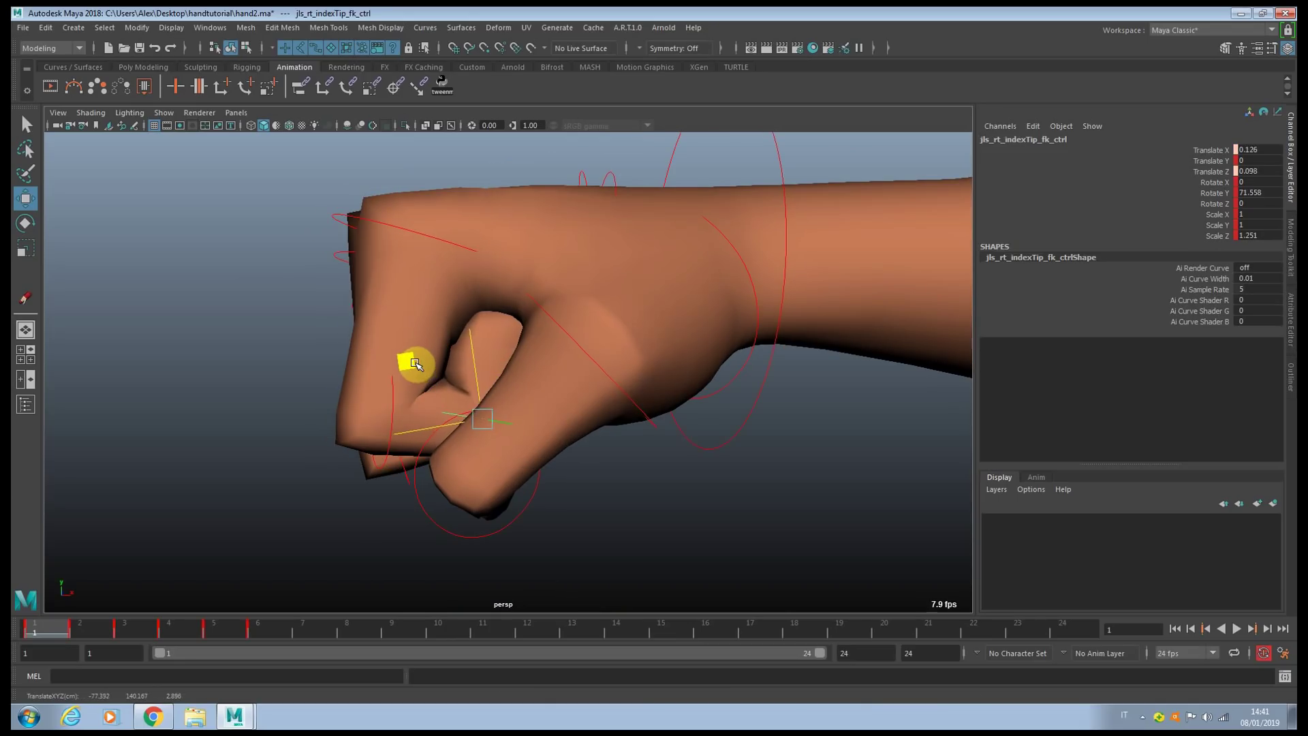
{"action": "left_click_drag", "start_coordinate": [415, 362], "coordinate": [428, 333]}
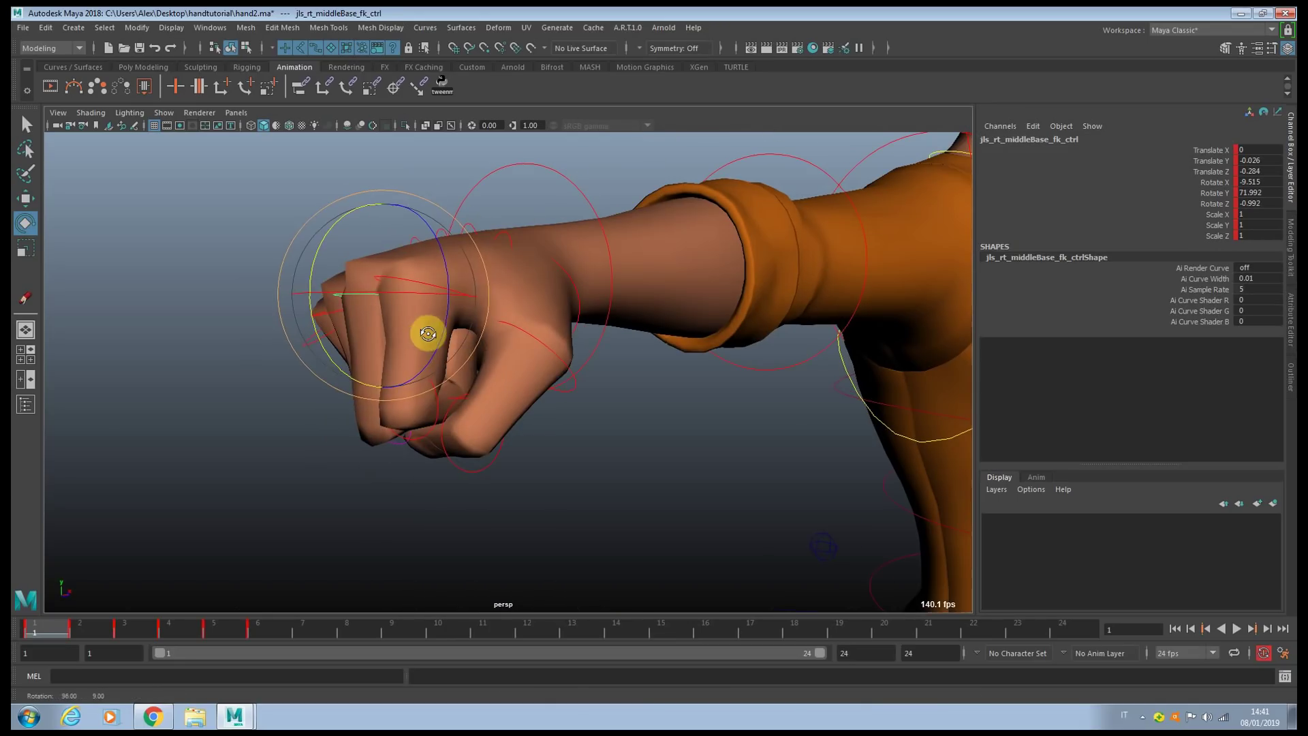
Step: Select the right thumb's middle control for moving and inspect the fist from another angle
{"action": "key", "text": "q"}
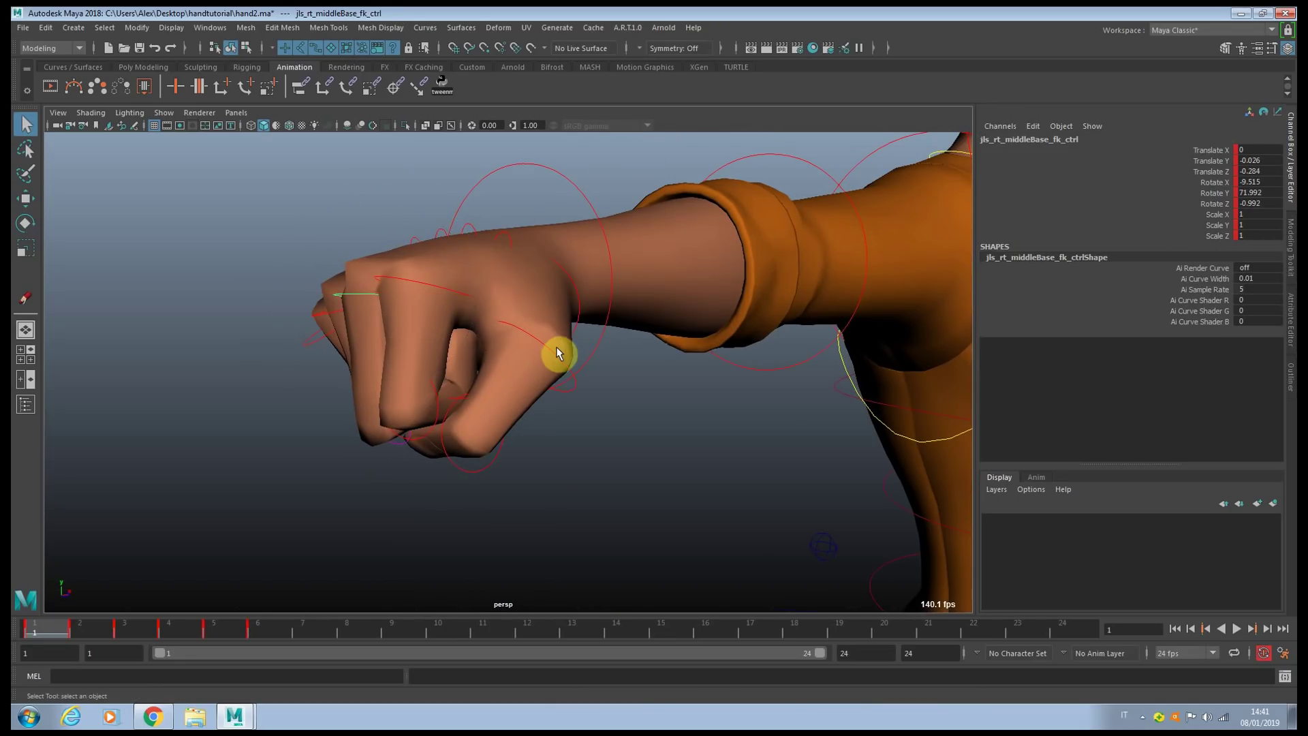
{"action": "left_click", "coordinate": [554, 352]}
{"action": "key", "text": "w"}
{"action": "mouse_move", "coordinate": [486, 370]}
{"action": "left_mouse_down", "text": "alt"}
{"action": "mouse_move", "coordinate": [543, 383]}
{"action": "mouse_move", "coordinate": [537, 436]}
{"action": "mouse_move", "coordinate": [513, 418]}
{"action": "mouse_move", "coordinate": [456, 415]}
{"action": "mouse_move", "coordinate": [641, 411]}
{"action": "mouse_move", "coordinate": [645, 400]}
{"action": "left_mouse_up", "text": "alt"}
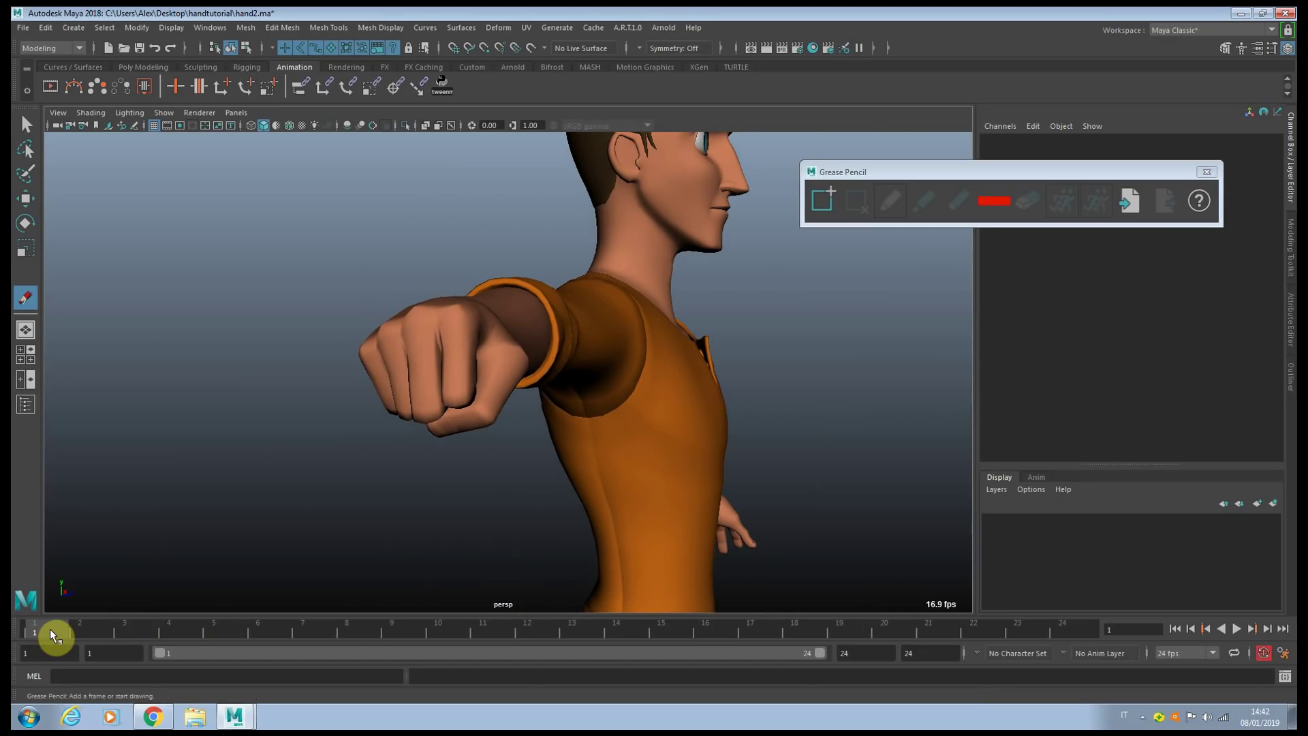
Step: Mark the straight knuckle line of the frame 2 fist with a red Grease Pencil stroke, and undo it
{"action": "left_click_drag", "start_coordinate": [55, 635], "coordinate": [85, 632]}
{"action": "left_click_drag", "start_coordinate": [167, 567], "coordinate": [407, 459], "text": "alt"}
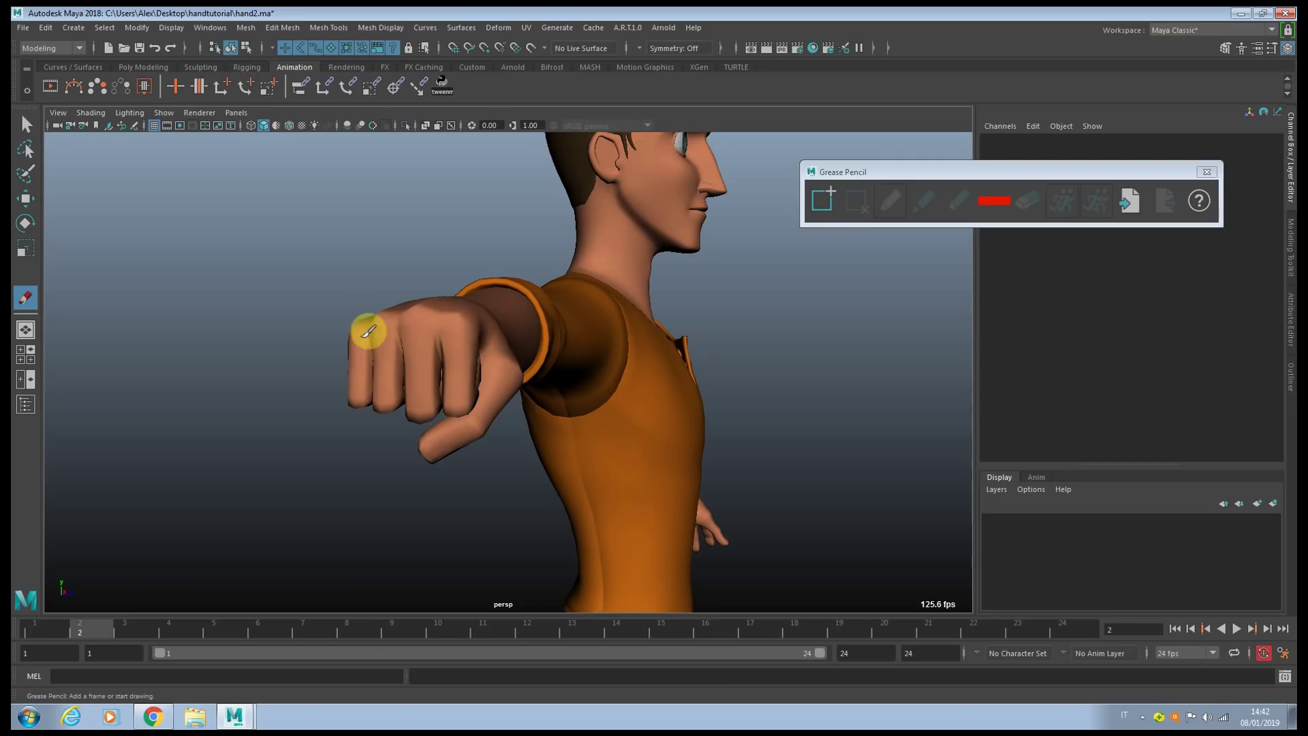
{"action": "left_click_drag", "start_coordinate": [354, 326], "coordinate": [486, 315]}
{"action": "left_click_drag", "start_coordinate": [381, 318], "coordinate": [368, 321]}
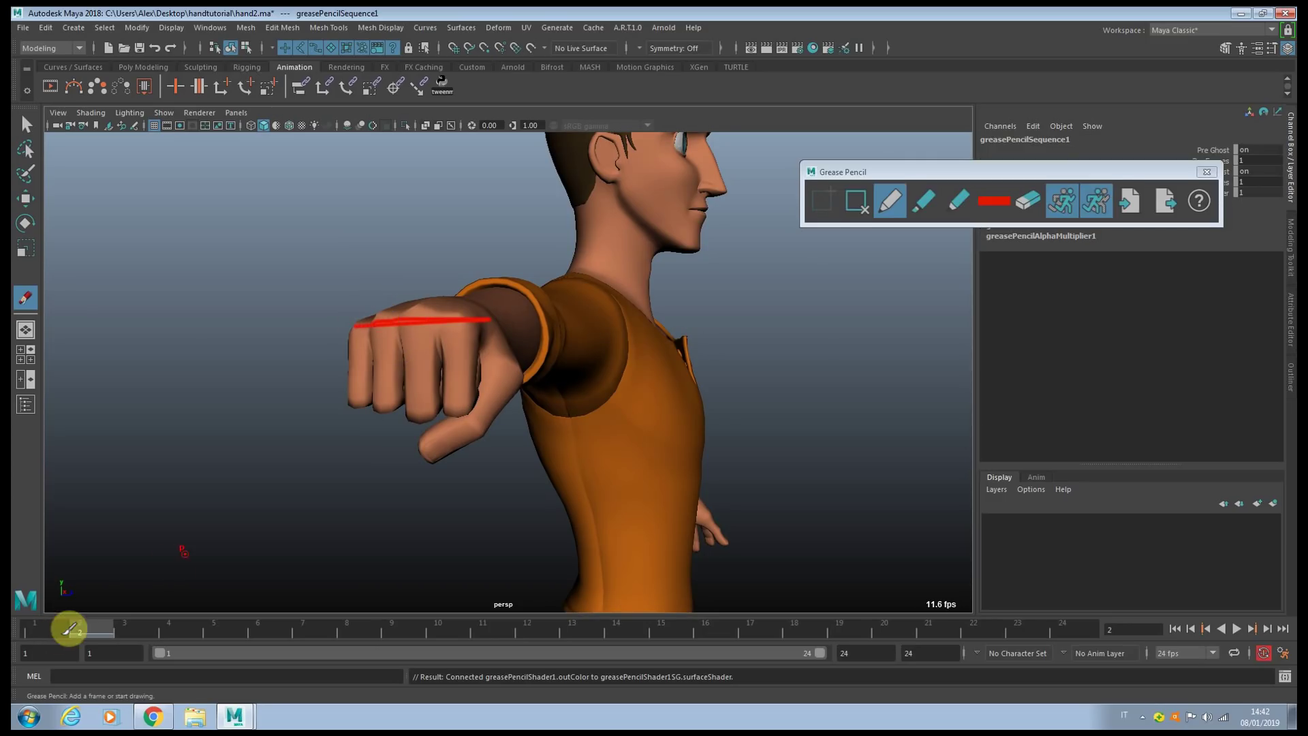
{"action": "key", "text": "ctrl+z"}
Step: Sketch the knuckle arc and converging finger lines over the frame 1 fist with the Grease Pencil, and undo the strokes
{"action": "left_click_drag", "start_coordinate": [67, 634], "coordinate": [23, 639]}
{"action": "left_click_drag", "start_coordinate": [466, 310], "coordinate": [438, 304]}
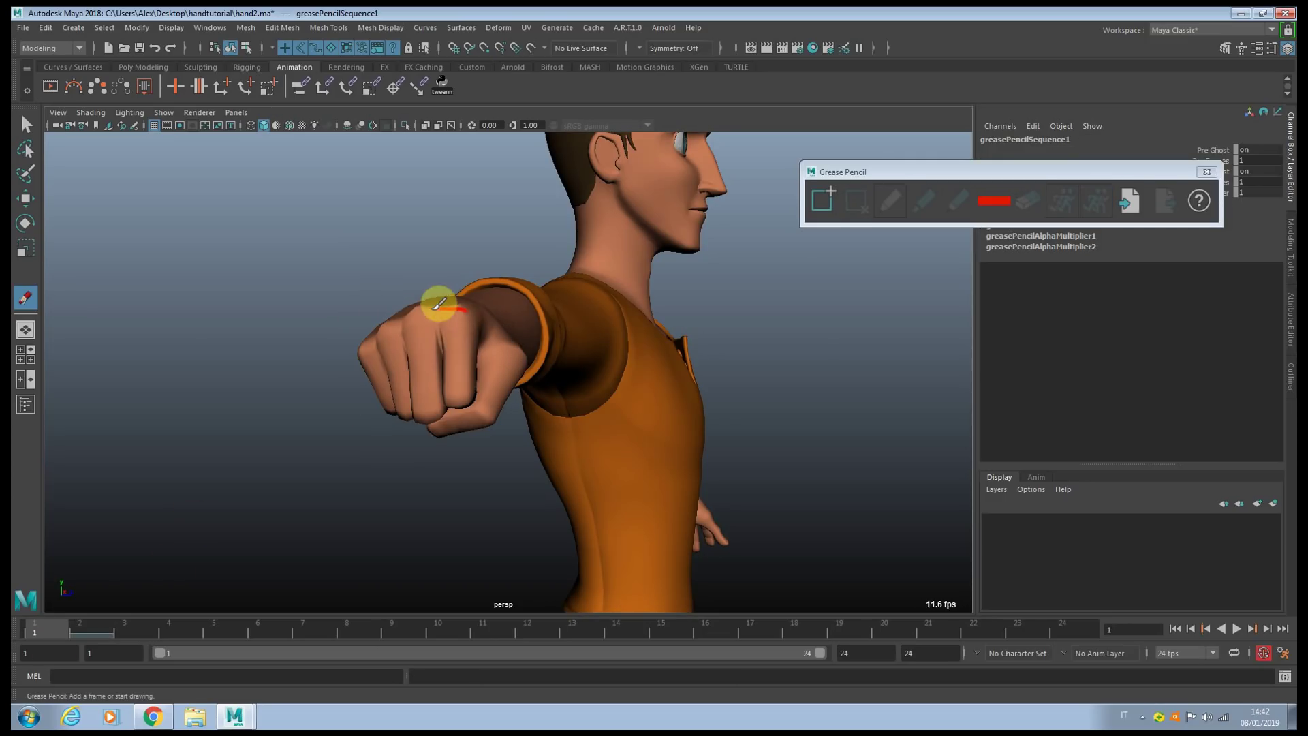
{"action": "left_click_drag", "start_coordinate": [382, 337], "coordinate": [367, 365]}
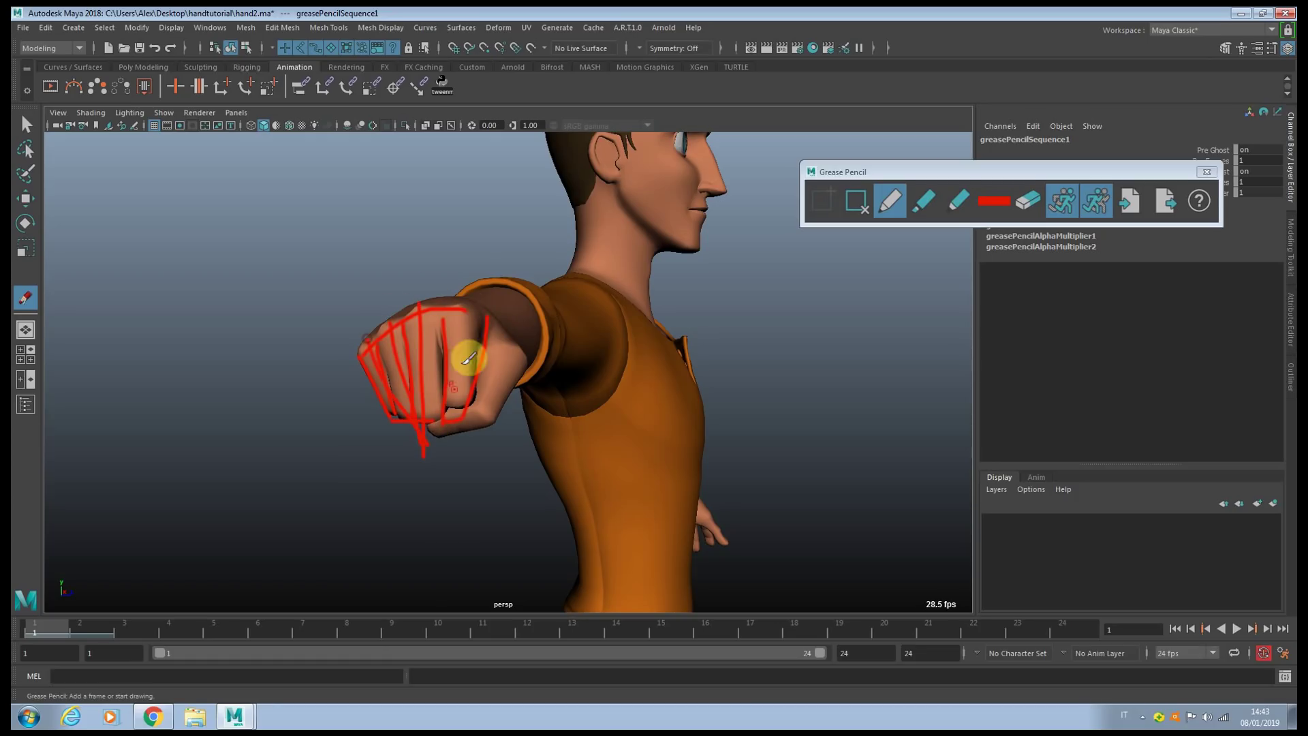
{"action": "key", "text": "ctrl+z"}
{"action": "key", "text": "ctrl+z"}
{"action": "key", "text": "ctrl+z"}
{"action": "key", "text": "ctrl+z"}
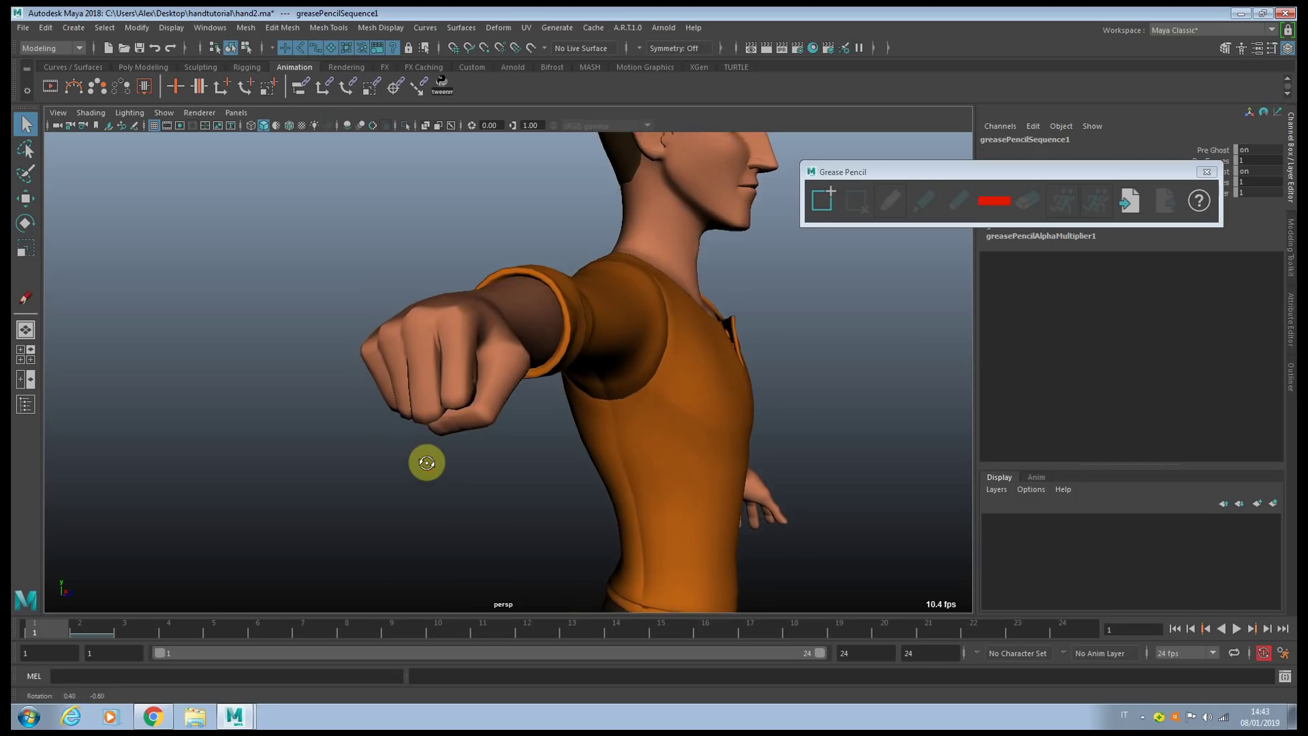
Step: Compare the fist poses at frames 1 and 2 from the front and the side
{"action": "left_click", "coordinate": [93, 631]}
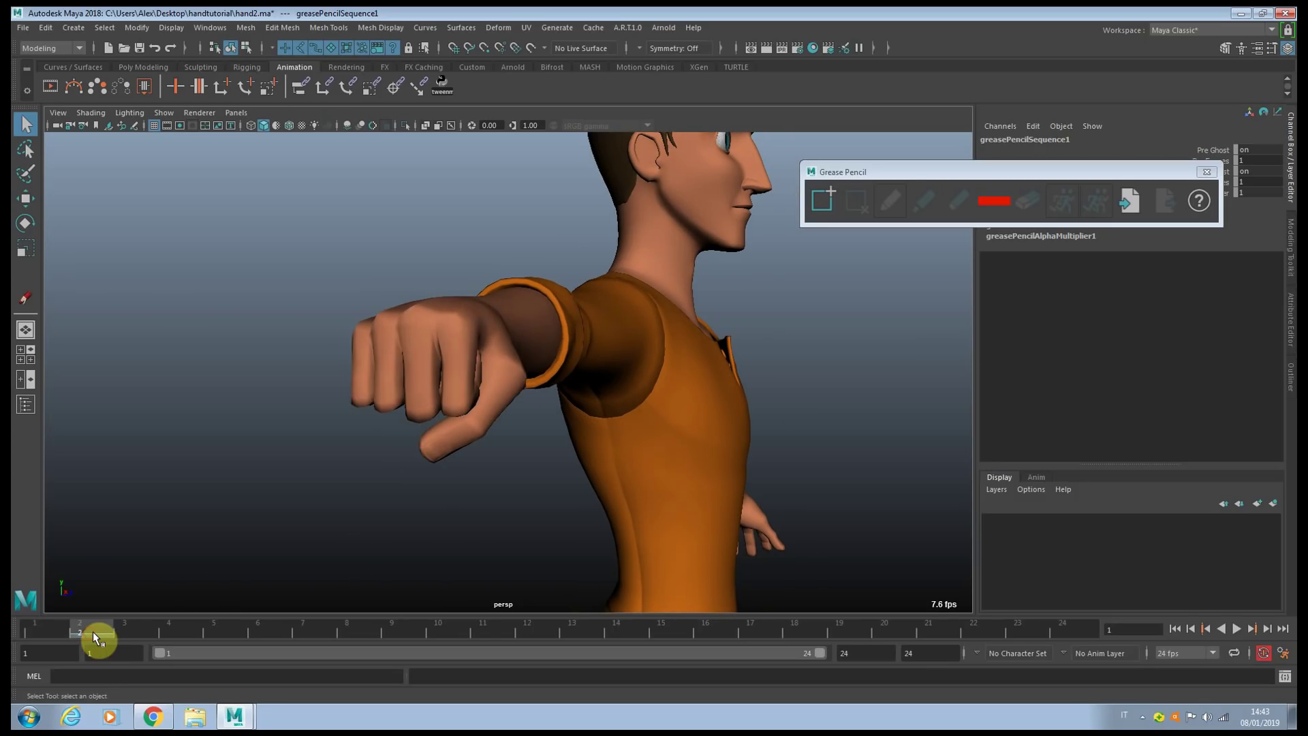
{"action": "left_click_drag", "start_coordinate": [171, 596], "coordinate": [273, 492], "text": "alt"}
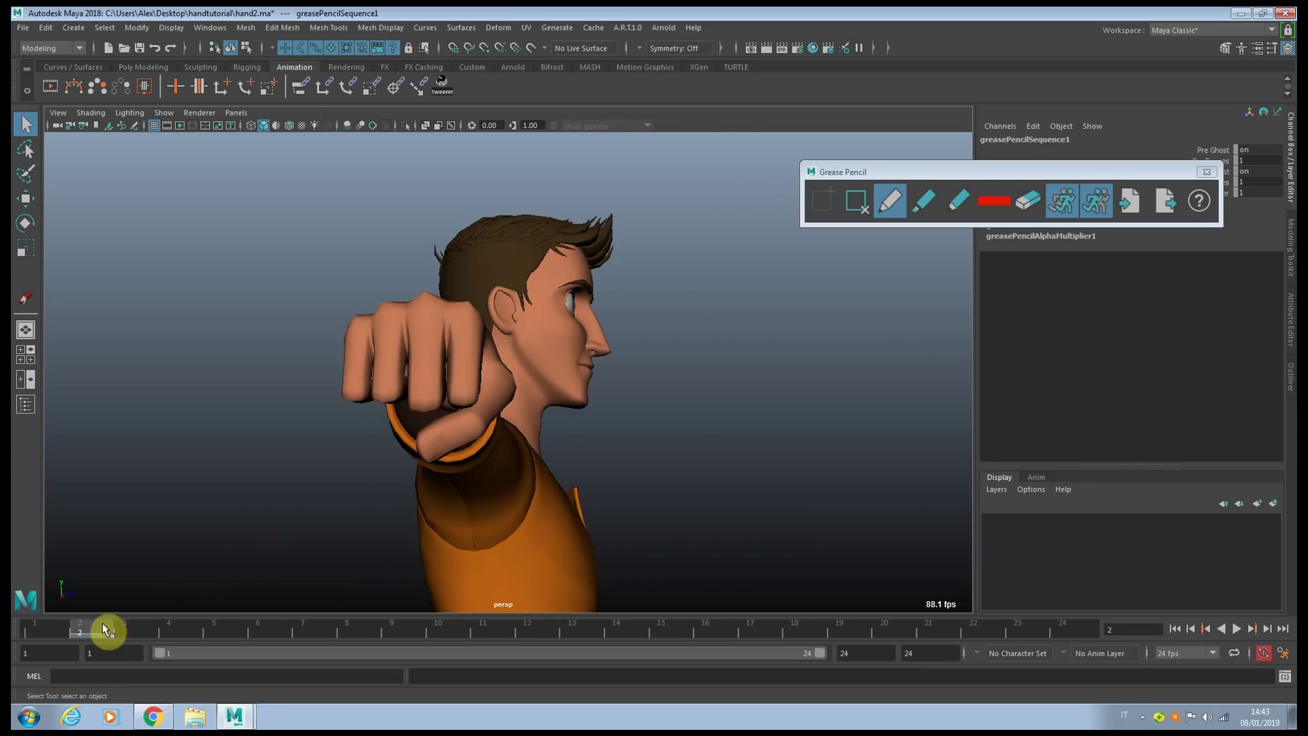
{"action": "left_click", "coordinate": [55, 631]}
{"action": "left_click", "coordinate": [82, 634]}
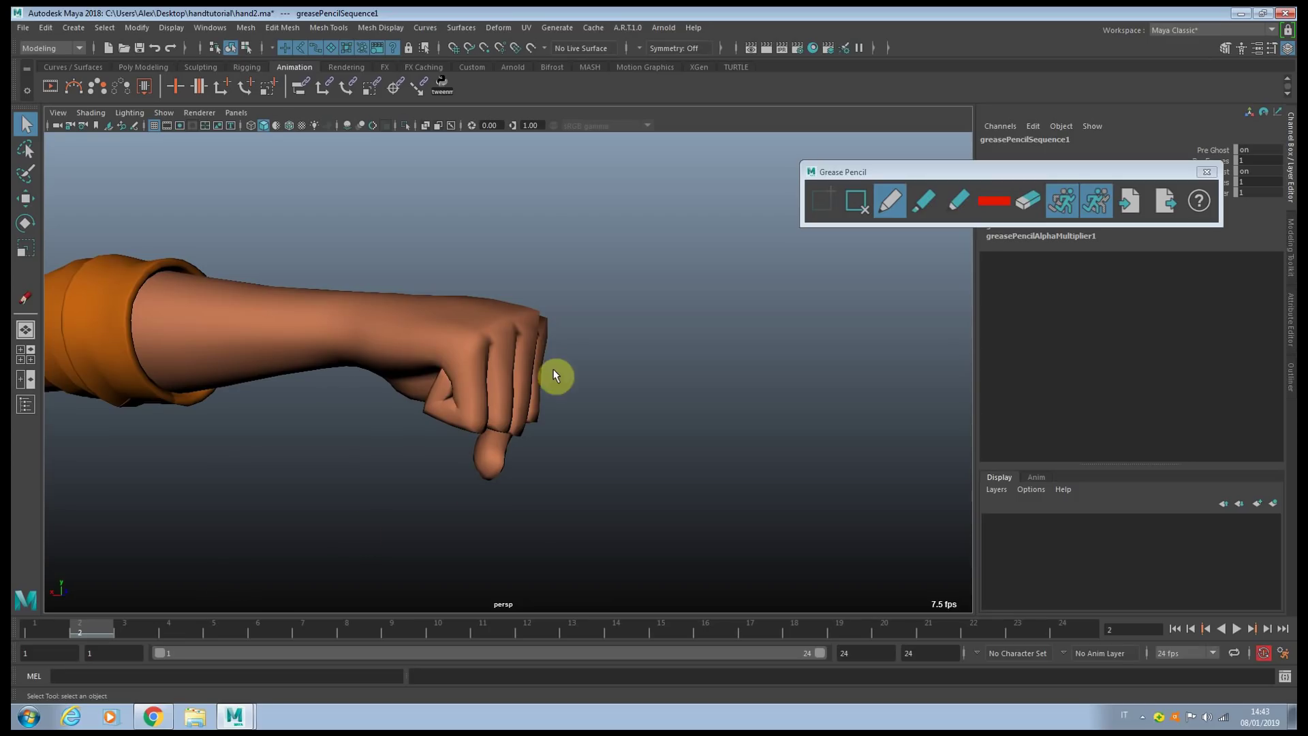
{"action": "left_click", "coordinate": [43, 629]}
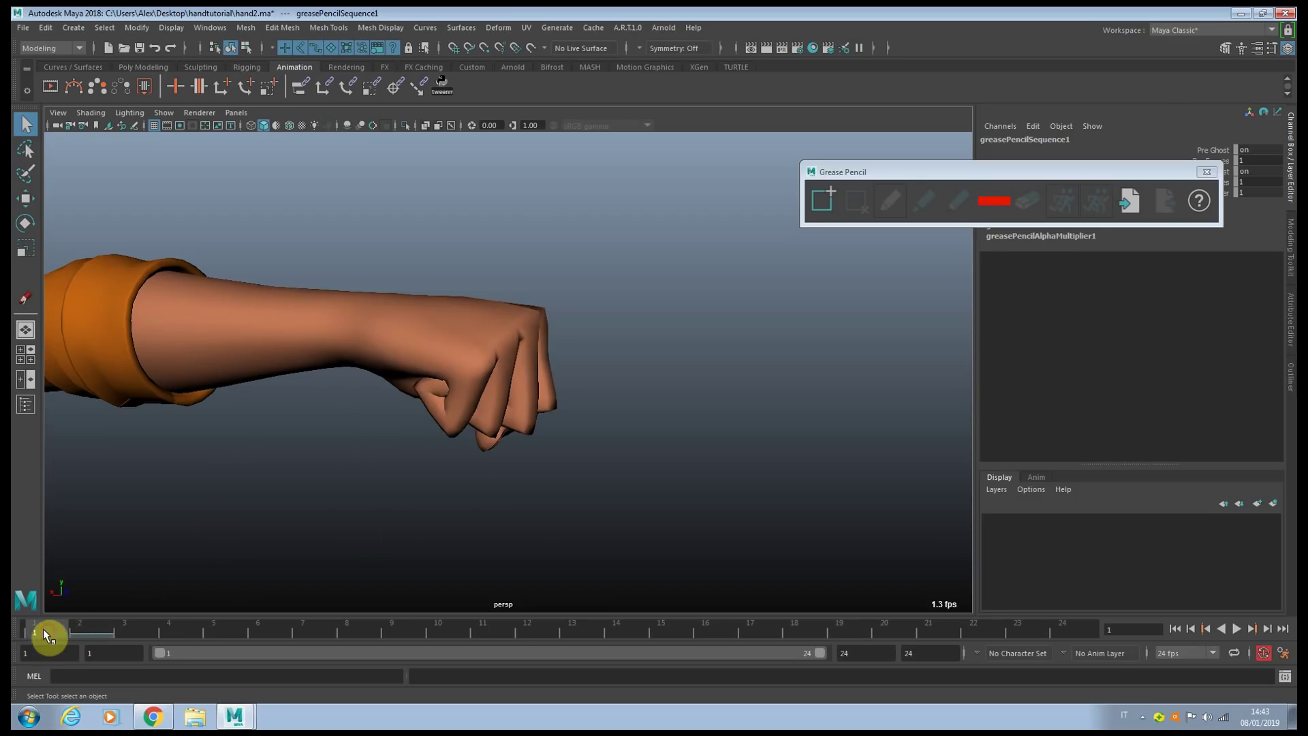
{"action": "mouse_move", "coordinate": [455, 488]}
{"action": "left_mouse_down", "text": "alt"}
{"action": "mouse_move", "coordinate": [459, 465]}
{"action": "mouse_move", "coordinate": [501, 430]}
{"action": "mouse_move", "coordinate": [320, 450]}
{"action": "left_mouse_up", "text": "alt"}
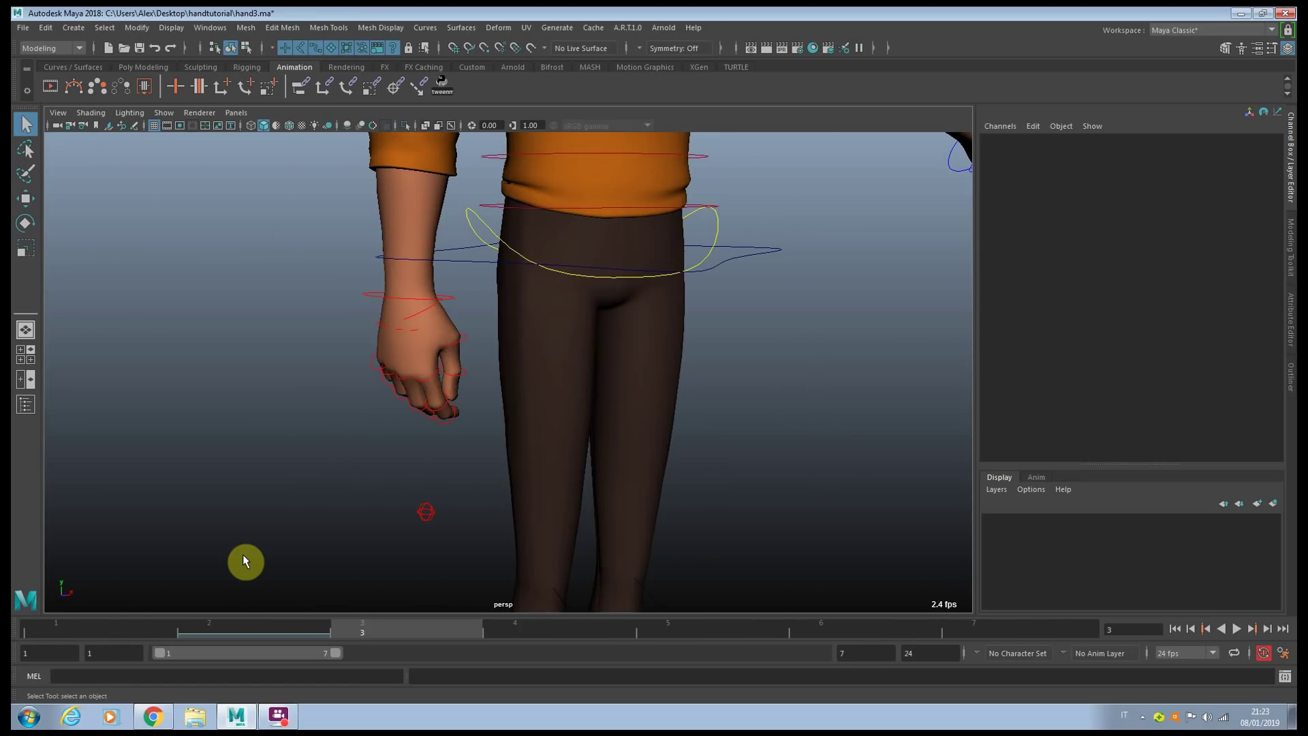
Step: Examine the relaxed right hand pose at frame 3 from the back, palm and side
{"action": "left_click_drag", "start_coordinate": [244, 556], "coordinate": [497, 482], "text": "alt"}
{"action": "scroll", "coordinate": [495, 486], "scroll_direction": "up", "scroll_amount": 3}
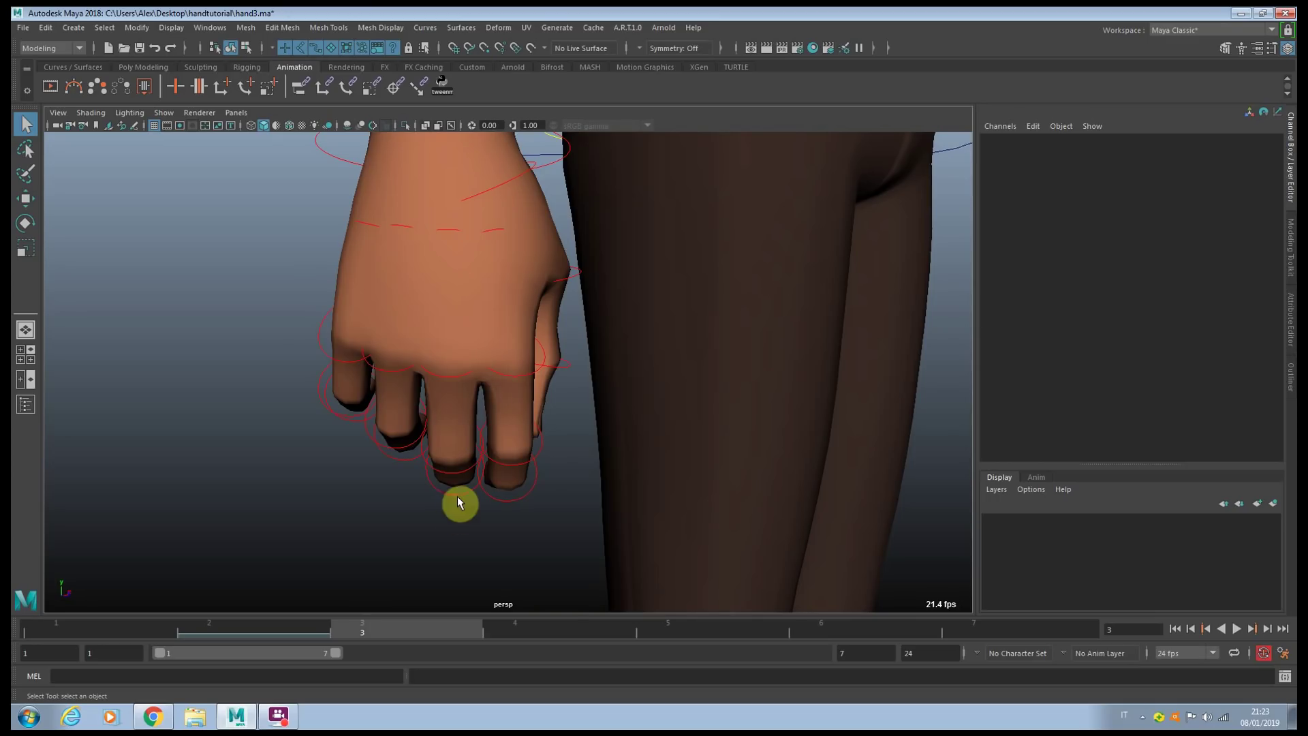
{"action": "left_click_drag", "start_coordinate": [458, 503], "coordinate": [417, 422], "text": "alt"}
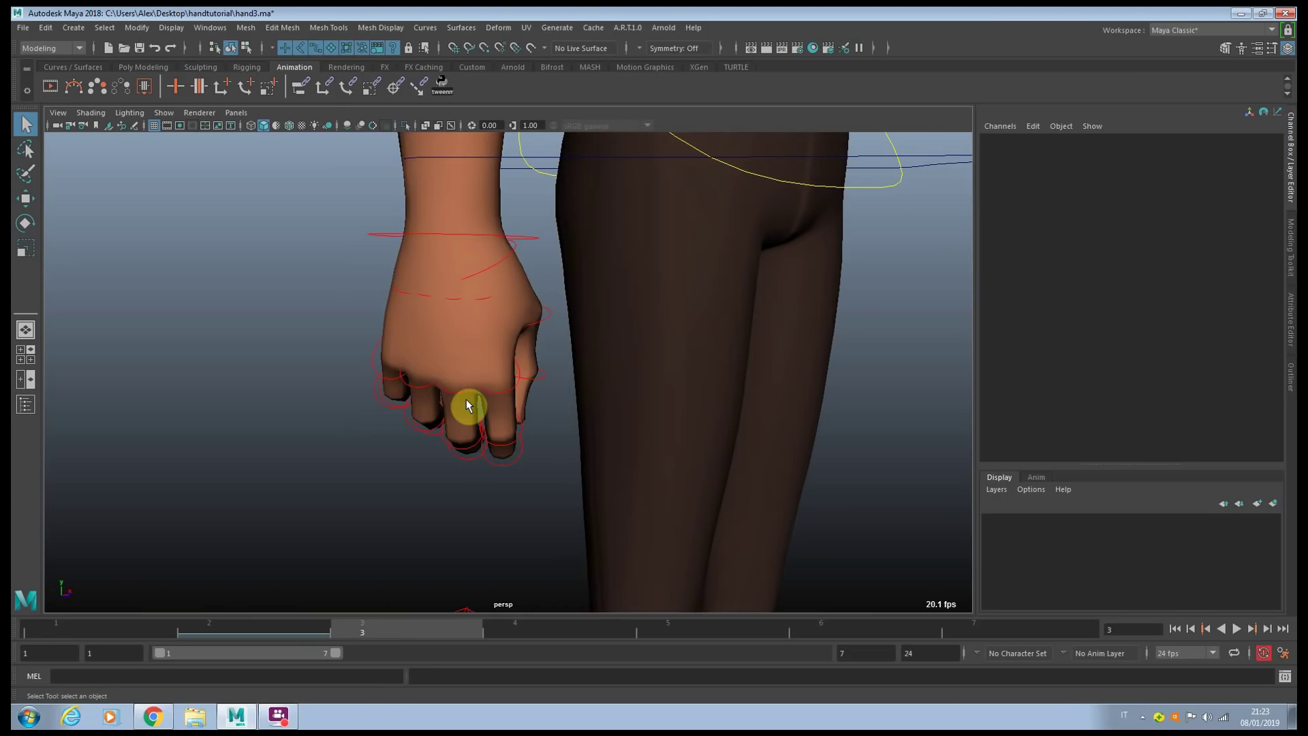
{"action": "left_click_drag", "start_coordinate": [501, 383], "coordinate": [678, 370], "text": "alt"}
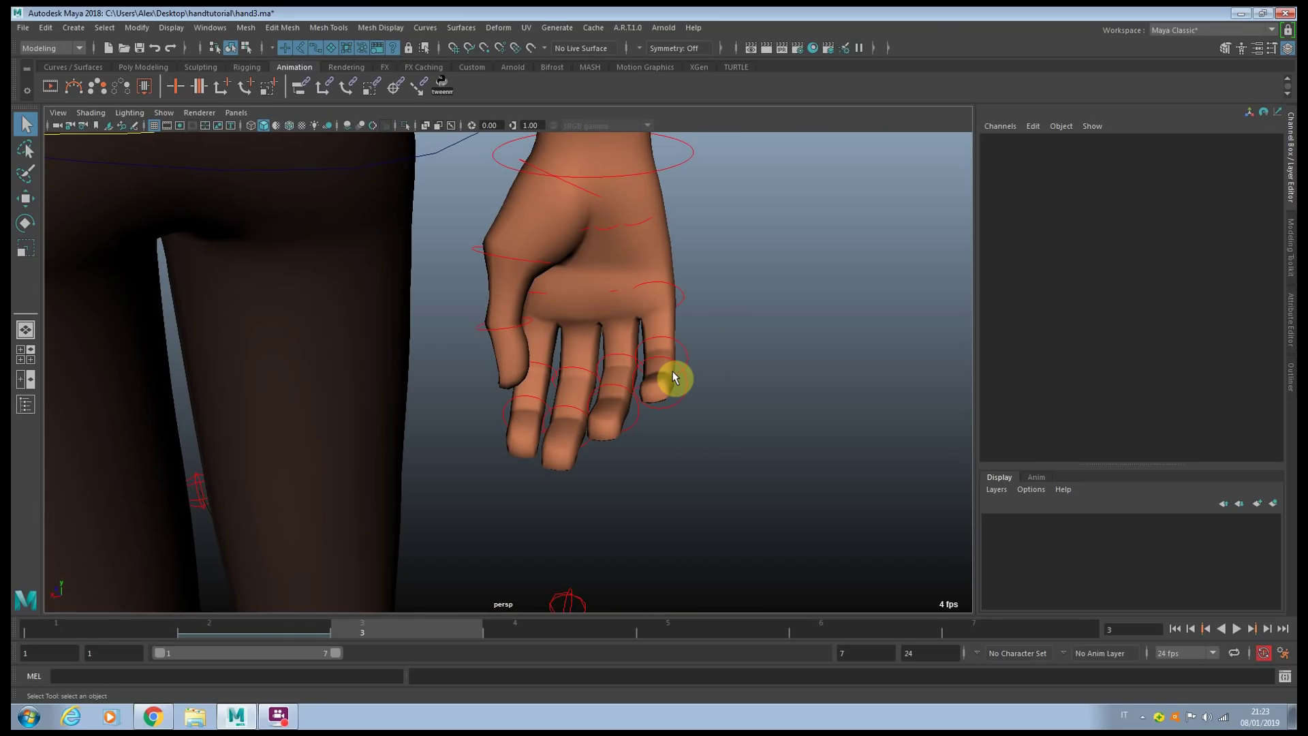
{"action": "left_click_drag", "start_coordinate": [709, 361], "coordinate": [413, 432], "text": "alt"}
{"action": "scroll", "coordinate": [434, 390], "scroll_direction": "down", "scroll_amount": 4}
{"action": "scroll", "coordinate": [407, 399], "scroll_direction": "up", "scroll_amount": 5}
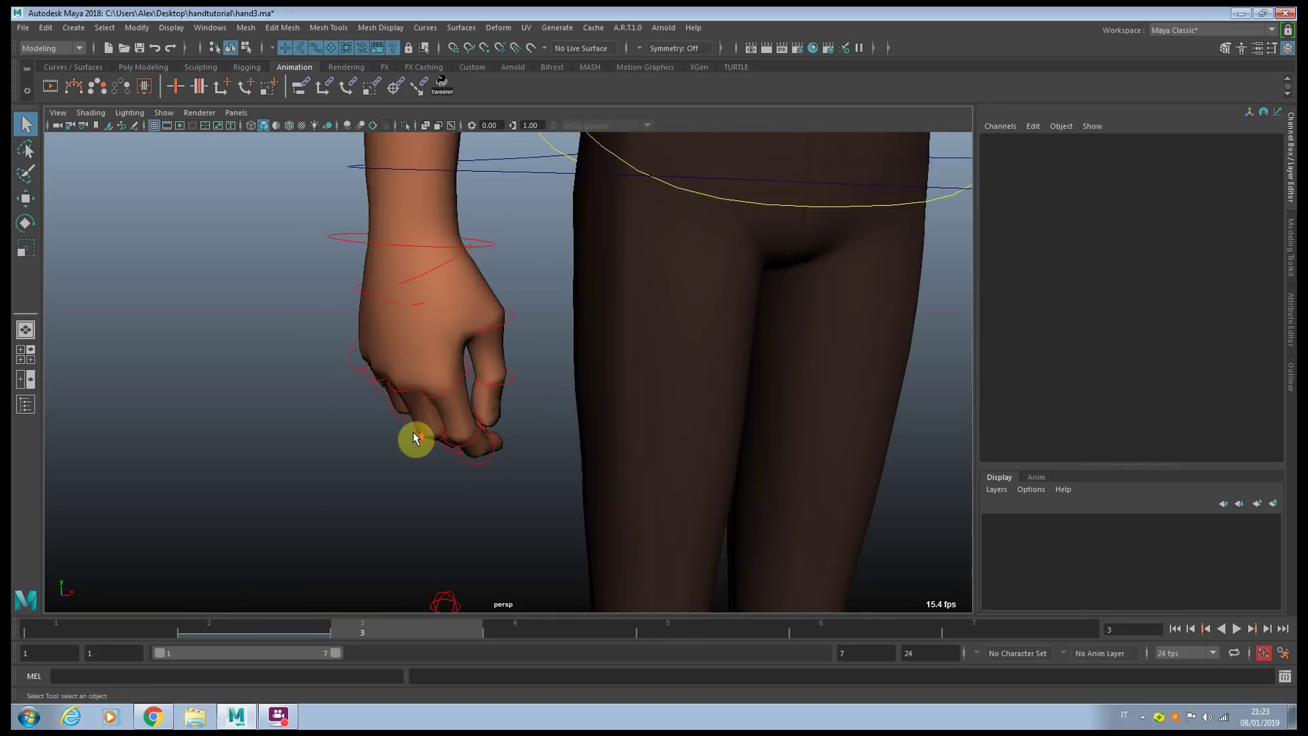
{"action": "middle_click_drag", "start_coordinate": [413, 432], "coordinate": [439, 393], "text": "alt"}
{"action": "scroll", "coordinate": [439, 393], "scroll_direction": "up", "scroll_amount": 3}
{"action": "left_click_drag", "start_coordinate": [440, 393], "coordinate": [467, 365], "text": "alt"}
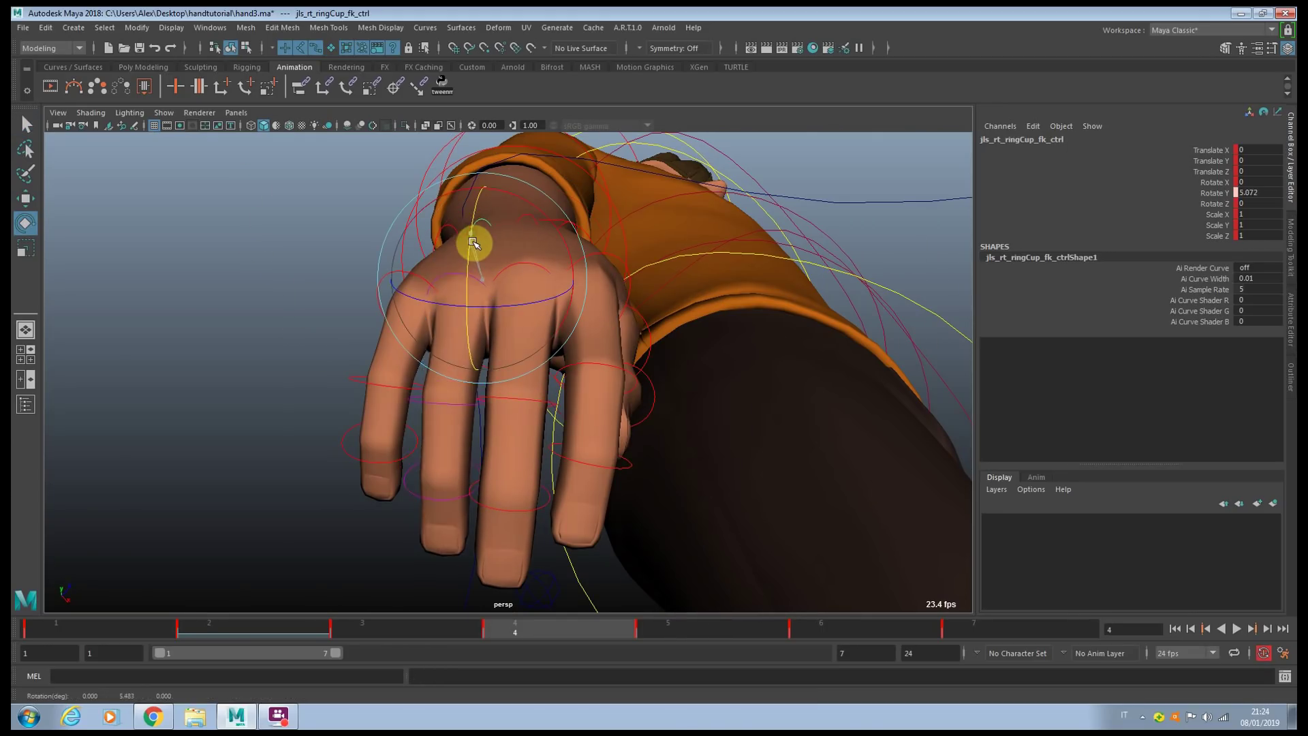
Step: Rotate the right ring finger's cup control to about 5.1 in Rotate Y at frame 4
{"action": "left_click", "coordinate": [451, 236]}
{"action": "key", "text": "e"}
{"action": "left_click_drag", "start_coordinate": [438, 243], "coordinate": [575, 330]}
{"action": "left_click", "coordinate": [487, 372]}
{"action": "left_click_drag", "start_coordinate": [487, 373], "coordinate": [510, 319], "text": "alt"}
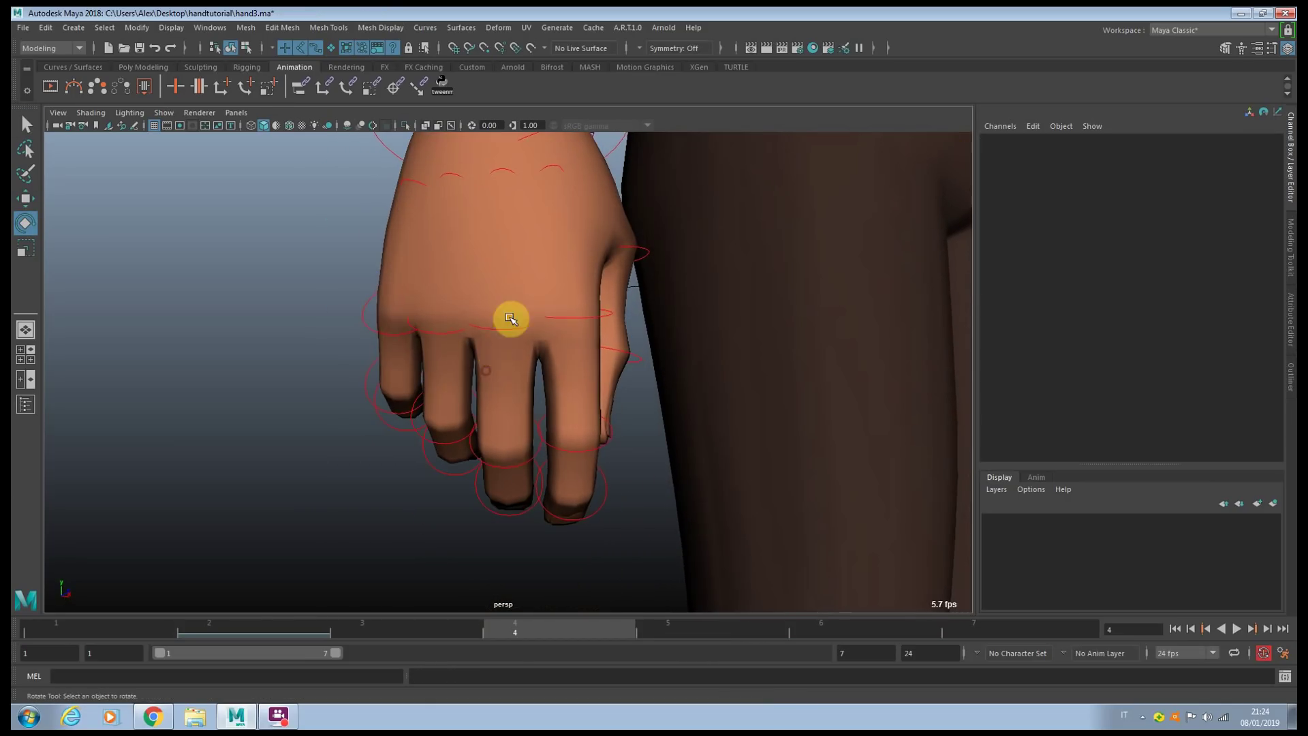
Step: Adjust the rotation of the right middle finger's cup control and check the ring finger's cup control
{"action": "left_click", "coordinate": [515, 176]}
{"action": "left_click_drag", "start_coordinate": [575, 265], "coordinate": [545, 299]}
{"action": "key", "text": "q"}
{"action": "left_click", "coordinate": [453, 175]}
{"action": "key", "text": "e"}
{"action": "key", "text": "q"}
Step: Rotate the right pinky's cup control to about -0.9, 9.4, -5.3 and refine the pinky's rotation from the palm side
{"action": "left_click", "coordinate": [341, 212]}
{"action": "left_click", "coordinate": [405, 181]}
{"action": "key", "text": "e"}
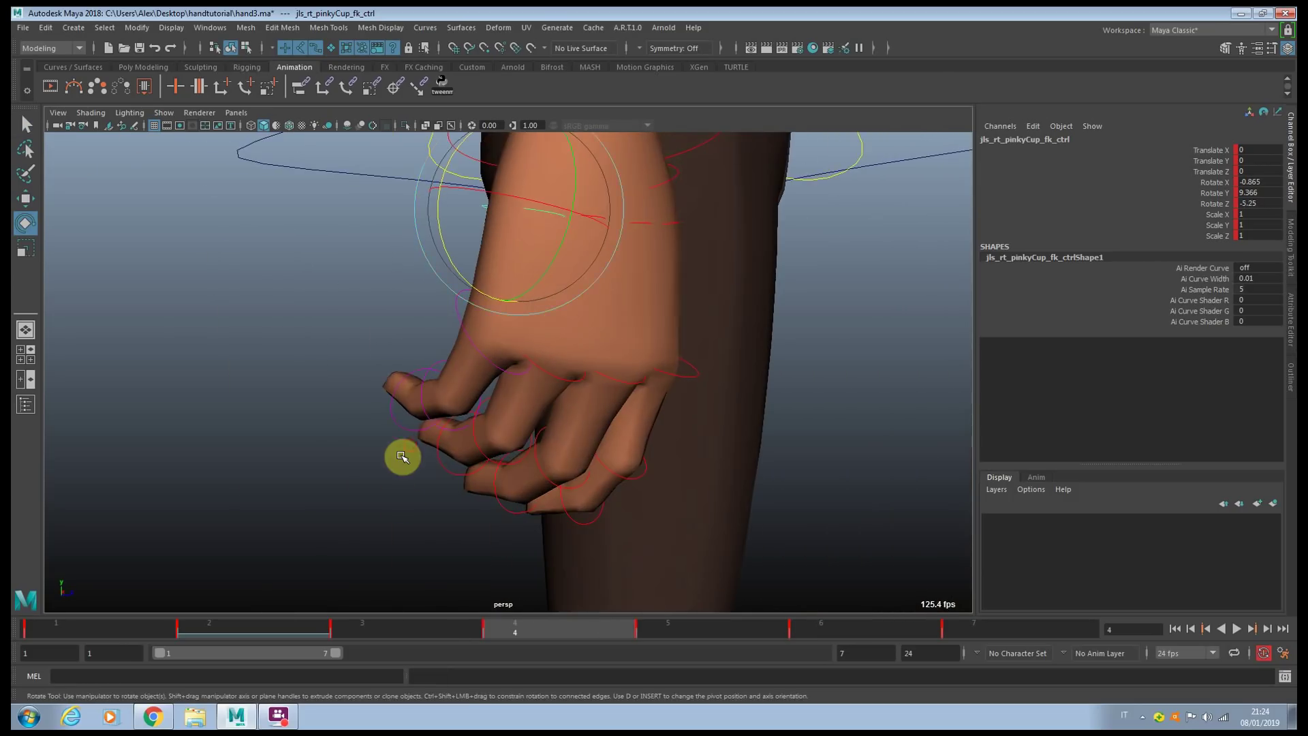
{"action": "left_click", "coordinate": [405, 496]}
{"action": "left_click_drag", "start_coordinate": [405, 496], "coordinate": [354, 490], "text": "alt"}
{"action": "left_click_drag", "start_coordinate": [573, 401], "coordinate": [576, 401]}
{"action": "left_click_drag", "start_coordinate": [576, 404], "coordinate": [689, 455], "text": "alt"}
{"action": "left_click_drag", "start_coordinate": [695, 409], "coordinate": [706, 462]}
{"action": "left_click_drag", "start_coordinate": [707, 462], "coordinate": [778, 447], "text": "alt"}
{"action": "key", "text": "q"}
{"action": "left_click", "coordinate": [775, 444]}
Step: Curl the right pinky further inward with its middle control
{"action": "left_click", "coordinate": [560, 426]}
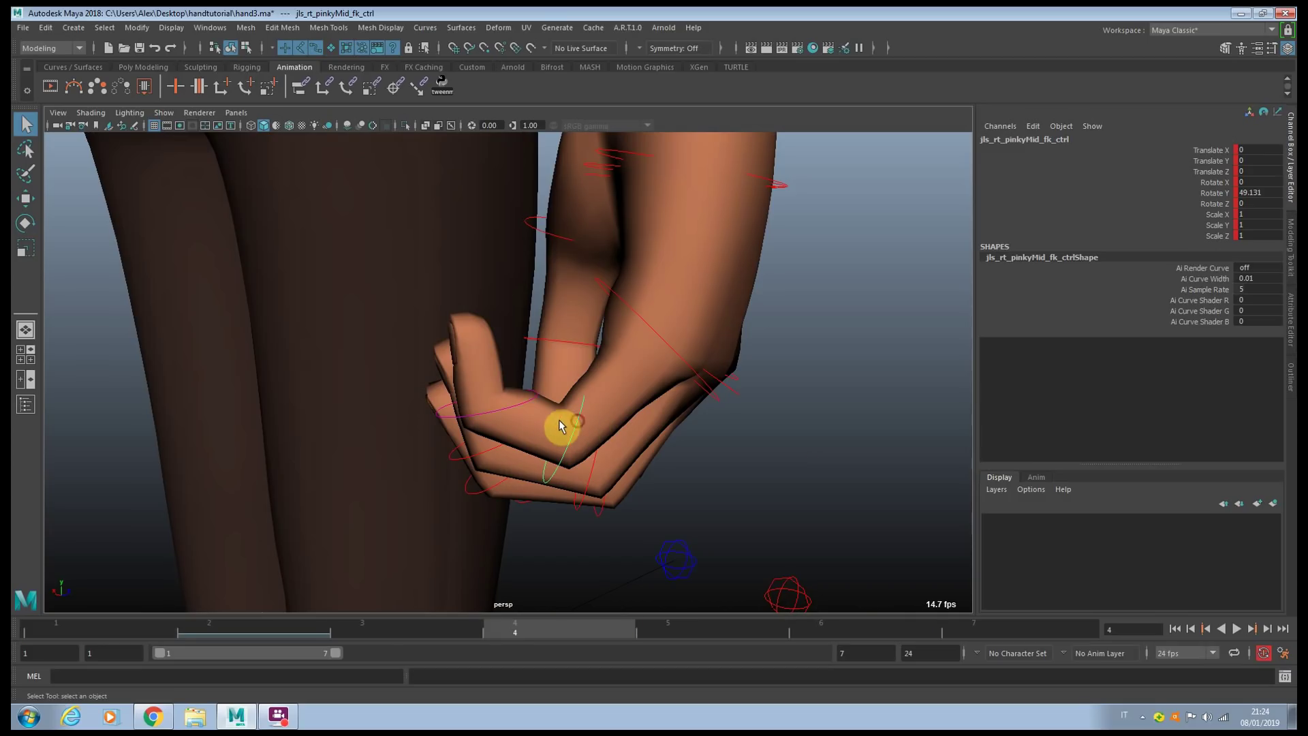
{"action": "key", "text": "e"}
{"action": "left_click_drag", "start_coordinate": [548, 331], "coordinate": [571, 373]}
{"action": "left_click_drag", "start_coordinate": [644, 404], "coordinate": [625, 421], "text": "alt"}
{"action": "key", "text": "q"}
Step: Curl the right ring finger's middle and tip controls together to about 55.2 in Rotate Y
{"action": "left_click", "coordinate": [572, 449]}
{"action": "left_click", "coordinate": [495, 415], "text": "shift"}
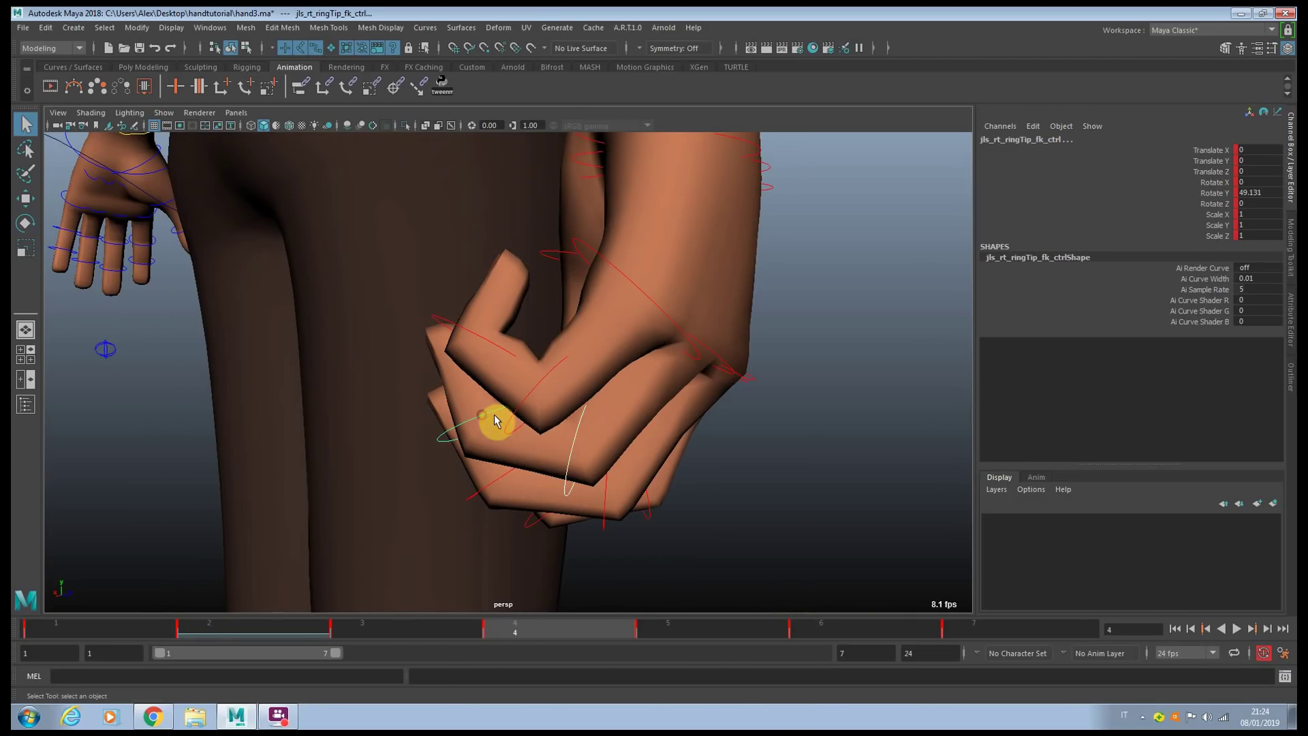
{"action": "key", "text": "e"}
{"action": "left_click_drag", "start_coordinate": [560, 376], "coordinate": [530, 405]}
{"action": "key", "text": "q"}
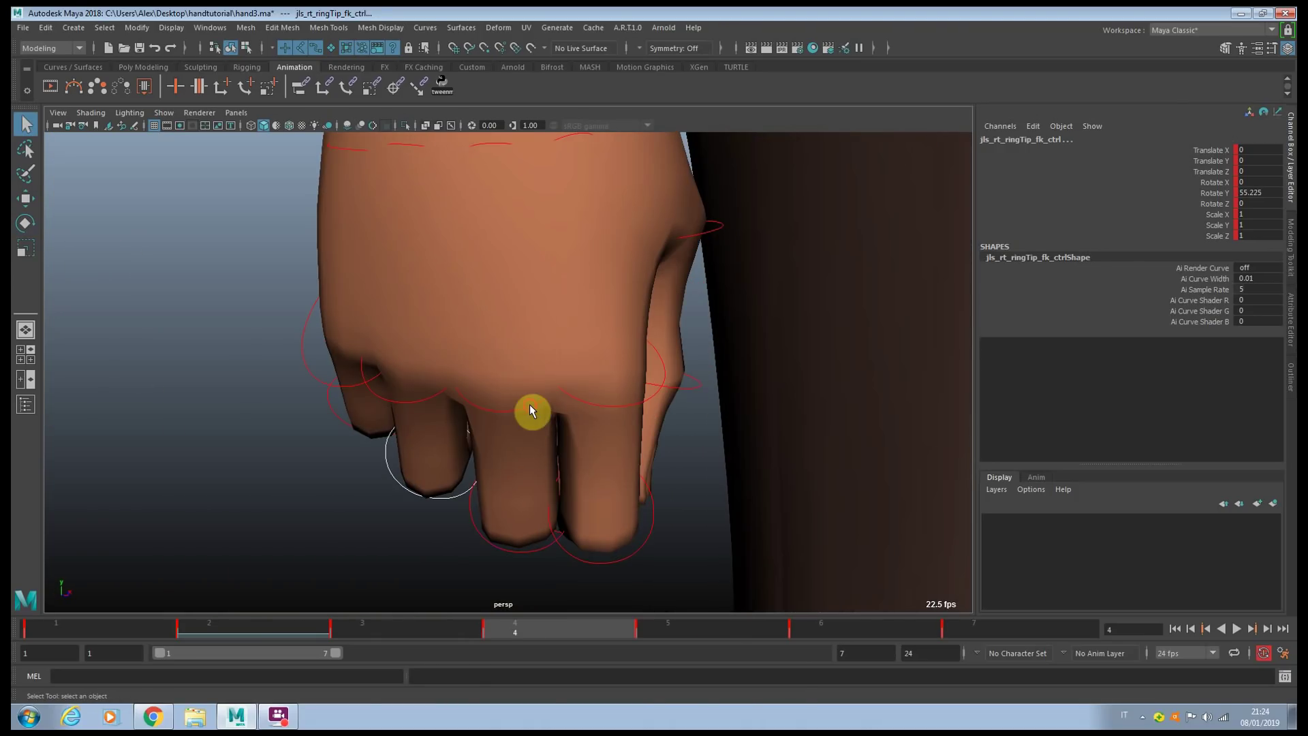
Step: Rotate the right middle finger's base control to about -0.4, 19.5, -1.1
{"action": "left_click", "coordinate": [529, 403]}
{"action": "key", "text": "e"}
{"action": "left_click", "coordinate": [444, 395]}
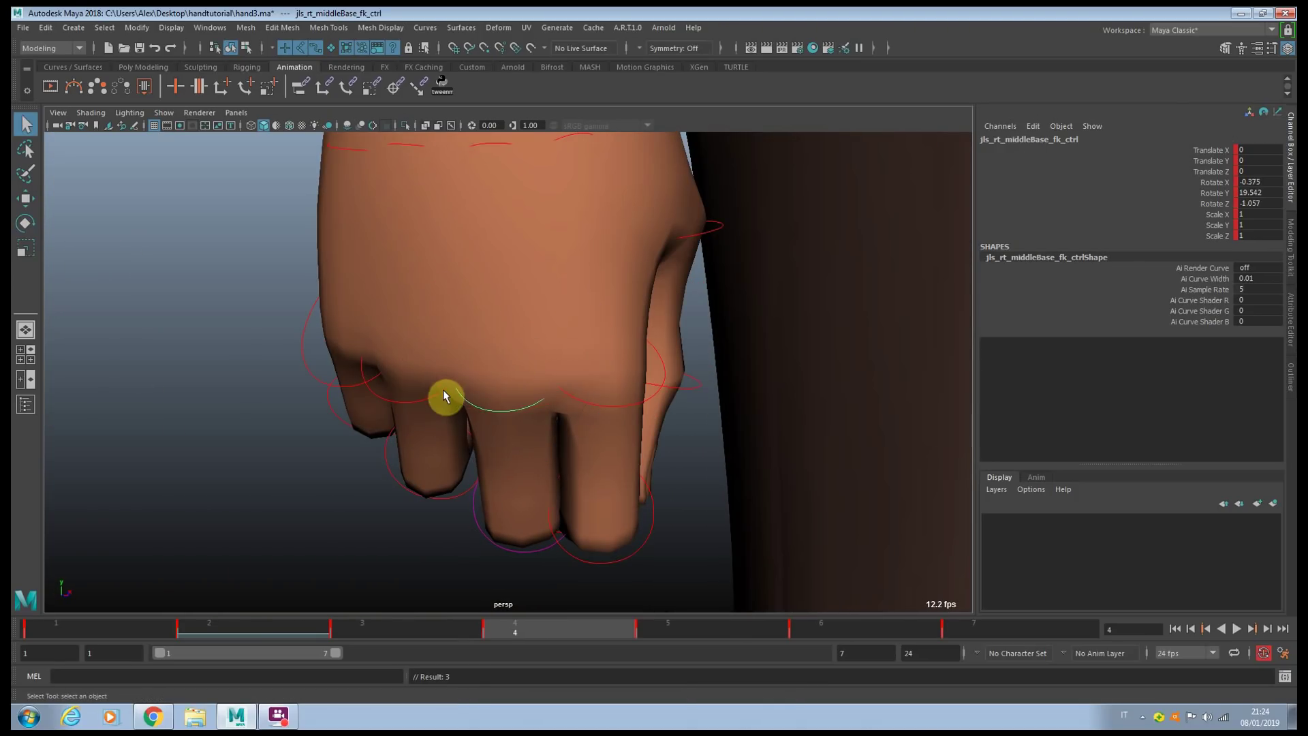
Step: Shift the right ring finger's base control sideways to about 0.11 in Translate Y
{"action": "left_click_drag", "start_coordinate": [503, 336], "coordinate": [517, 337], "text": "alt"}
{"action": "key", "text": "w"}
{"action": "mouse_move", "coordinate": [505, 345]}
{"action": "left_mouse_down", "text": "alt"}
{"action": "mouse_move", "coordinate": [534, 336]}
{"action": "mouse_move", "coordinate": [520, 339]}
{"action": "left_mouse_up", "text": "alt"}
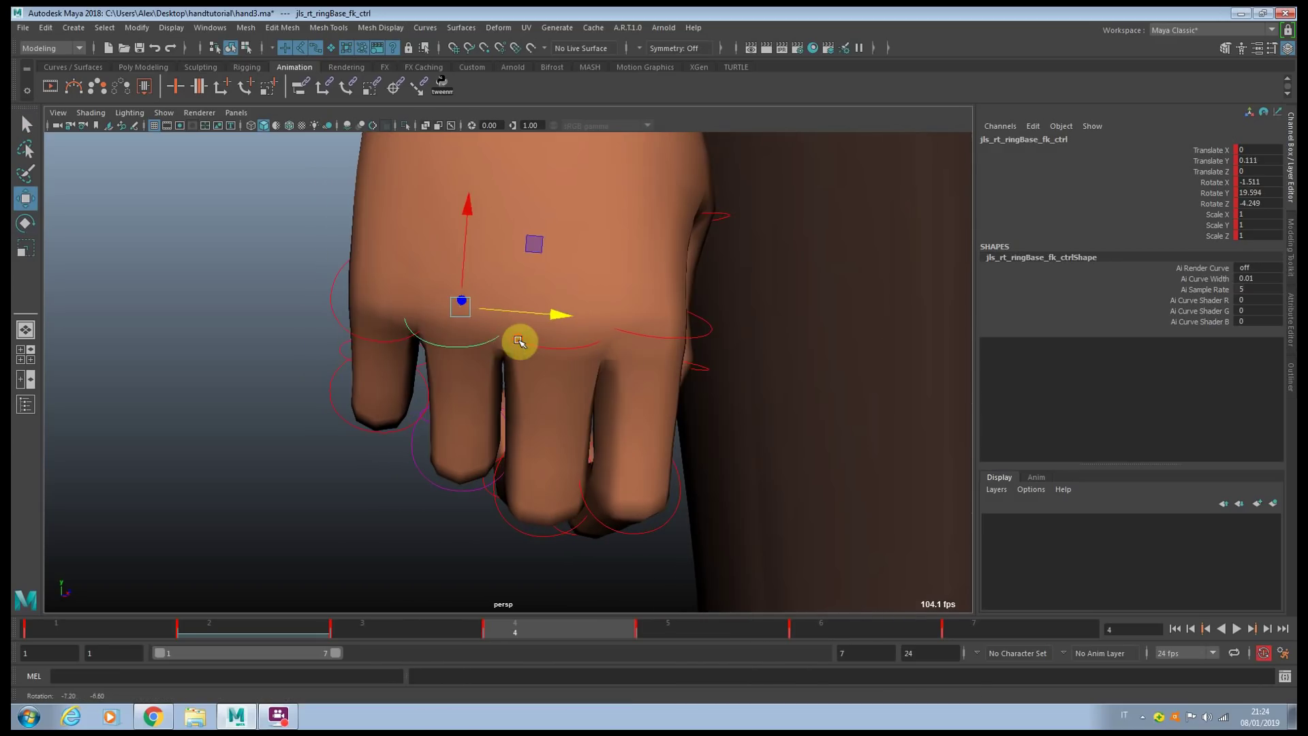
Step: Rotate the right pinky's base control to about -3.8, 19.9, -10.6
{"action": "left_click", "coordinate": [362, 336]}
{"action": "key", "text": "e"}
{"action": "left_click_drag", "start_coordinate": [428, 278], "coordinate": [488, 298]}
{"action": "left_click", "coordinate": [219, 439]}
{"action": "left_click", "coordinate": [536, 389]}
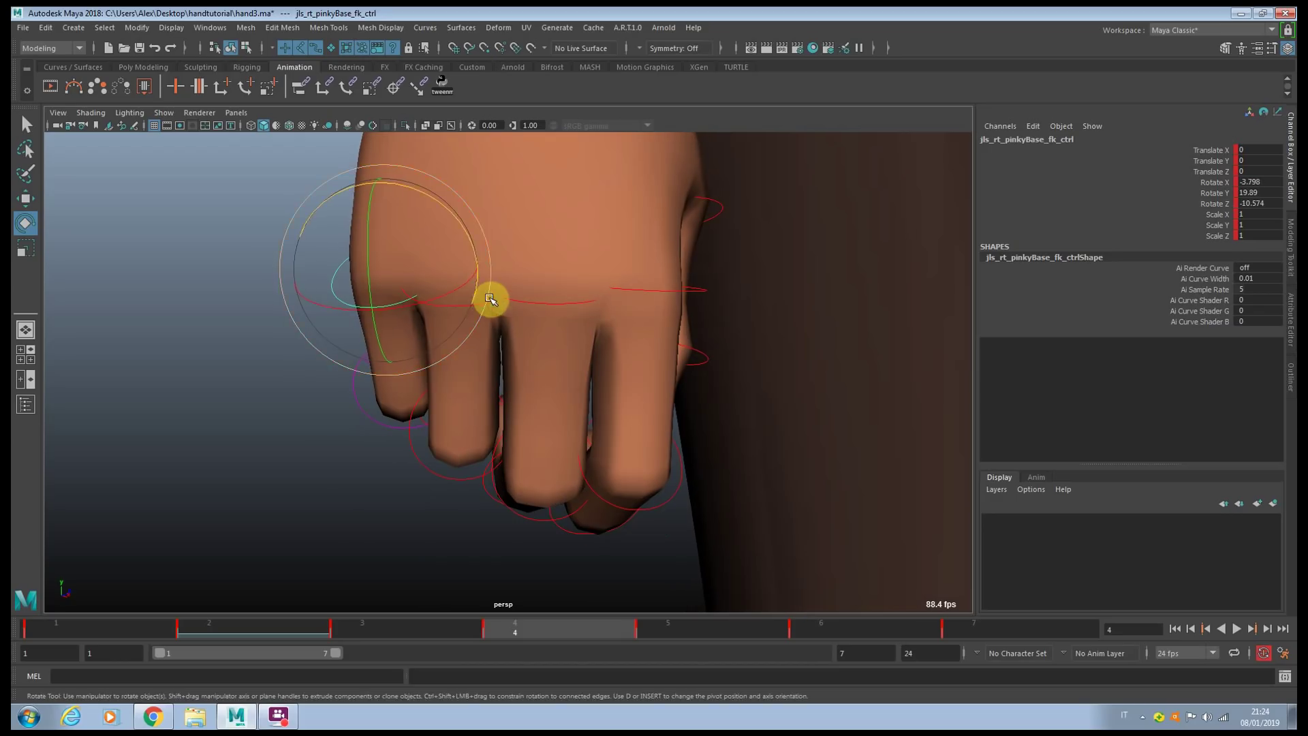
Step: Rotate the right ring finger's base control to about -2.5, 19.7, -7.1, undoing an unsuitable first rotation
{"action": "left_click", "coordinate": [485, 304]}
{"action": "left_click_drag", "start_coordinate": [525, 243], "coordinate": [525, 229]}
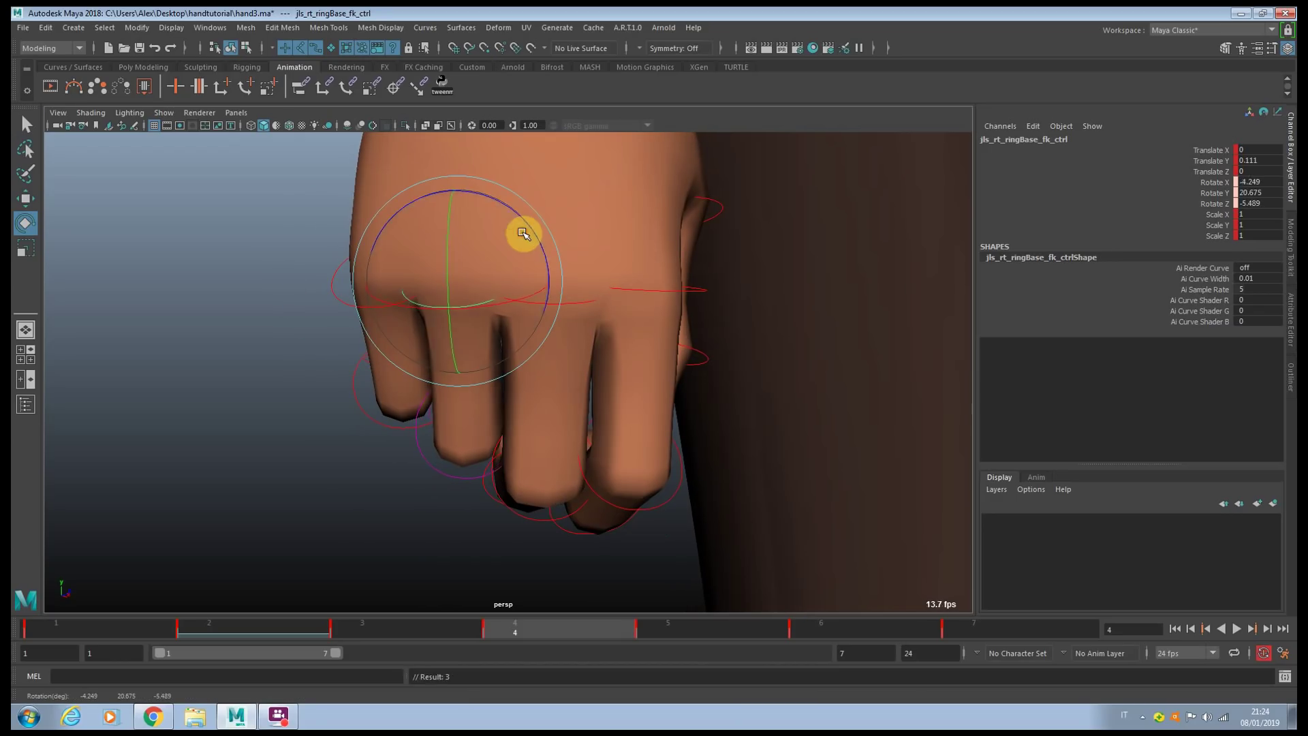
{"action": "key", "text": "ctrl+z"}
Step: Rotate the right index finger's base control to about 0.6, 17.5, 1.6
{"action": "left_click_drag", "start_coordinate": [618, 297], "coordinate": [634, 328], "text": "alt"}
{"action": "key", "text": "q"}
{"action": "left_click", "coordinate": [629, 313]}
{"action": "key", "text": "e"}
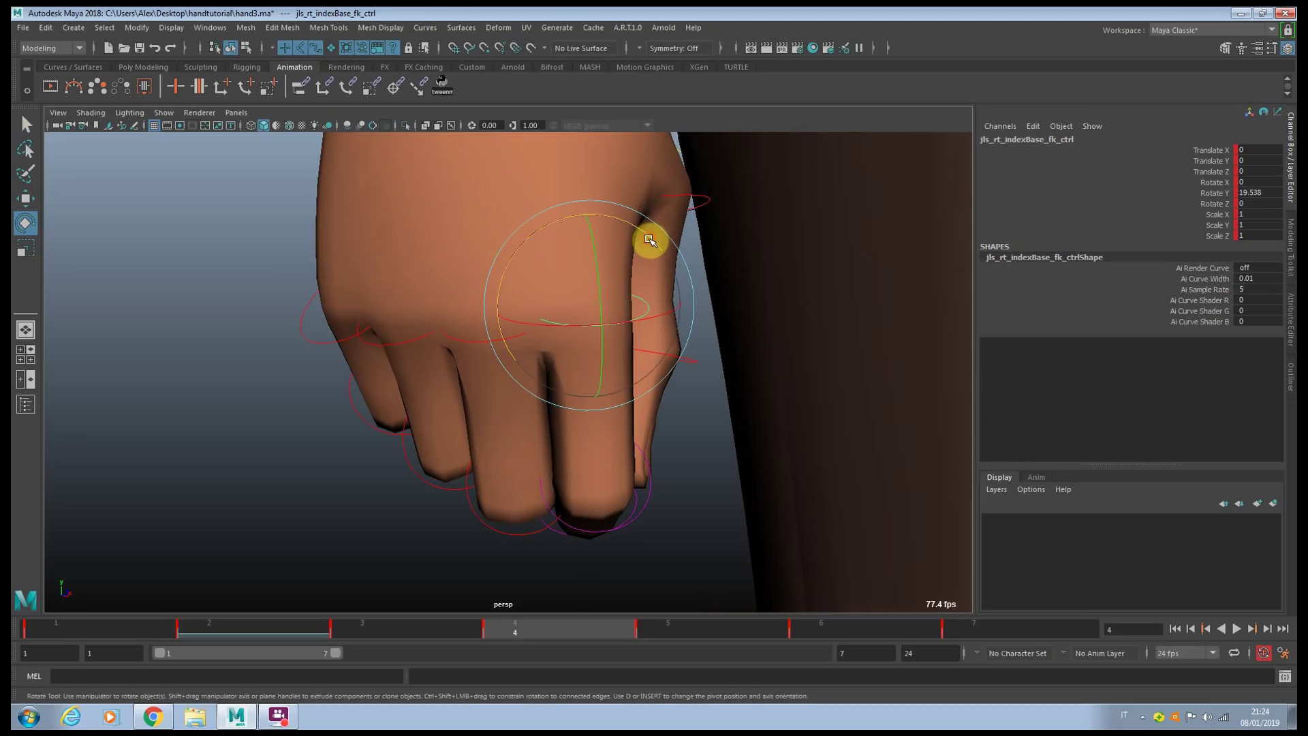
{"action": "left_click_drag", "start_coordinate": [648, 242], "coordinate": [652, 245]}
{"action": "left_click_drag", "start_coordinate": [652, 247], "coordinate": [613, 444], "text": "alt"}
Step: Select the right hand's finger controls in wireframe display, leaving out the thumb controls, and return to shaded display
{"action": "left_click", "coordinate": [606, 446]}
{"action": "key", "text": "4"}
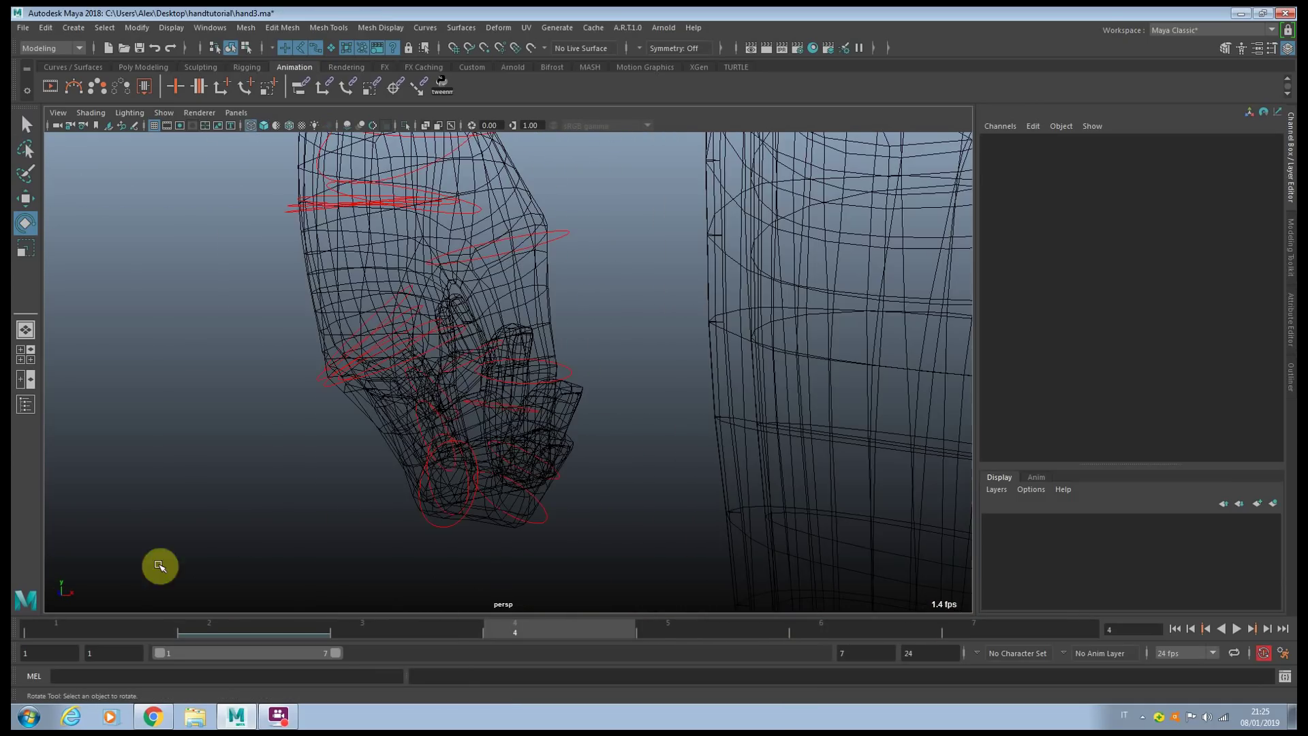
{"action": "left_click_drag", "start_coordinate": [161, 564], "coordinate": [613, 268]}
{"action": "right_click_drag", "start_coordinate": [453, 424], "coordinate": [701, 366], "text": "alt"}
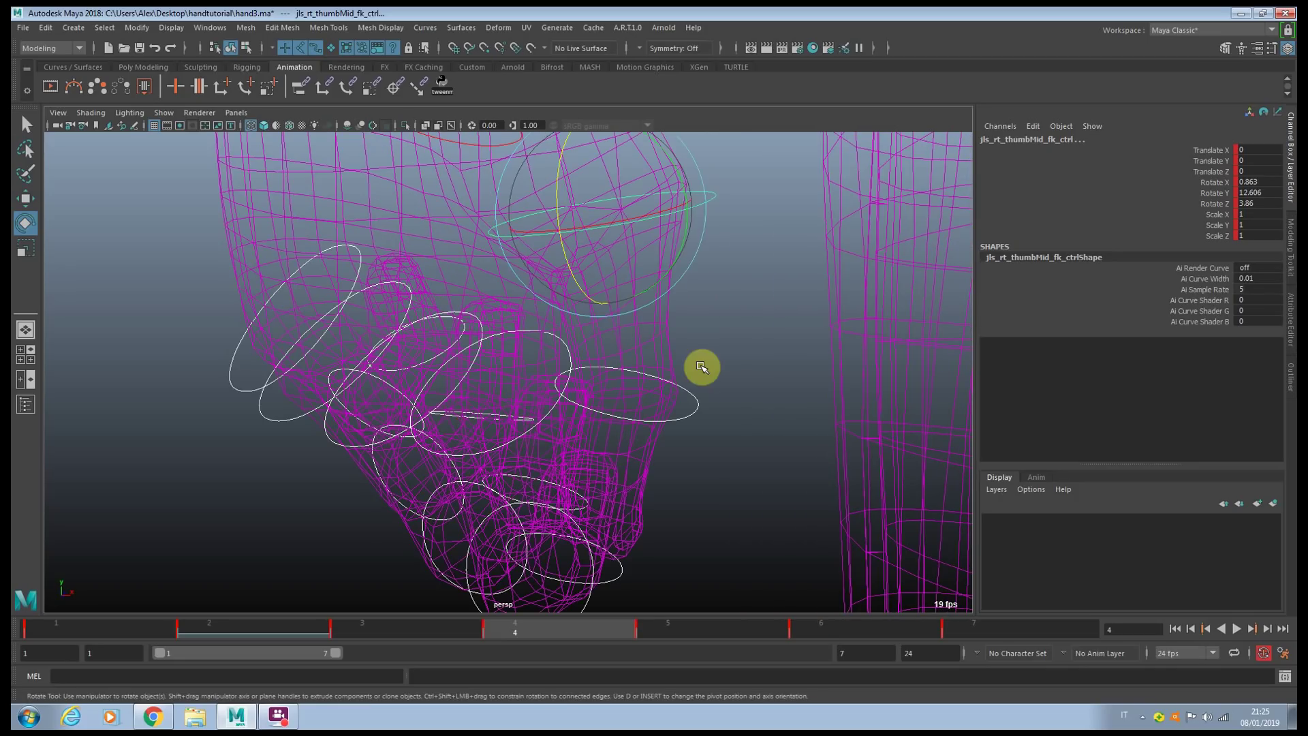
{"action": "key", "text": "q"}
{"action": "scroll", "coordinate": [648, 440], "scroll_direction": "down", "scroll_amount": 3}
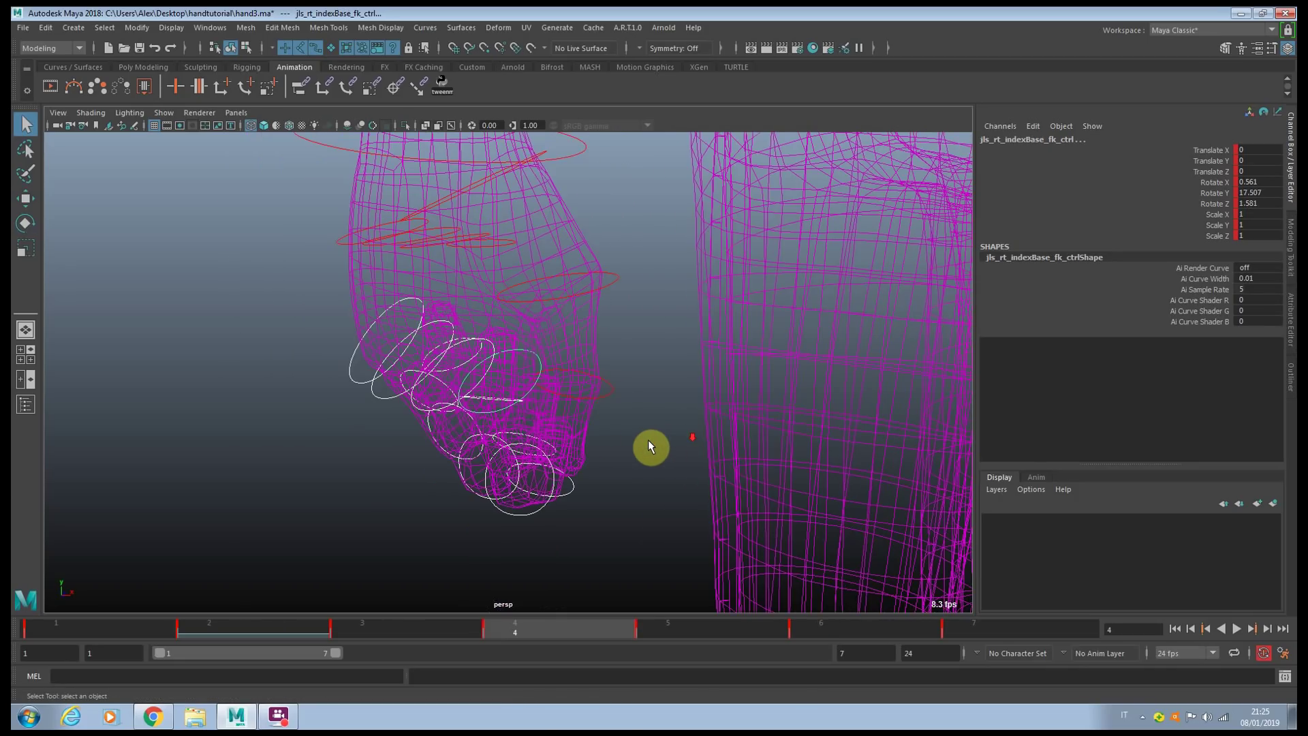
{"action": "scroll", "coordinate": [648, 440], "scroll_direction": "up", "scroll_amount": 2}
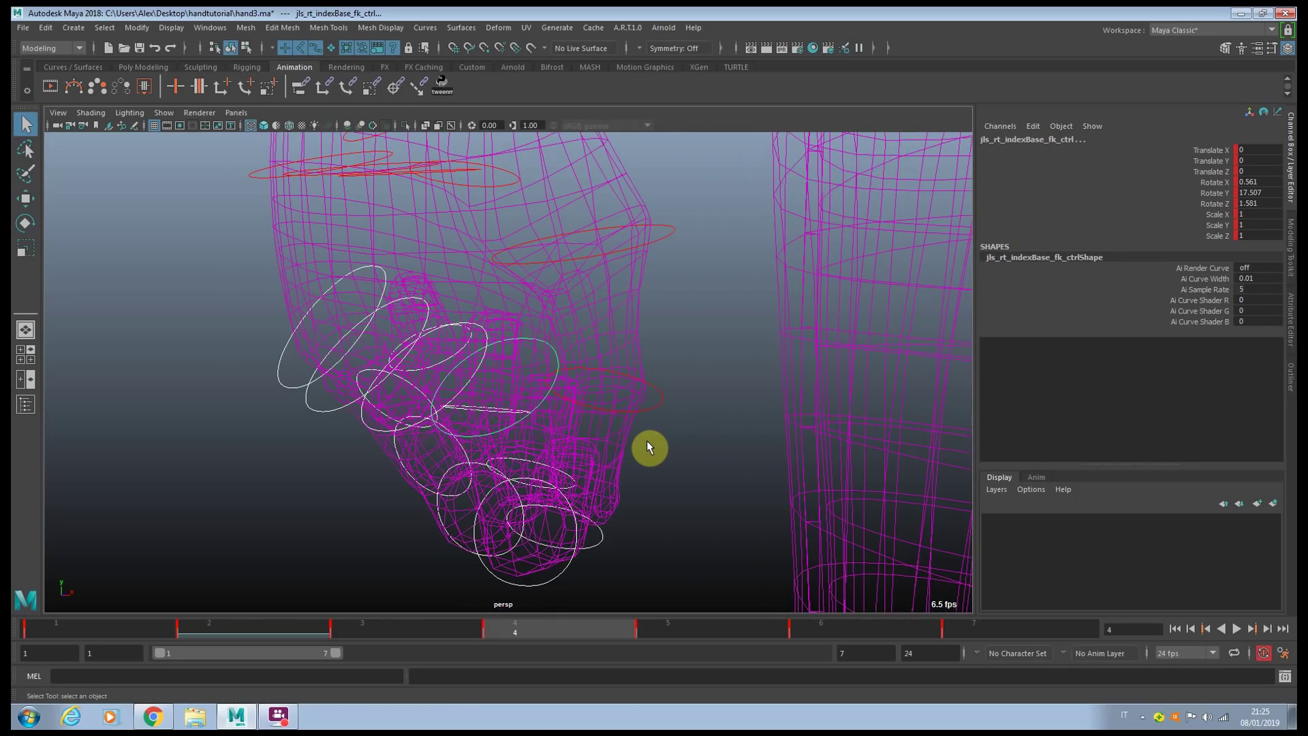
{"action": "key", "text": "5"}
Step: Rotate the right thumb's base control to about 24.3, 11.4, 9.1
{"action": "mouse_move", "coordinate": [647, 444]}
{"action": "left_mouse_down", "text": "alt"}
{"action": "mouse_move", "coordinate": [570, 450]}
{"action": "mouse_move", "coordinate": [611, 438]}
{"action": "mouse_move", "coordinate": [607, 453]}
{"action": "mouse_move", "coordinate": [559, 462]}
{"action": "mouse_move", "coordinate": [587, 447]}
{"action": "mouse_move", "coordinate": [554, 407]}
{"action": "mouse_move", "coordinate": [457, 402]}
{"action": "mouse_move", "coordinate": [520, 418]}
{"action": "mouse_move", "coordinate": [578, 382]}
{"action": "left_mouse_up", "text": "alt"}
{"action": "scroll", "coordinate": [567, 372], "scroll_direction": "down", "scroll_amount": 2}
{"action": "scroll", "coordinate": [566, 398], "scroll_direction": "up", "scroll_amount": 5}
{"action": "left_click", "coordinate": [604, 318]}
{"action": "left_click", "coordinate": [470, 279]}
{"action": "key", "text": "e"}
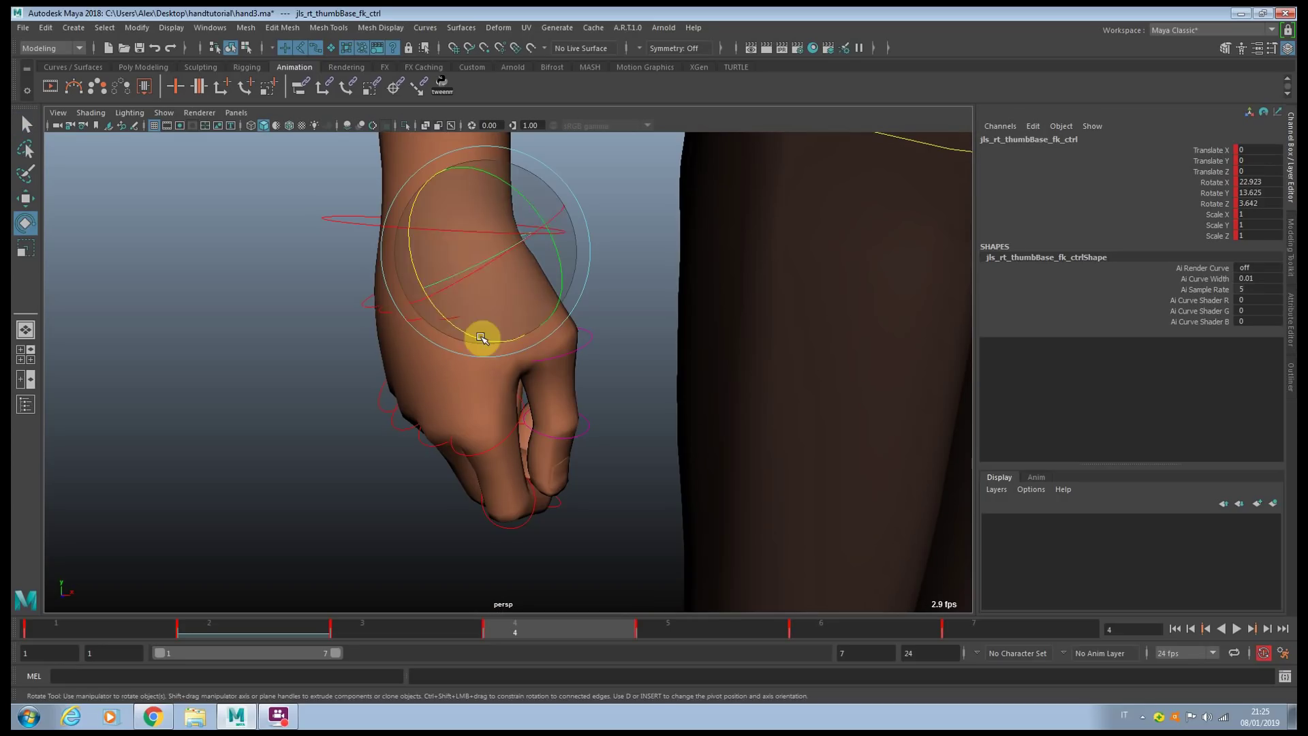
{"action": "left_click_drag", "start_coordinate": [550, 315], "coordinate": [557, 298]}
{"action": "left_click_drag", "start_coordinate": [558, 299], "coordinate": [595, 356], "text": "alt"}
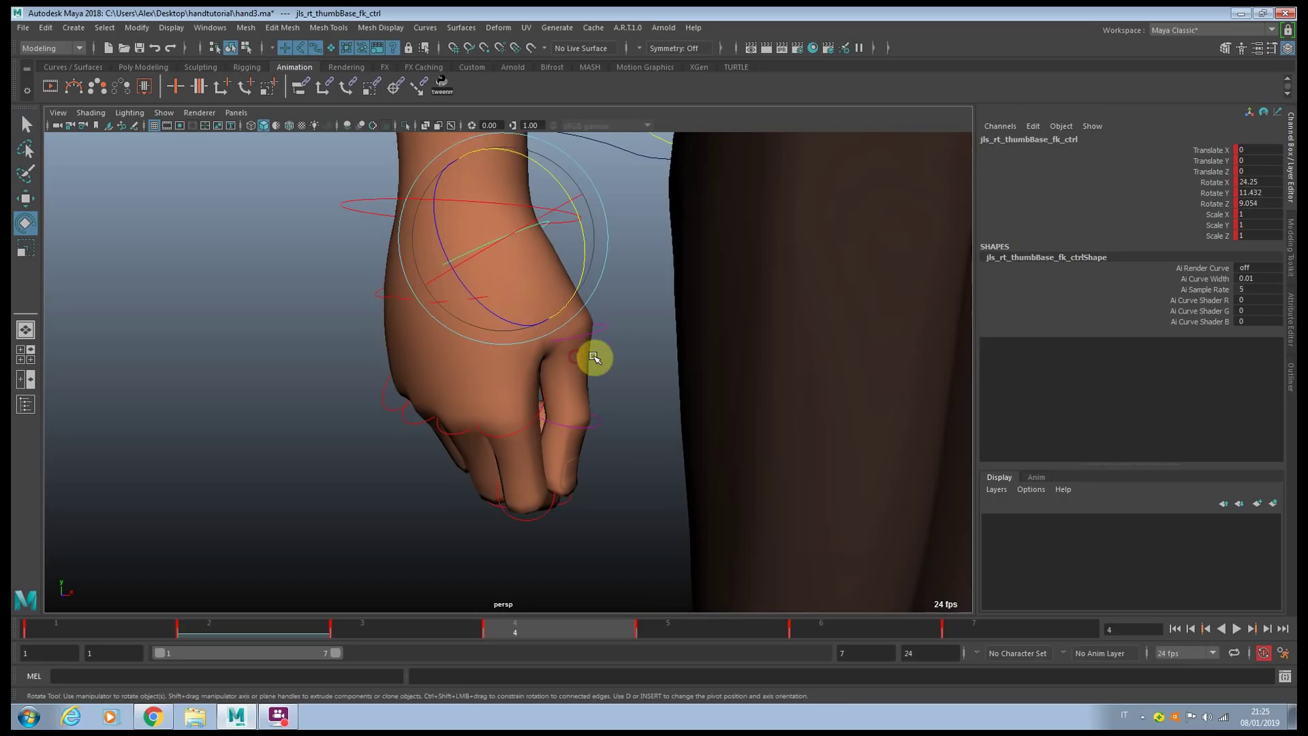
Step: Try curling the right thumb's tip control to about 31.7 in Rotate Y, and undo it
{"action": "key", "text": "q"}
{"action": "left_click", "coordinate": [599, 420]}
{"action": "key", "text": "e"}
{"action": "left_click_drag", "start_coordinate": [625, 438], "coordinate": [689, 406], "text": "alt"}
{"action": "key", "text": "ctrl+z"}
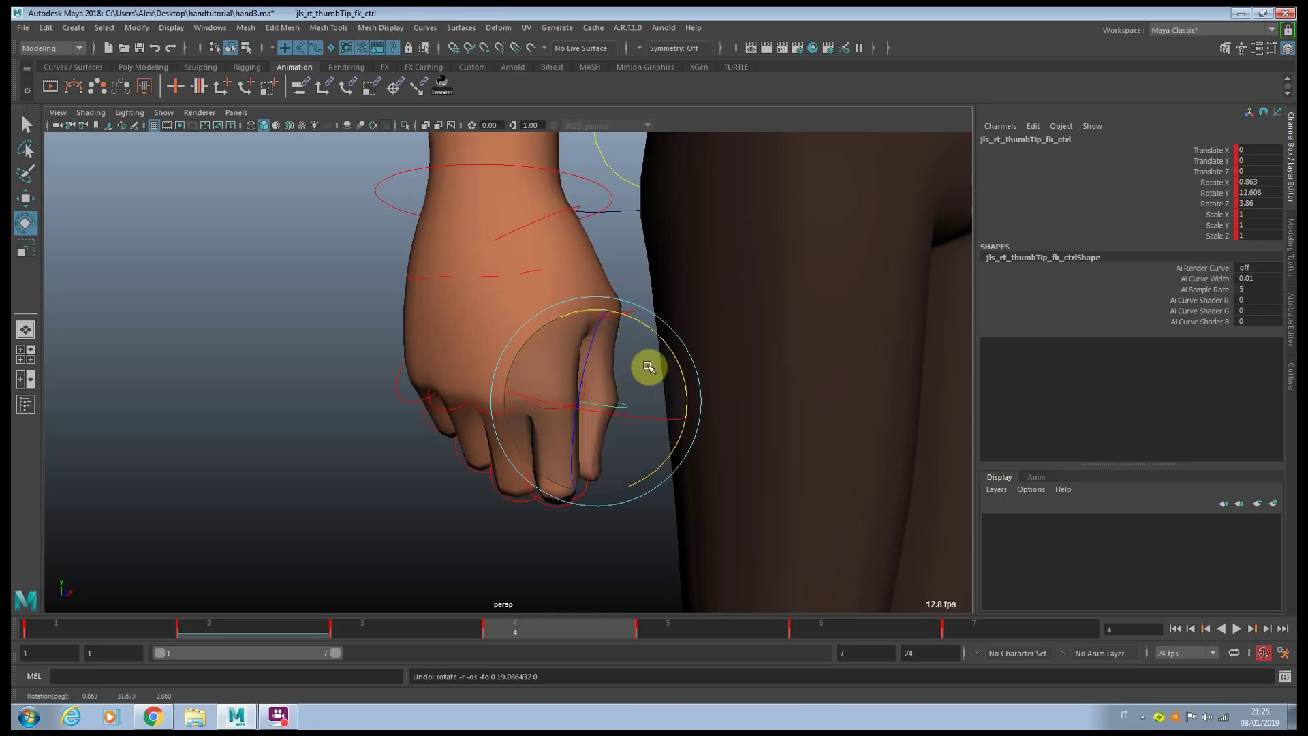
Step: Try curling the right thumb's middle and tip controls together to about 19.8 in Rotate Y, and undo it
{"action": "key", "text": "q"}
{"action": "left_click", "coordinate": [623, 314]}
{"action": "key", "text": "e"}
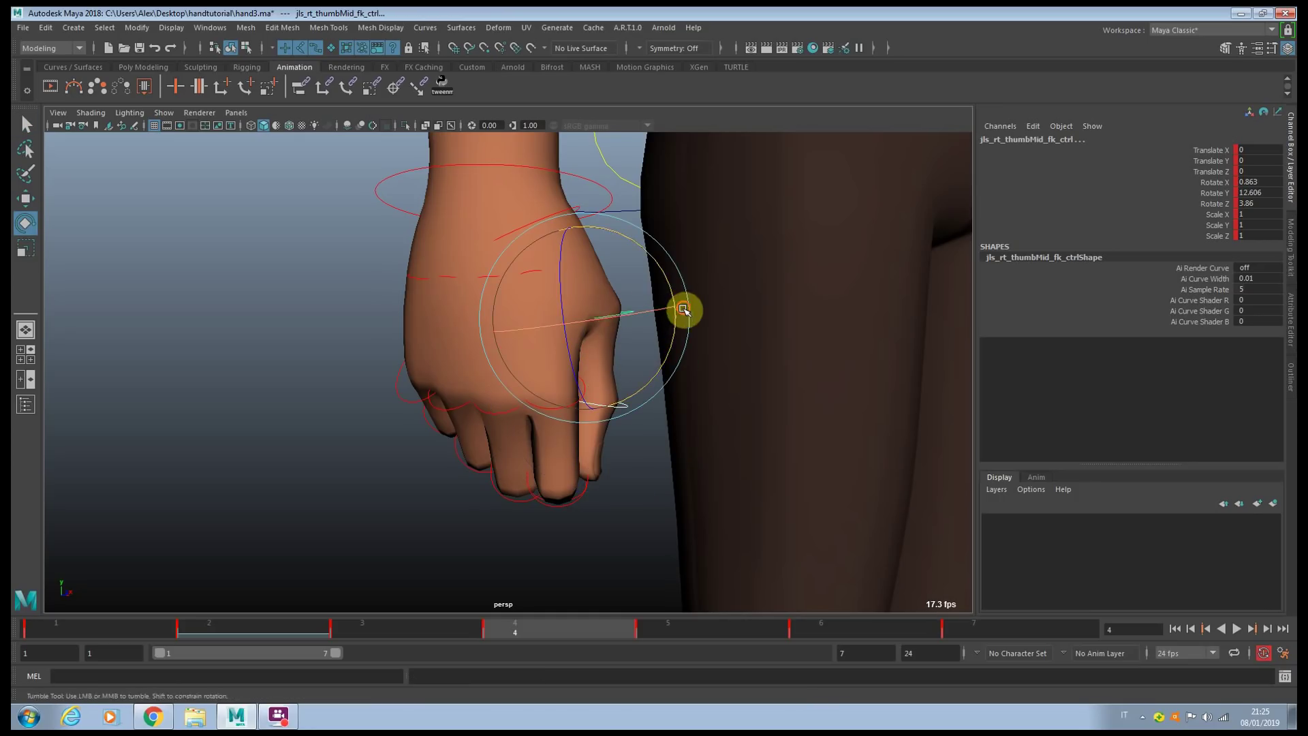
{"action": "left_click_drag", "start_coordinate": [681, 309], "coordinate": [641, 309], "text": "alt"}
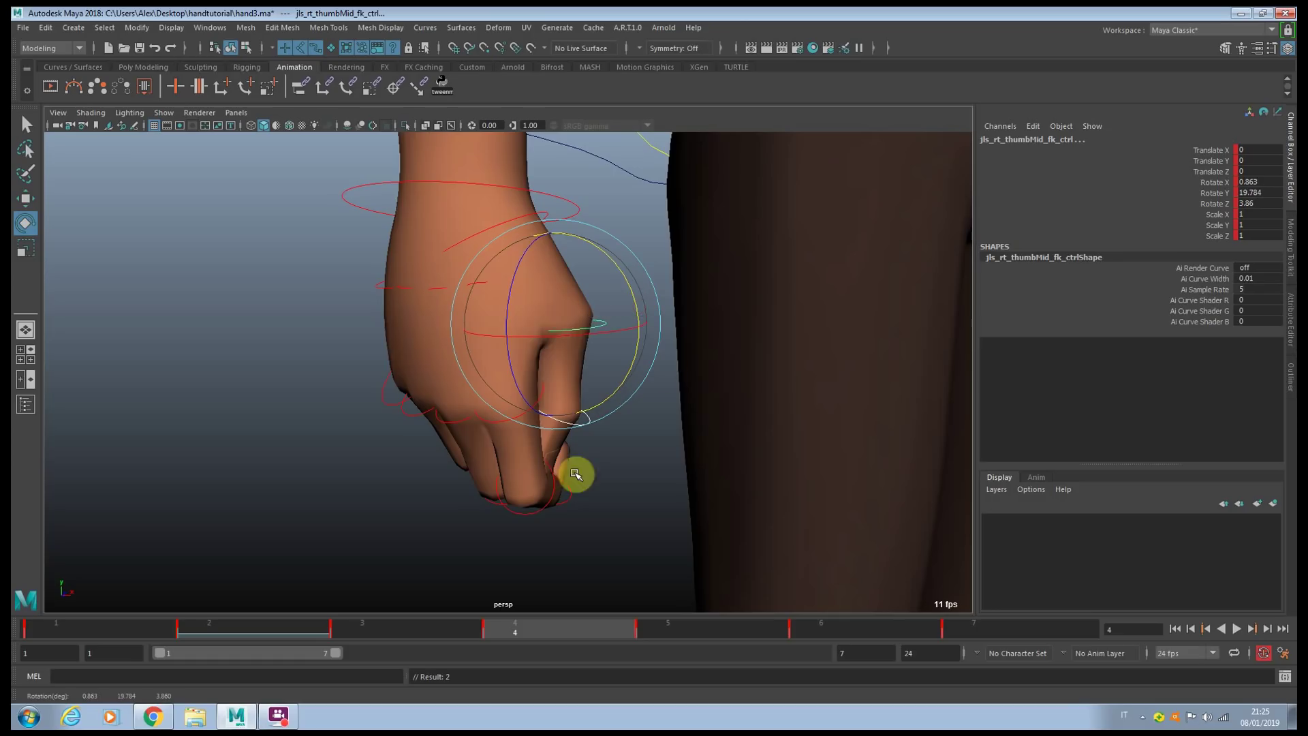
{"action": "key", "text": "ctrl+z"}
Step: Curl the right thumb's middle control alone to about 17.9 in Rotate Y
{"action": "left_click_drag", "start_coordinate": [643, 468], "coordinate": [651, 471], "text": "alt"}
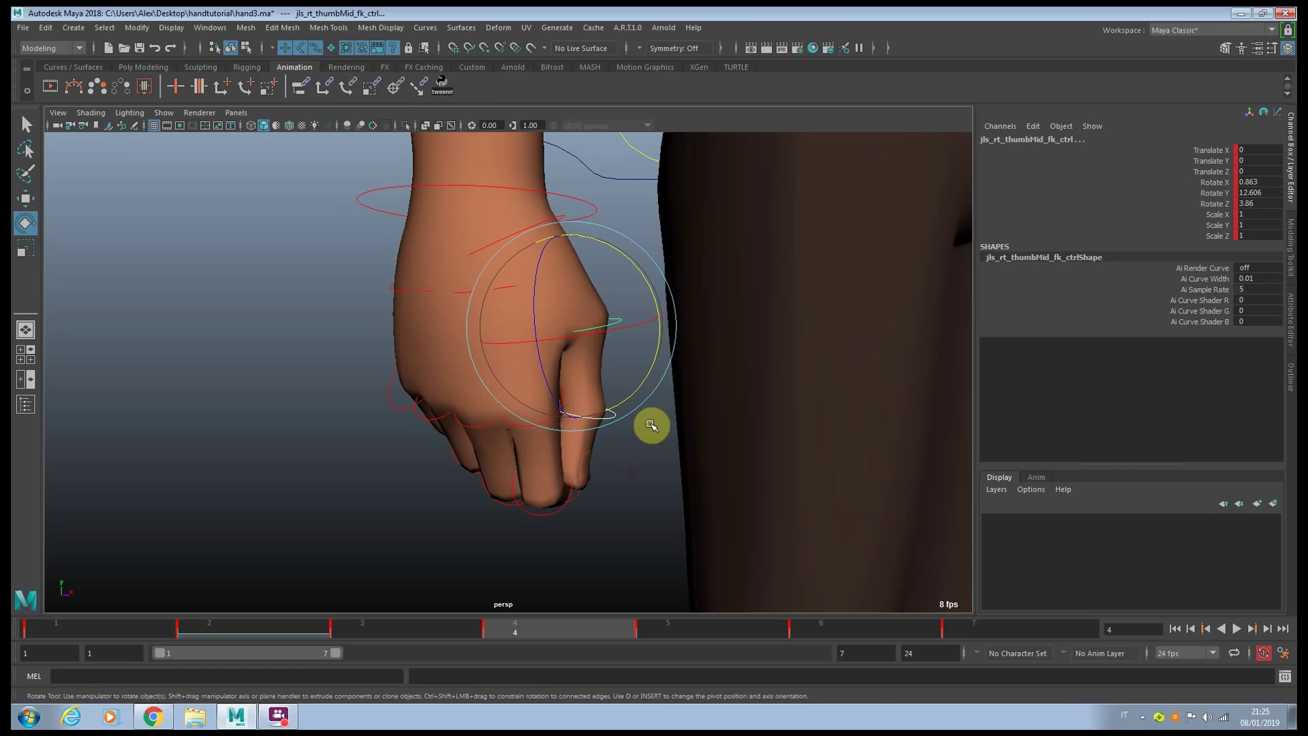
{"action": "left_click_drag", "start_coordinate": [653, 427], "coordinate": [607, 482], "text": "alt"}
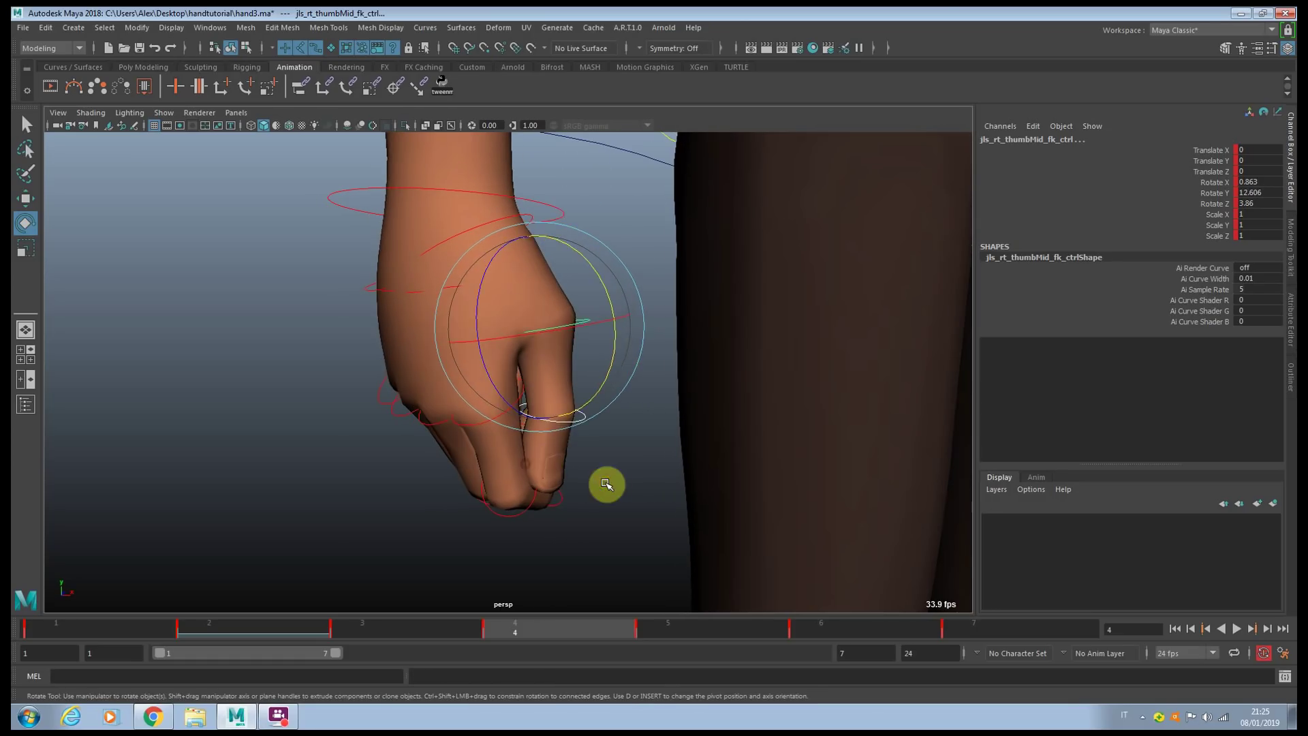
{"action": "left_click", "coordinate": [609, 482]}
{"action": "left_click", "coordinate": [582, 433]}
{"action": "left_click_drag", "start_coordinate": [586, 435], "coordinate": [670, 359], "text": "alt"}
{"action": "key", "text": "q"}
{"action": "left_click", "coordinate": [632, 321]}
{"action": "key", "text": "e"}
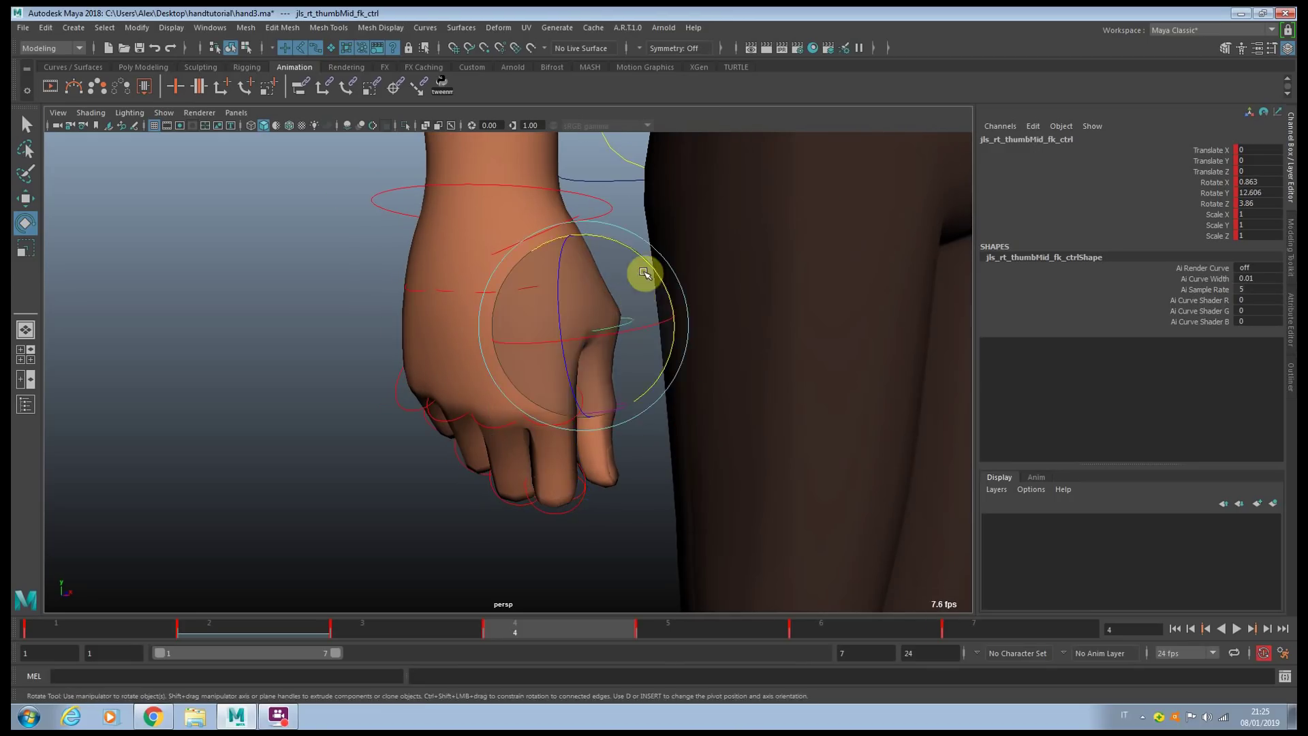
{"action": "left_click_drag", "start_coordinate": [648, 273], "coordinate": [496, 258], "text": "alt"}
Step: Refine the right thumb's base control rotation to about 24.6, 11.5, 11.0
{"action": "left_click", "coordinate": [466, 248]}
{"action": "left_click", "coordinate": [470, 252]}
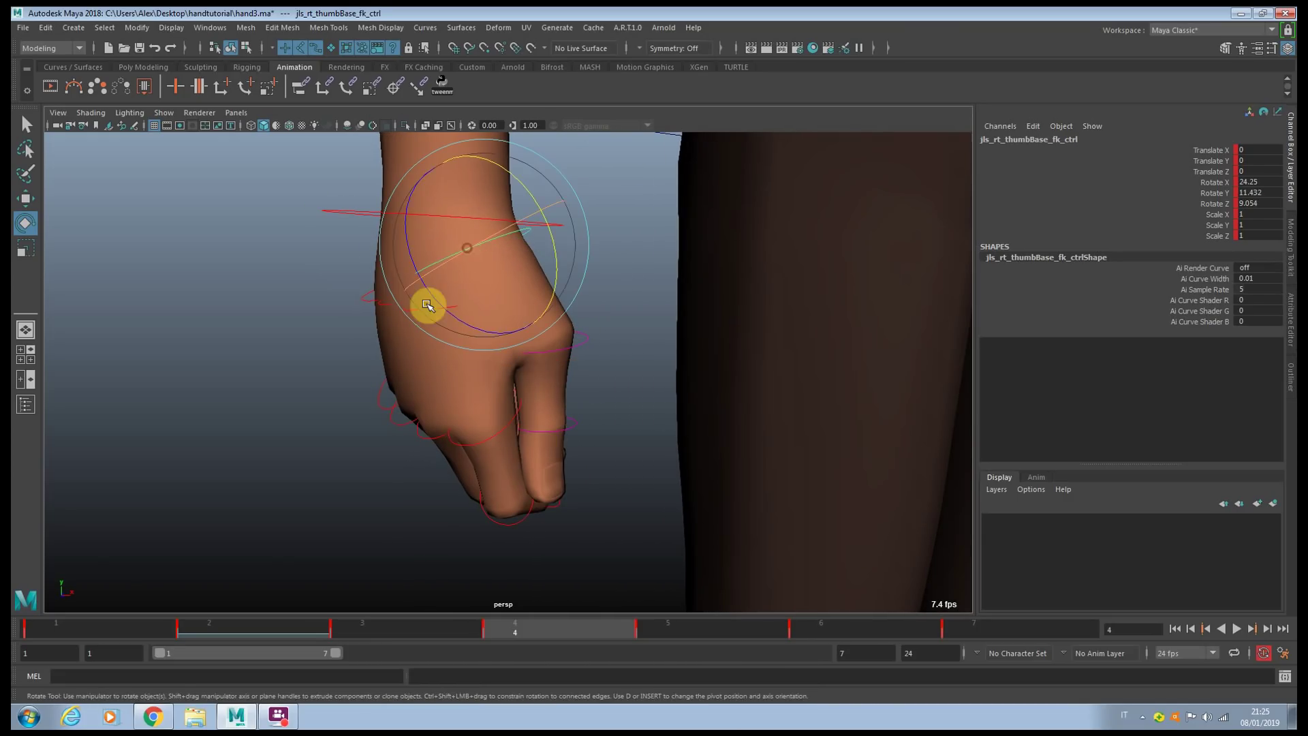
{"action": "left_click_drag", "start_coordinate": [428, 292], "coordinate": [484, 298]}
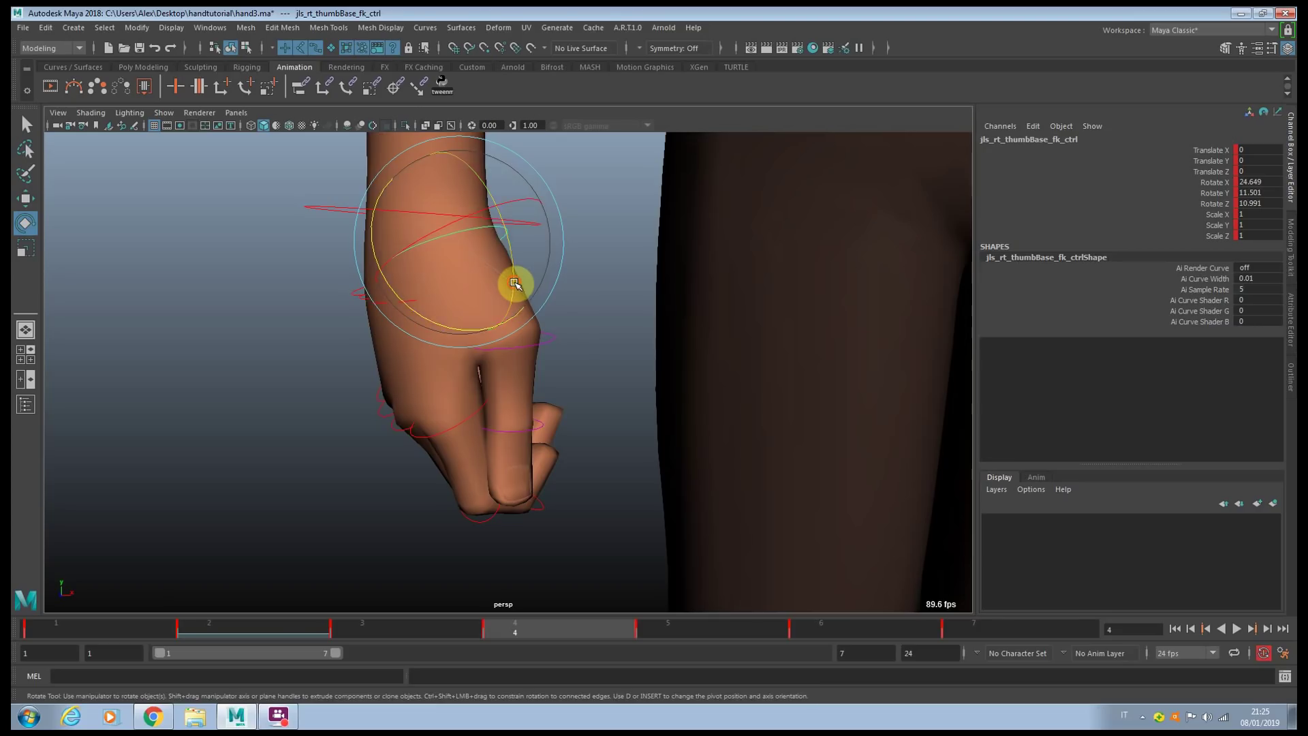
Step: Shift the right thumb's middle control to about -0.32 in Translate Y and rotate it to about 0, 17.8, 1.2
{"action": "key", "text": "w"}
{"action": "left_click", "coordinate": [541, 342]}
{"action": "left_click", "coordinate": [543, 349]}
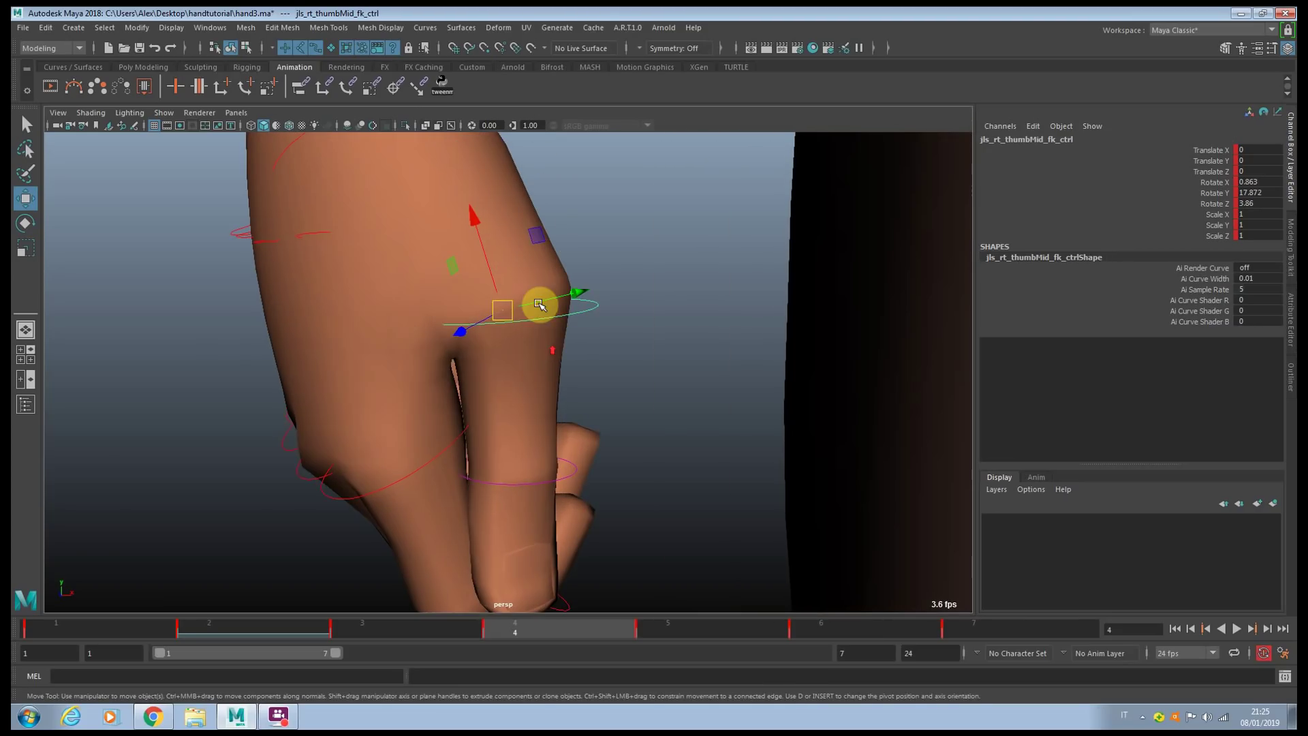
{"action": "left_click_drag", "start_coordinate": [541, 303], "coordinate": [529, 300]}
{"action": "key", "text": "q"}
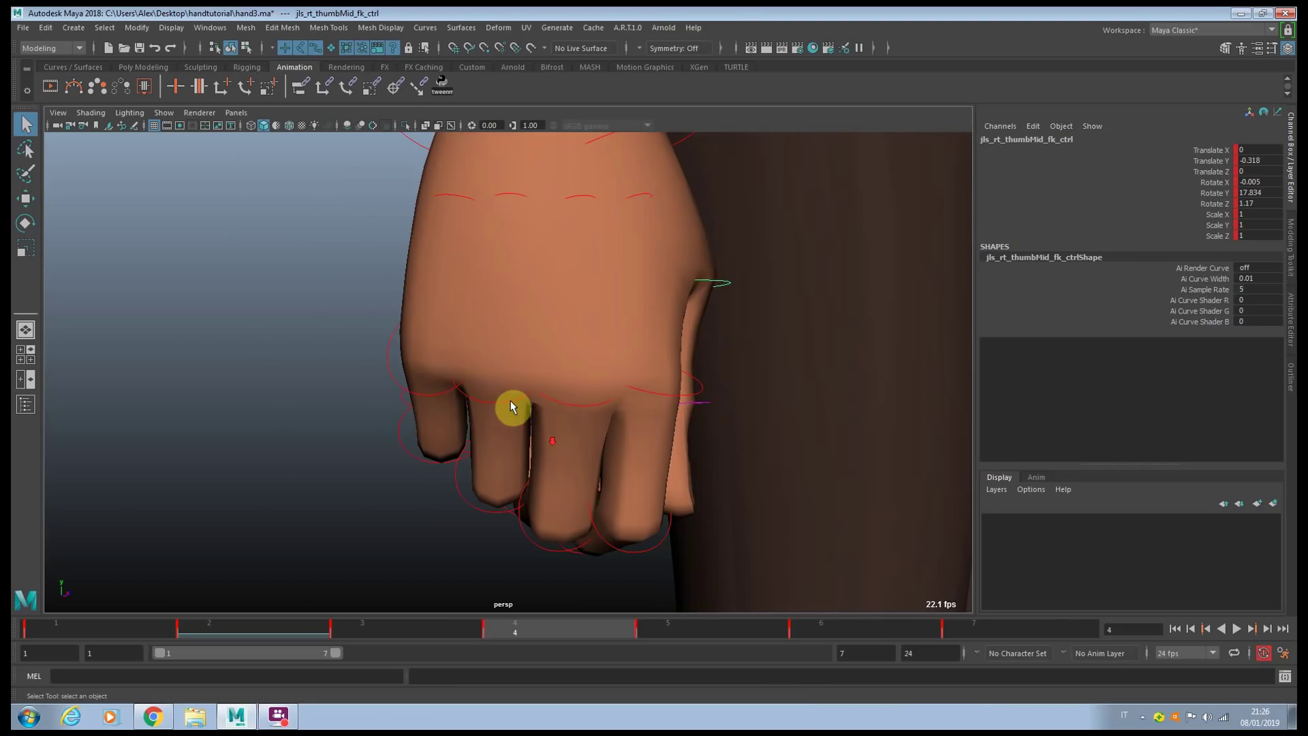
Step: Shift the right ring finger's base control to about 0.25 and the pinky's base control to about 0.24 in Translate Y
{"action": "left_click", "coordinate": [513, 407]}
{"action": "key", "text": "w"}
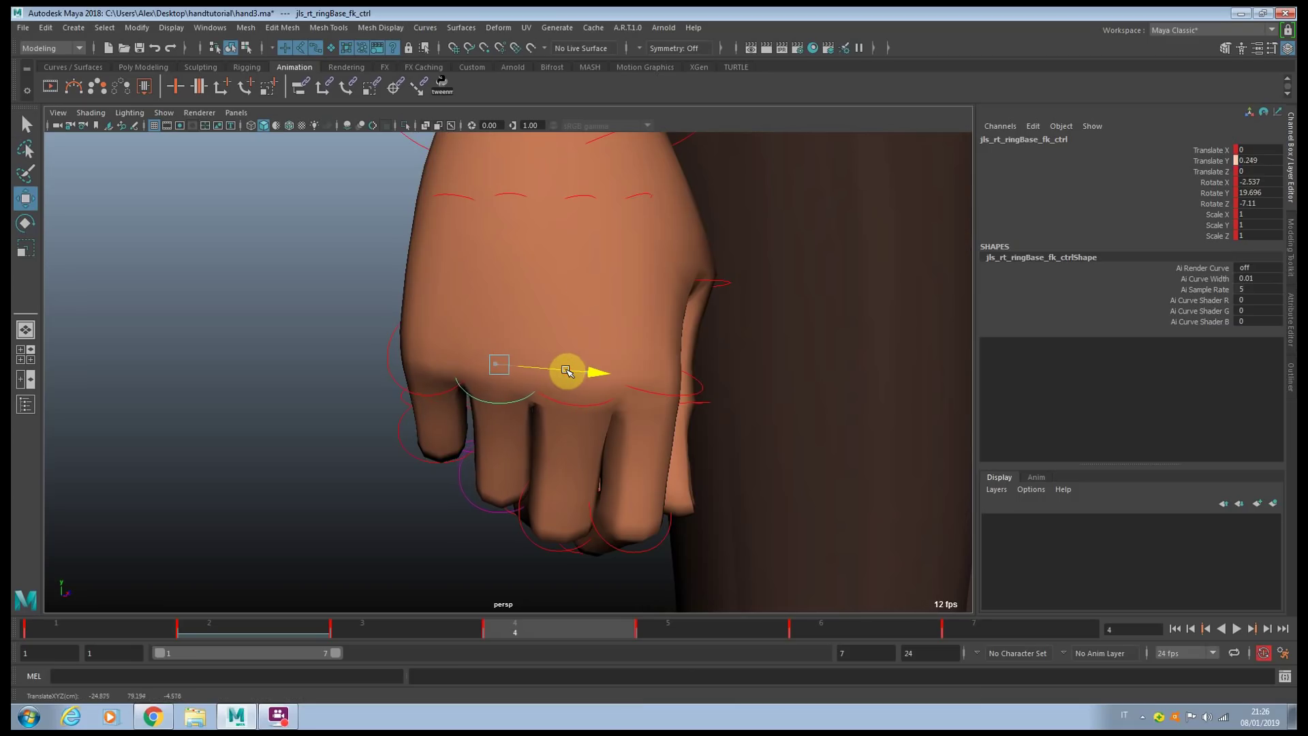
{"action": "left_click", "coordinate": [466, 390]}
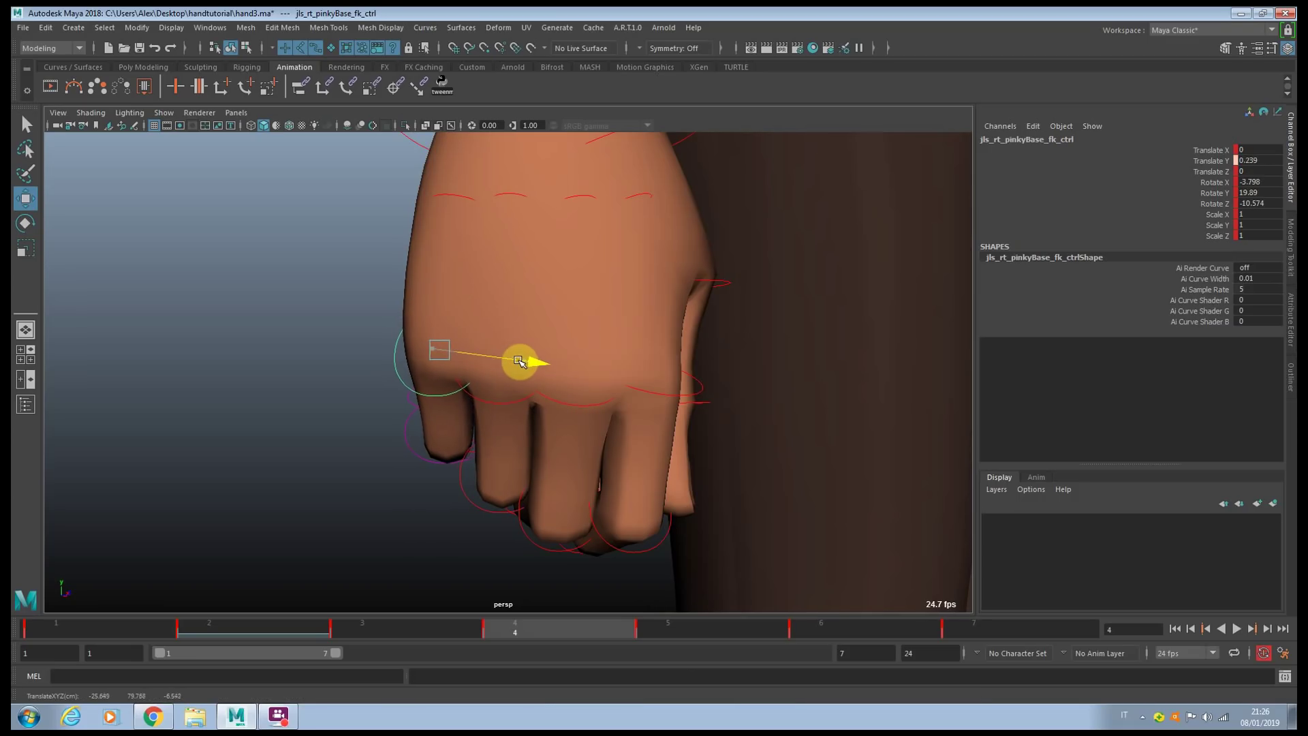
{"action": "left_click", "coordinate": [476, 204]}
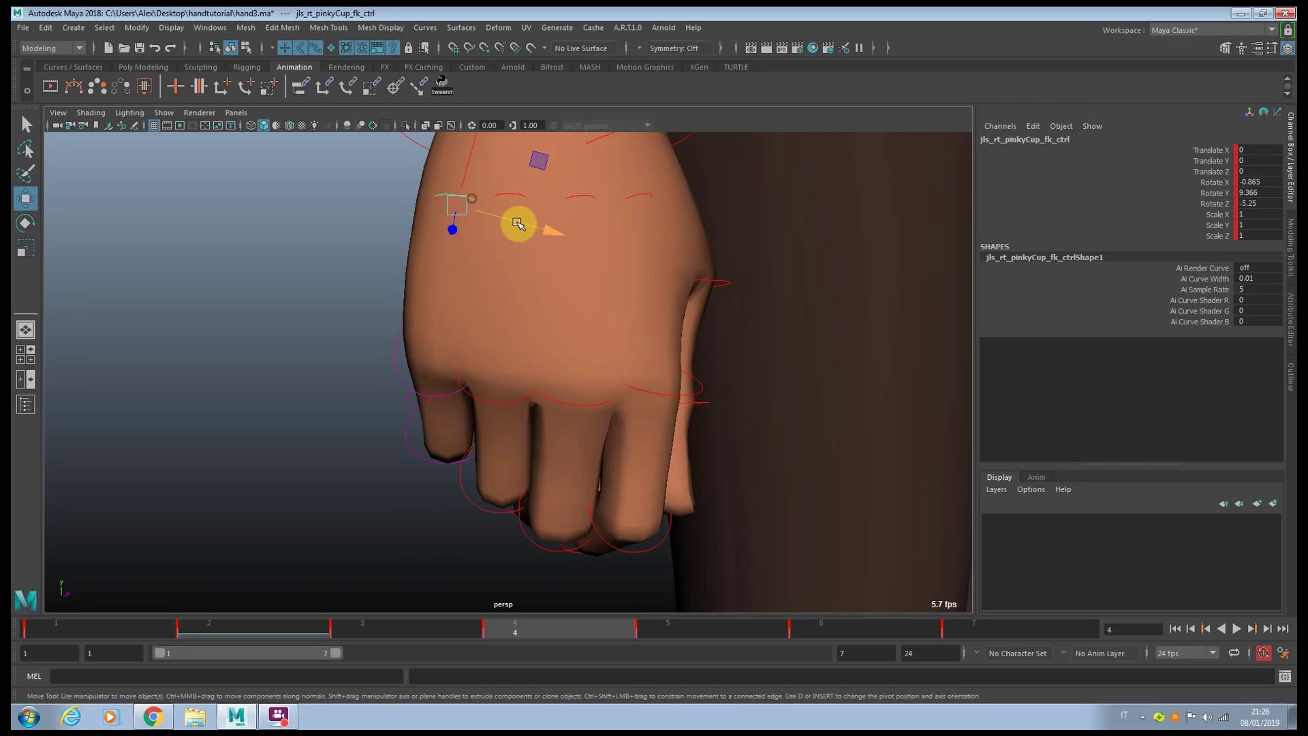
{"action": "scroll", "coordinate": [525, 225], "scroll_direction": "down", "scroll_amount": 3}
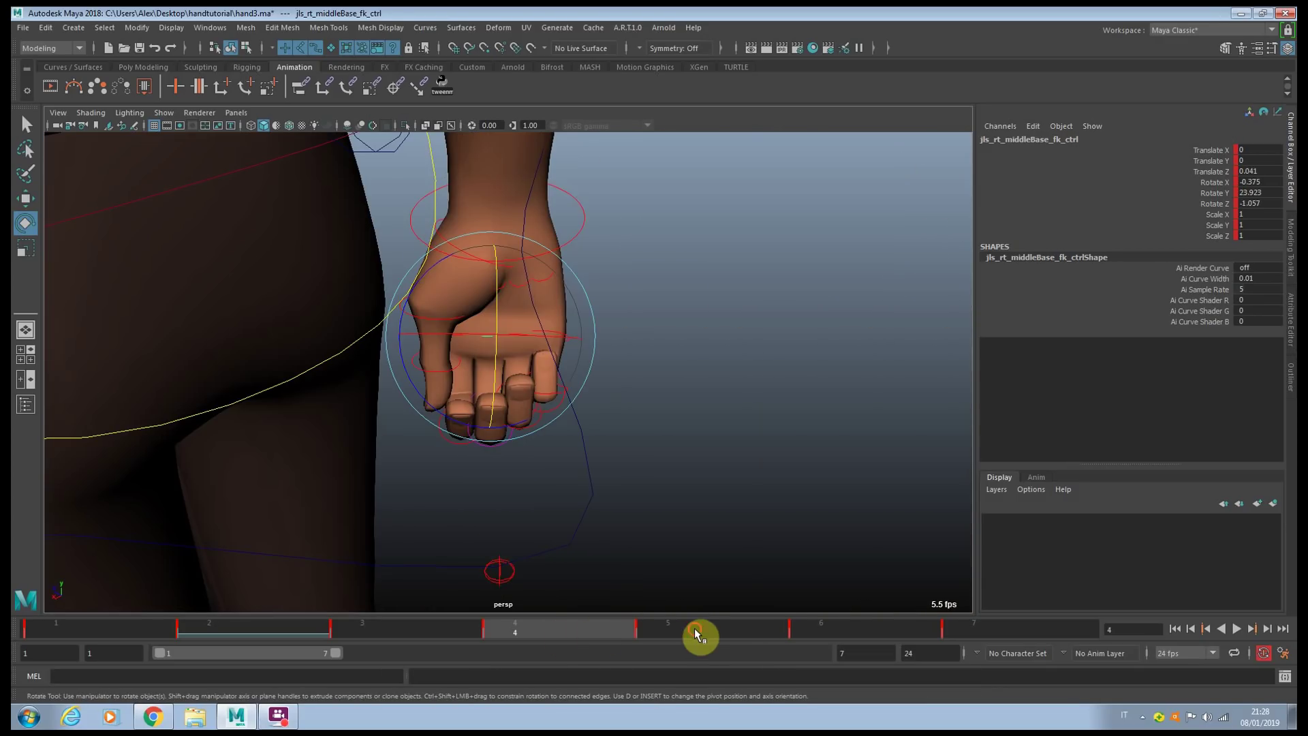
Step: At frame 5, curl the right middle finger's middle and tip controls further inward together
{"action": "left_click", "coordinate": [695, 631]}
{"action": "left_click_drag", "start_coordinate": [689, 526], "coordinate": [590, 475], "text": "alt"}
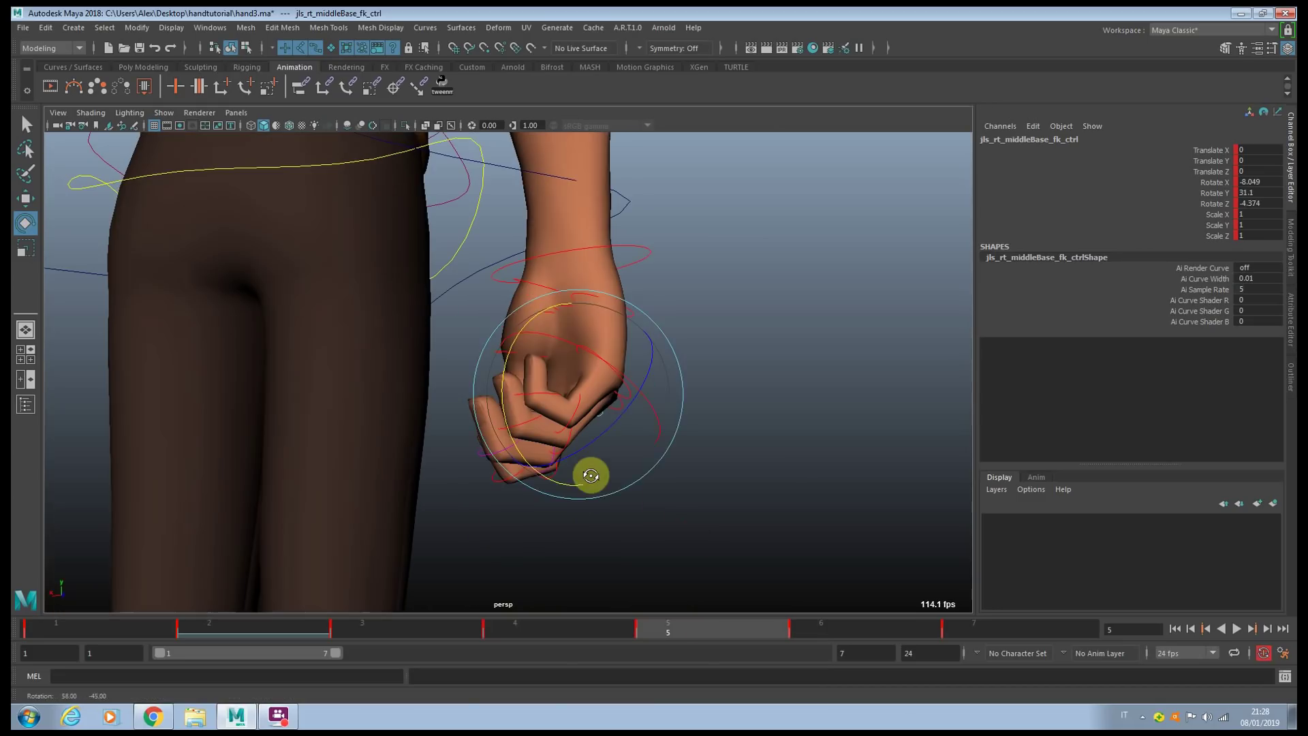
{"action": "left_click", "coordinate": [494, 464]}
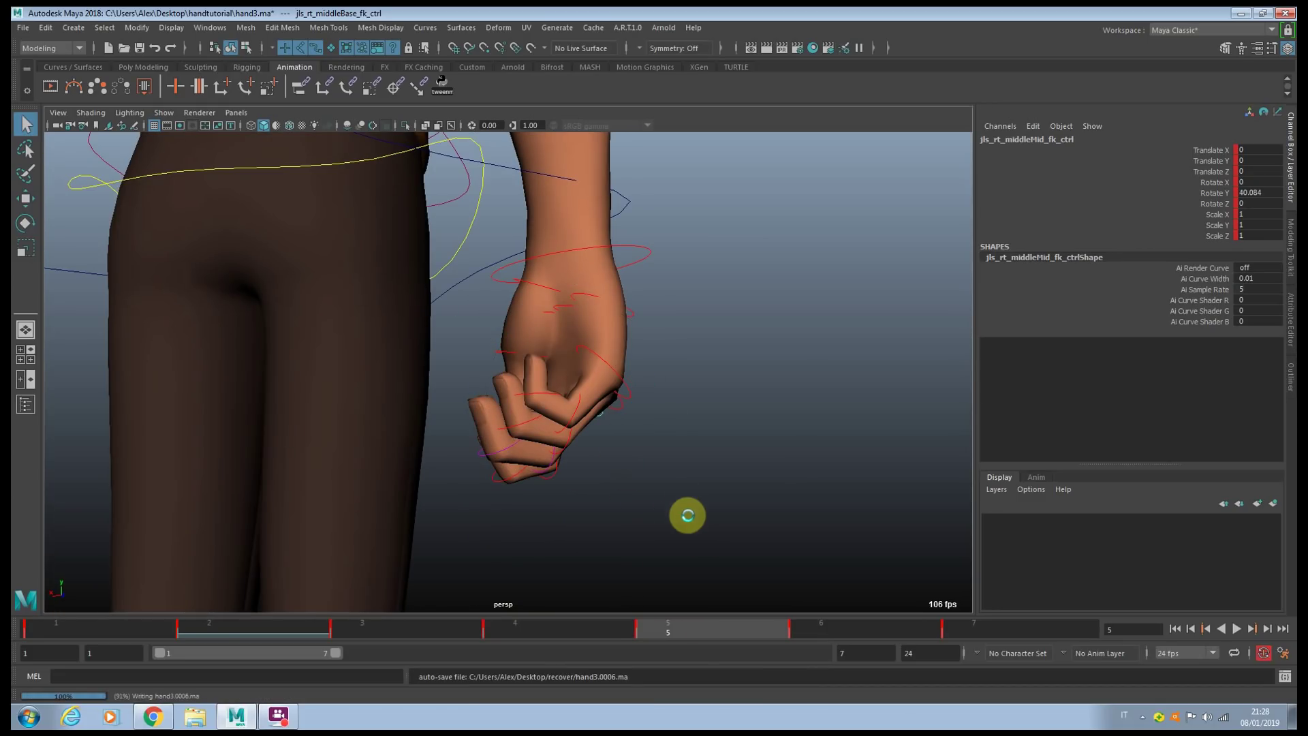
{"action": "left_click", "coordinate": [505, 458]}
{"action": "key", "text": "e"}
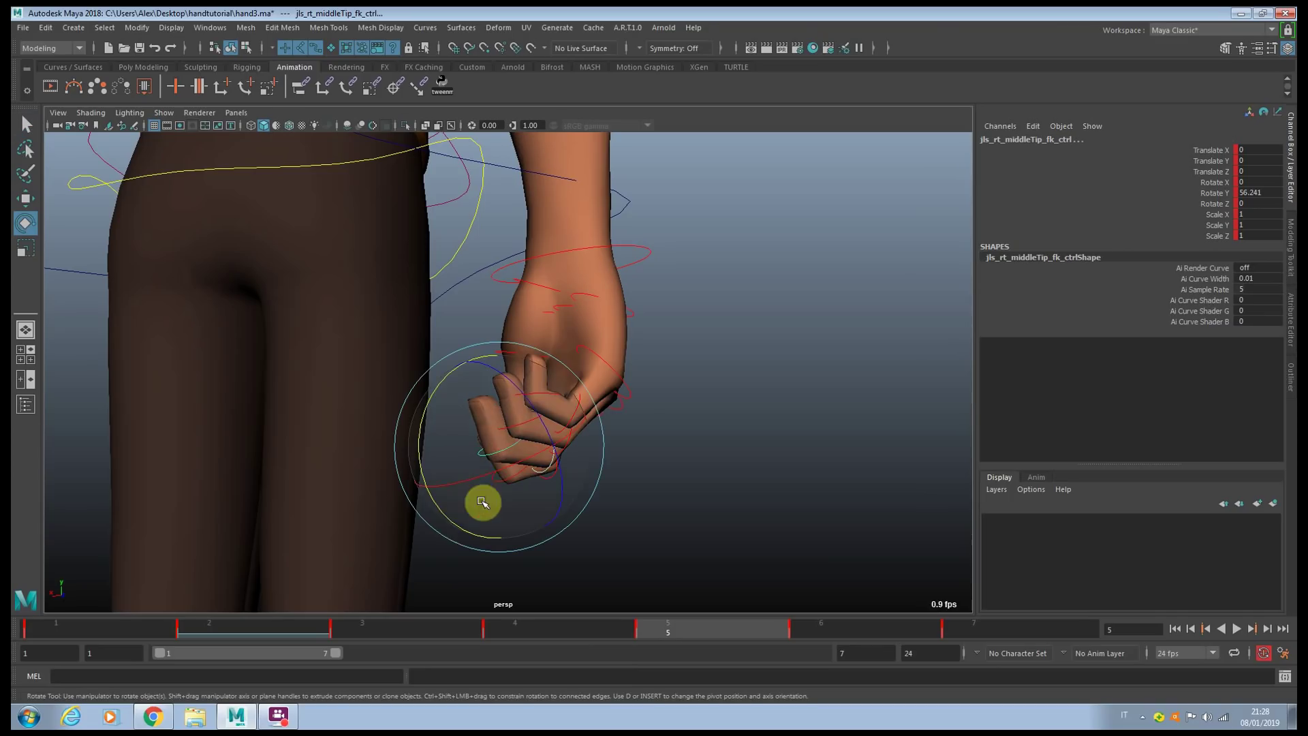
{"action": "left_click_drag", "start_coordinate": [482, 503], "coordinate": [447, 517]}
Step: Curl the right ring finger's middle and tip controls together, bringing the tip to about 63.3 in Rotate Y
{"action": "key", "text": "q"}
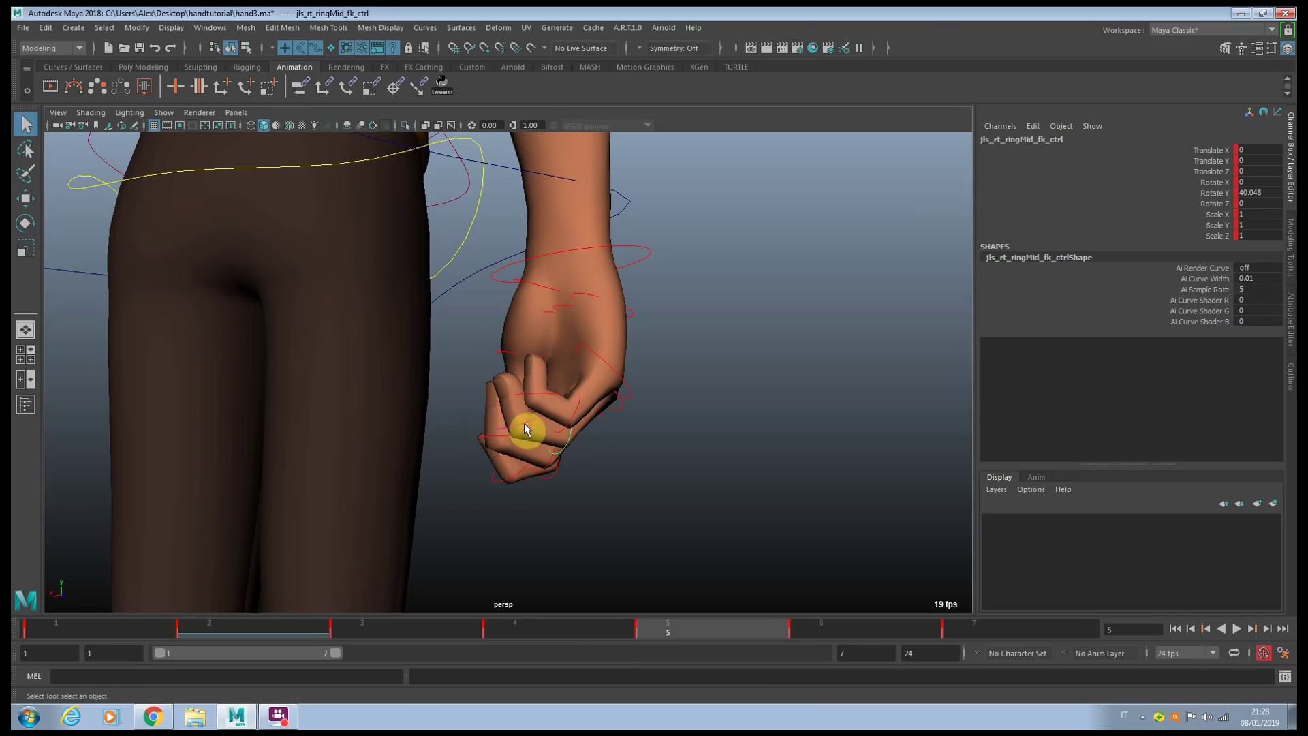
{"action": "left_click", "coordinate": [505, 437]}
{"action": "key", "text": "e"}
{"action": "left_click_drag", "start_coordinate": [455, 477], "coordinate": [453, 461]}
Step: Curl the right pinky's middle and tip controls inward together at frame 5
{"action": "key", "text": "q"}
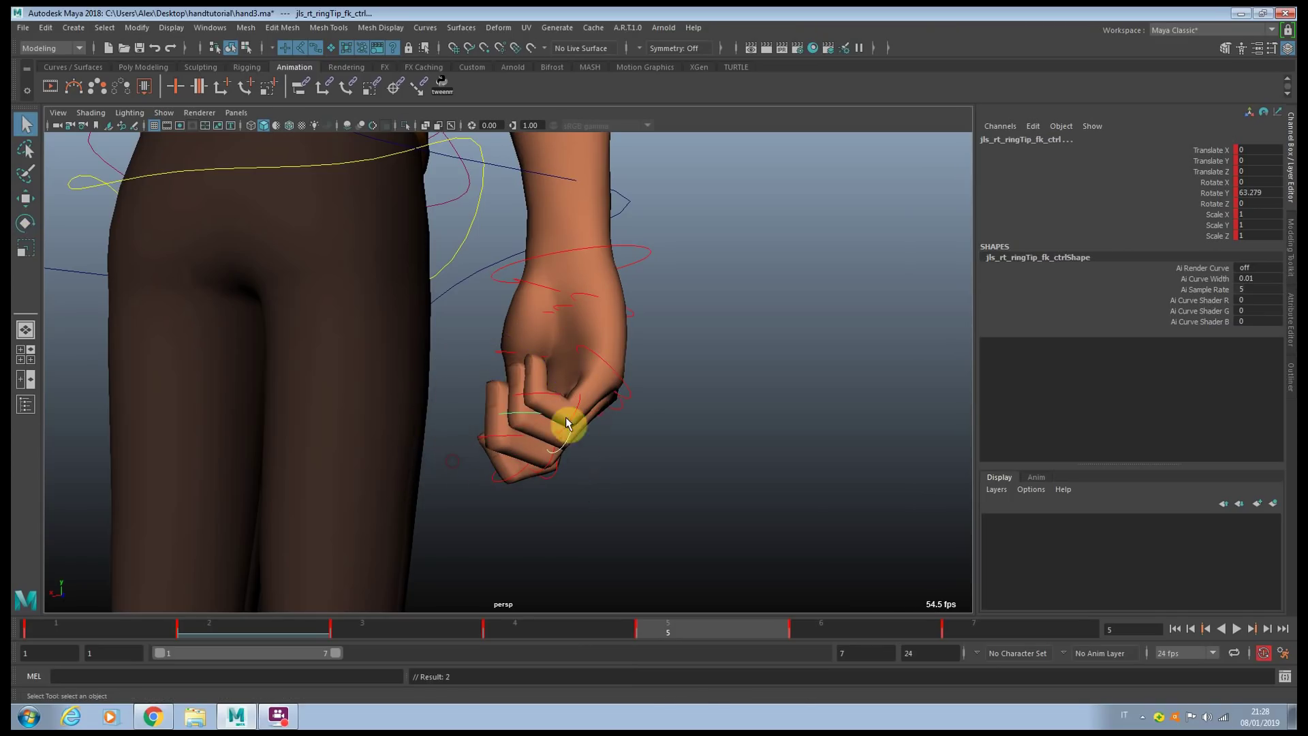
{"action": "key", "text": "e"}
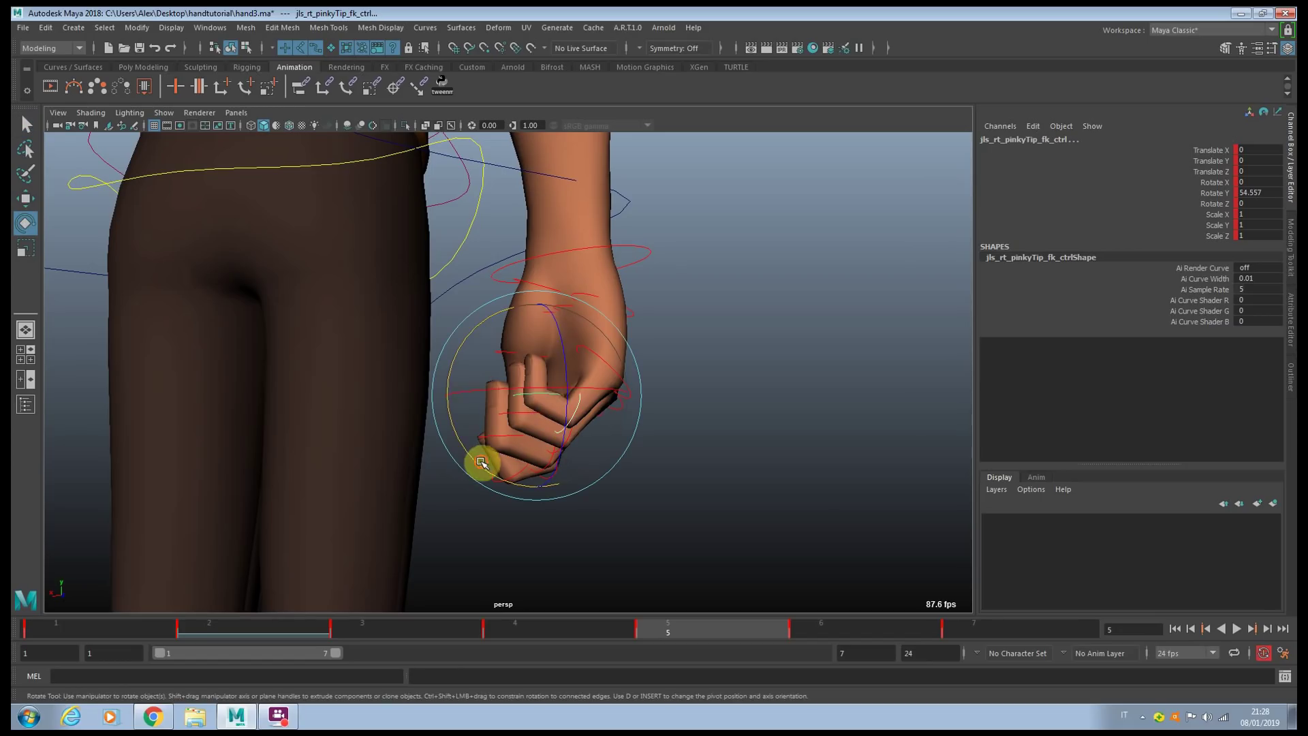
{"action": "left_click_drag", "start_coordinate": [483, 464], "coordinate": [652, 457]}
{"action": "left_click", "coordinate": [652, 458]}
Step: Rotate the right middle finger's middle control to about -3.6, 51.4, 4.5 and the ring finger's to about -2.6, 50.4, 10.3
{"action": "left_click", "coordinate": [547, 451]}
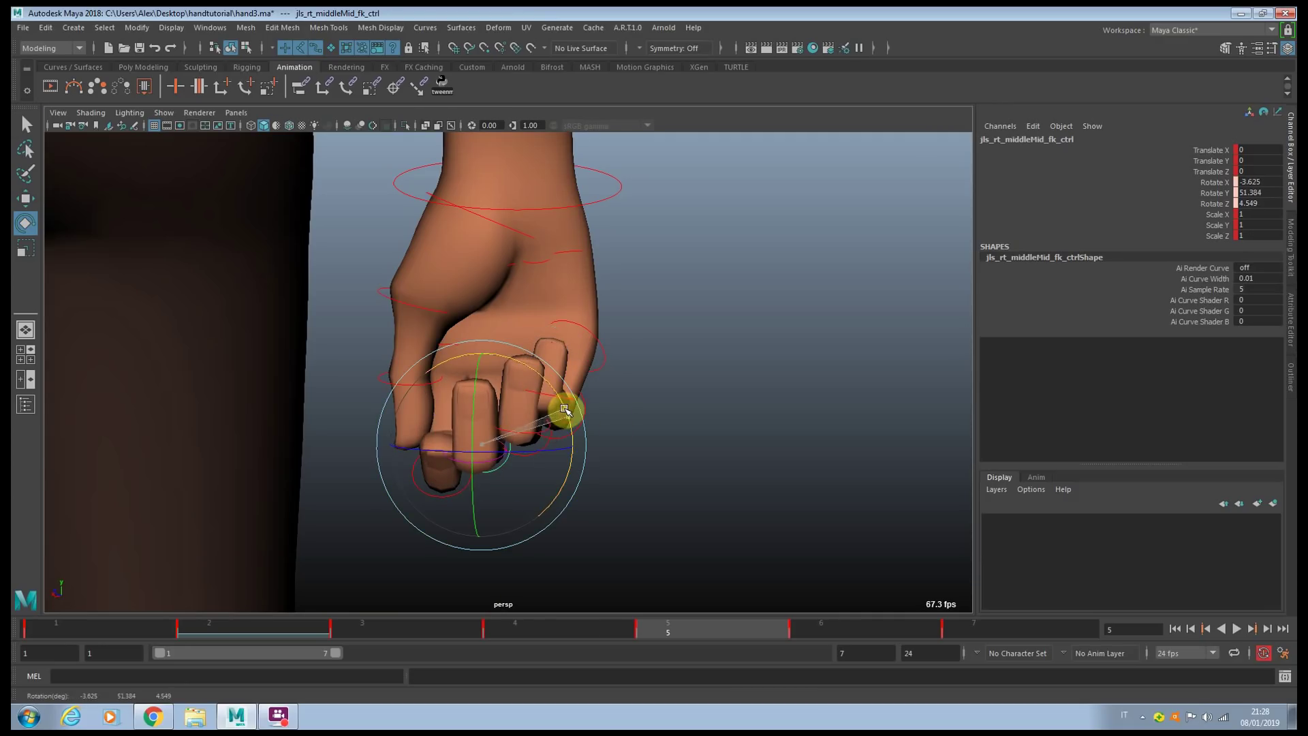
{"action": "left_click", "coordinate": [546, 450]}
{"action": "left_click_drag", "start_coordinate": [573, 403], "coordinate": [591, 371]}
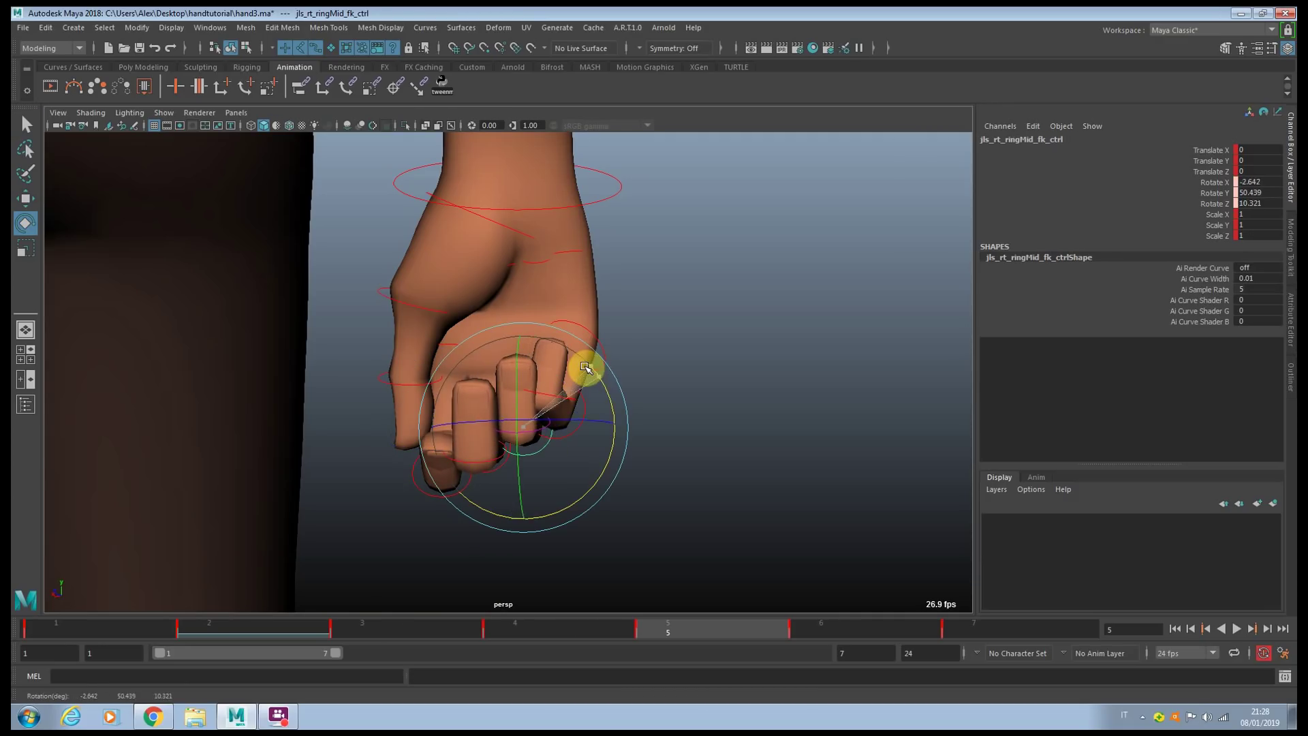
Step: Align the right pinky with the neighbouring curled fingers by adjusting its middle and base controls
{"action": "key", "text": "q"}
{"action": "left_click", "coordinate": [579, 422]}
{"action": "key", "text": "e"}
{"action": "left_click_drag", "start_coordinate": [597, 425], "coordinate": [663, 447]}
{"action": "key", "text": "q"}
{"action": "left_click", "coordinate": [599, 364]}
{"action": "key", "text": "e"}
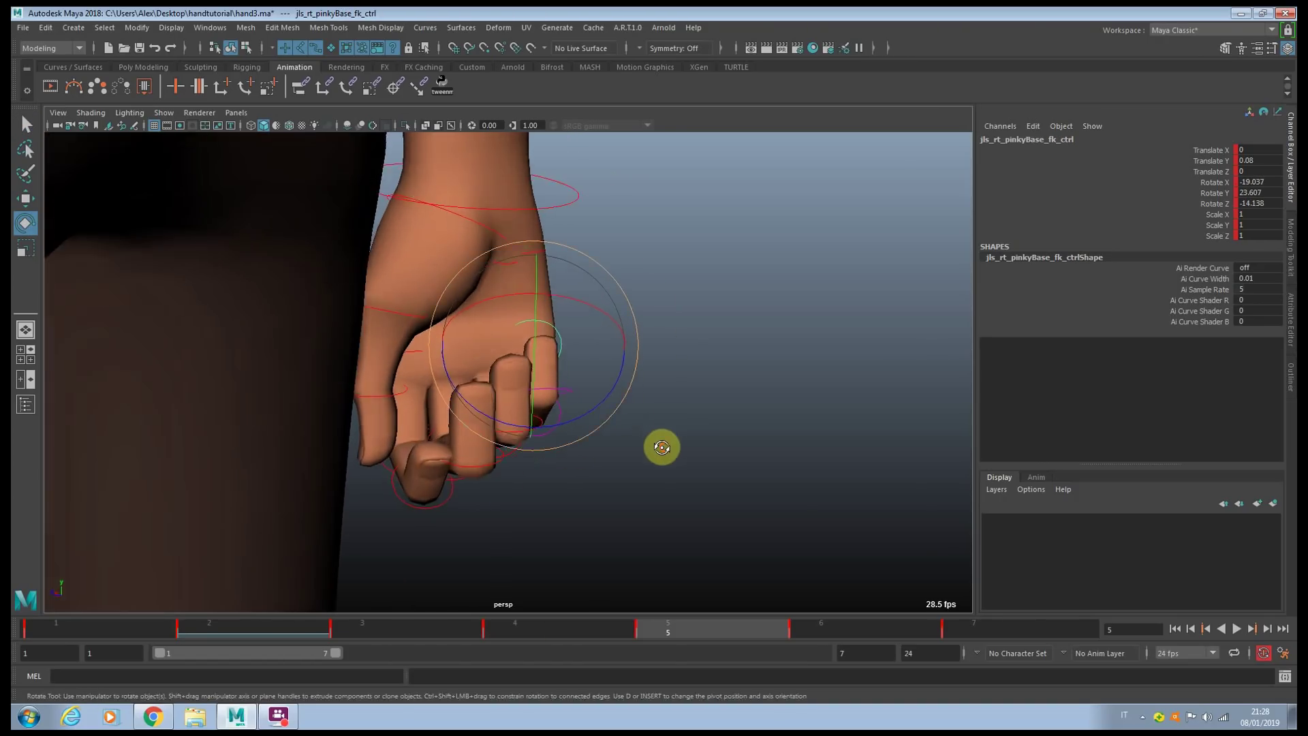
Step: Curl the right index finger's middle and tip controls together to about 53.7 in Rotate Y
{"action": "key", "text": "q"}
{"action": "key", "text": "e"}
{"action": "left_click_drag", "start_coordinate": [459, 456], "coordinate": [432, 441]}
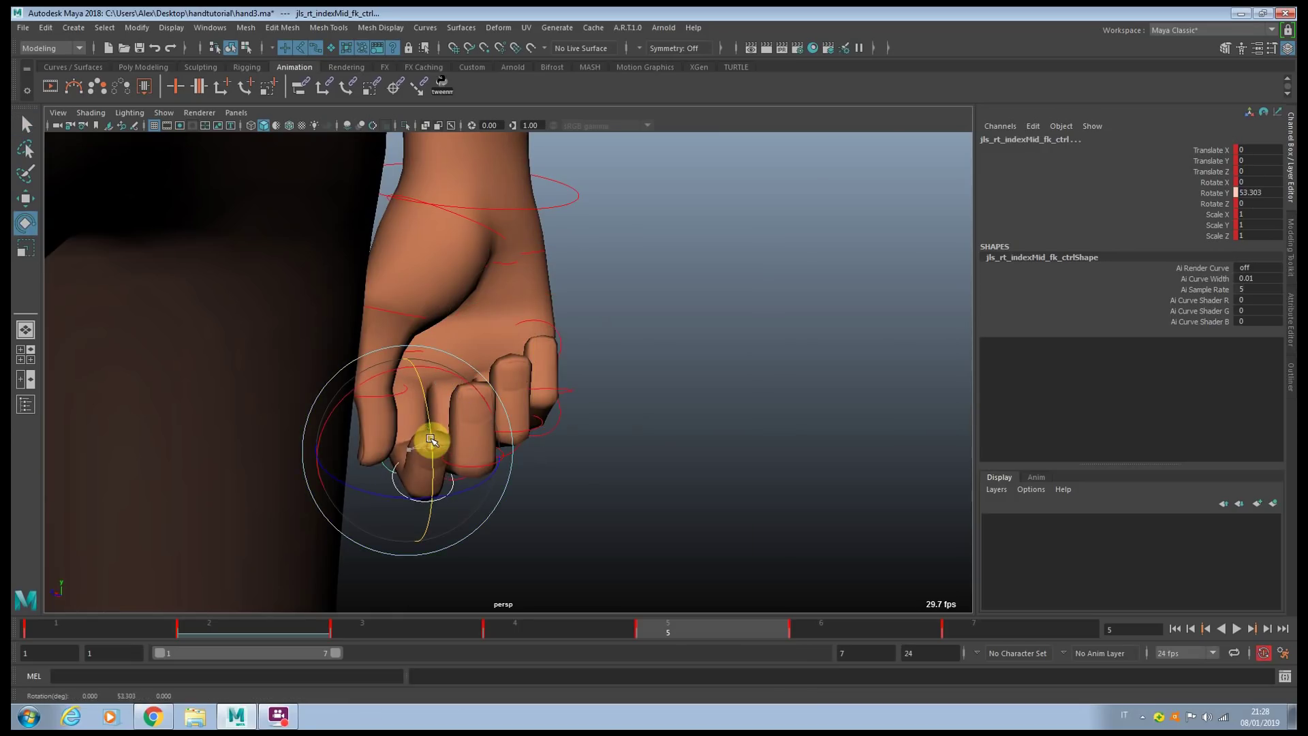
{"action": "left_click_drag", "start_coordinate": [340, 293], "coordinate": [355, 302], "text": "alt"}
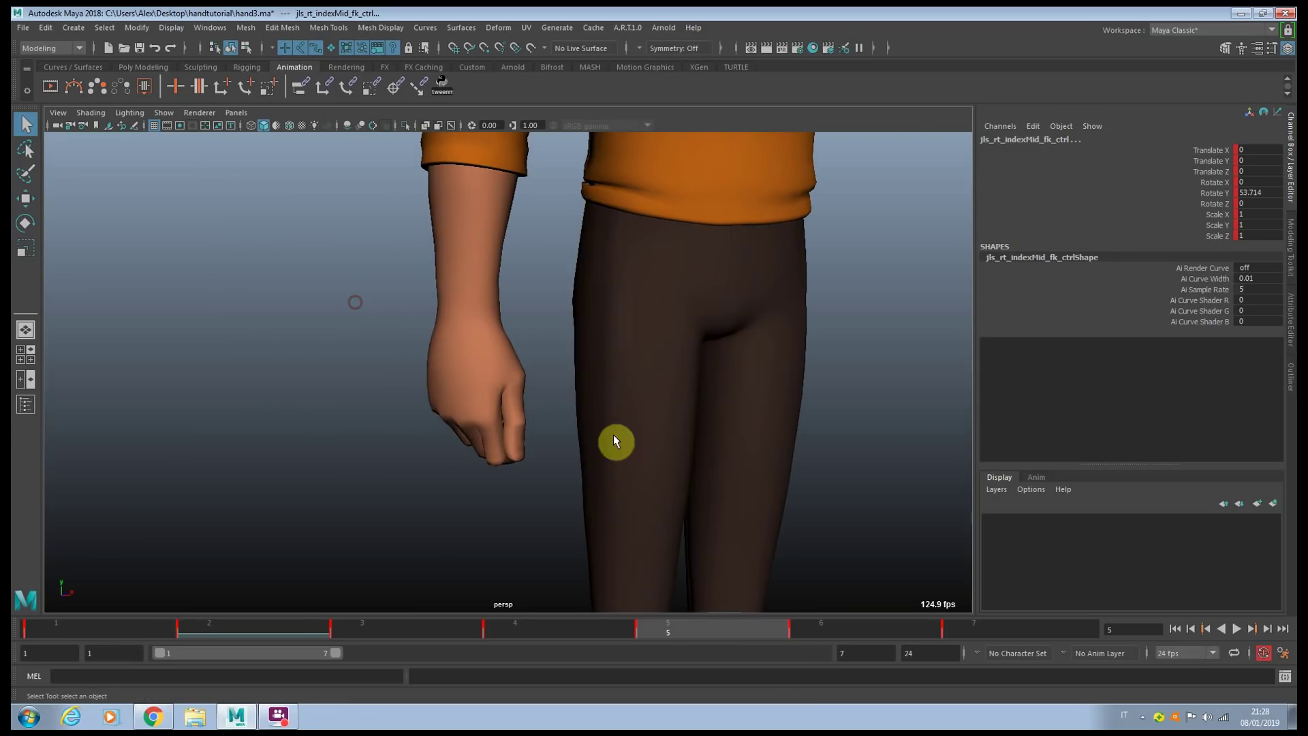
Step: Compare the hand poses at frames 3 and 5 and turn the NURBS curves display back on
{"action": "left_click_drag", "start_coordinate": [615, 441], "coordinate": [627, 399], "text": "alt"}
{"action": "left_click", "coordinate": [390, 620]}
{"action": "left_click_drag", "start_coordinate": [459, 572], "coordinate": [532, 501], "text": "alt"}
{"action": "left_click", "coordinate": [681, 634]}
{"action": "left_click", "coordinate": [163, 112]}
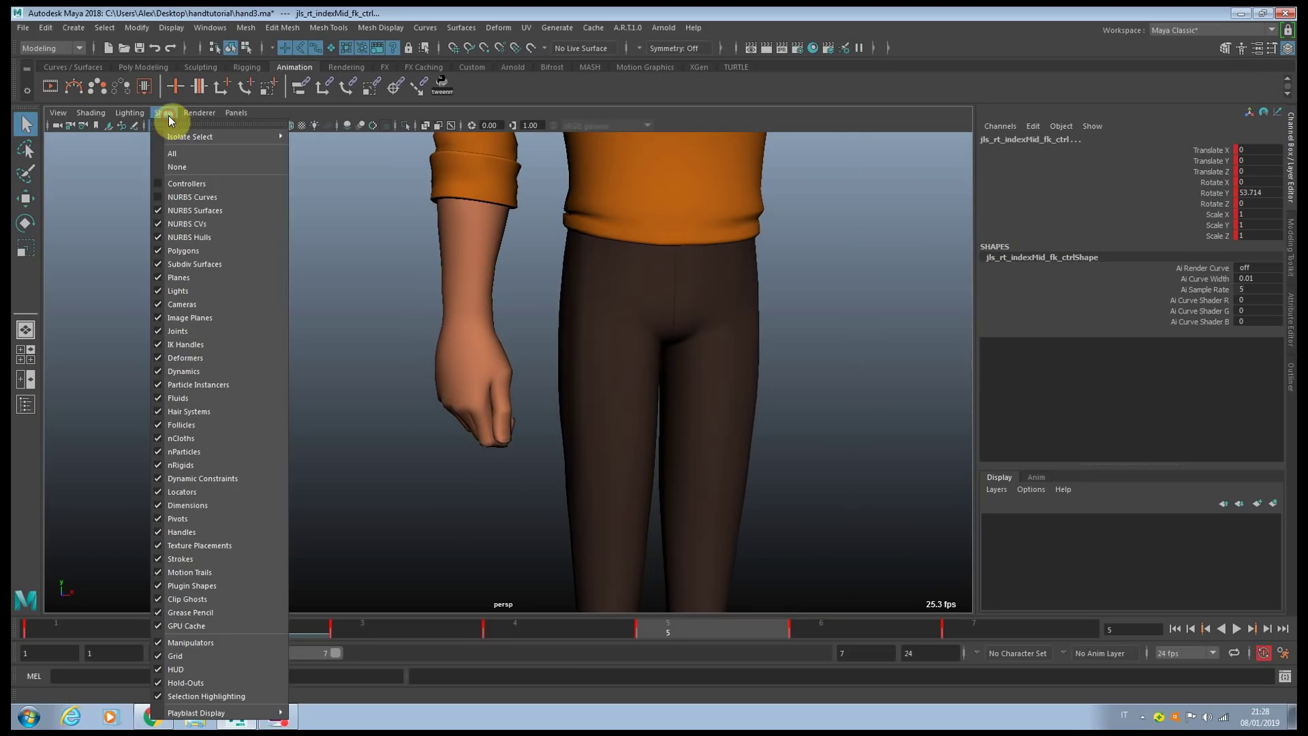
{"action": "left_click", "coordinate": [184, 203]}
Step: Select the base, middle and tip controls of the right hand's four fingers in wireframe and rotate them together at frame 5
{"action": "left_click_drag", "start_coordinate": [181, 222], "coordinate": [589, 381], "text": "alt"}
{"action": "key", "text": "4"}
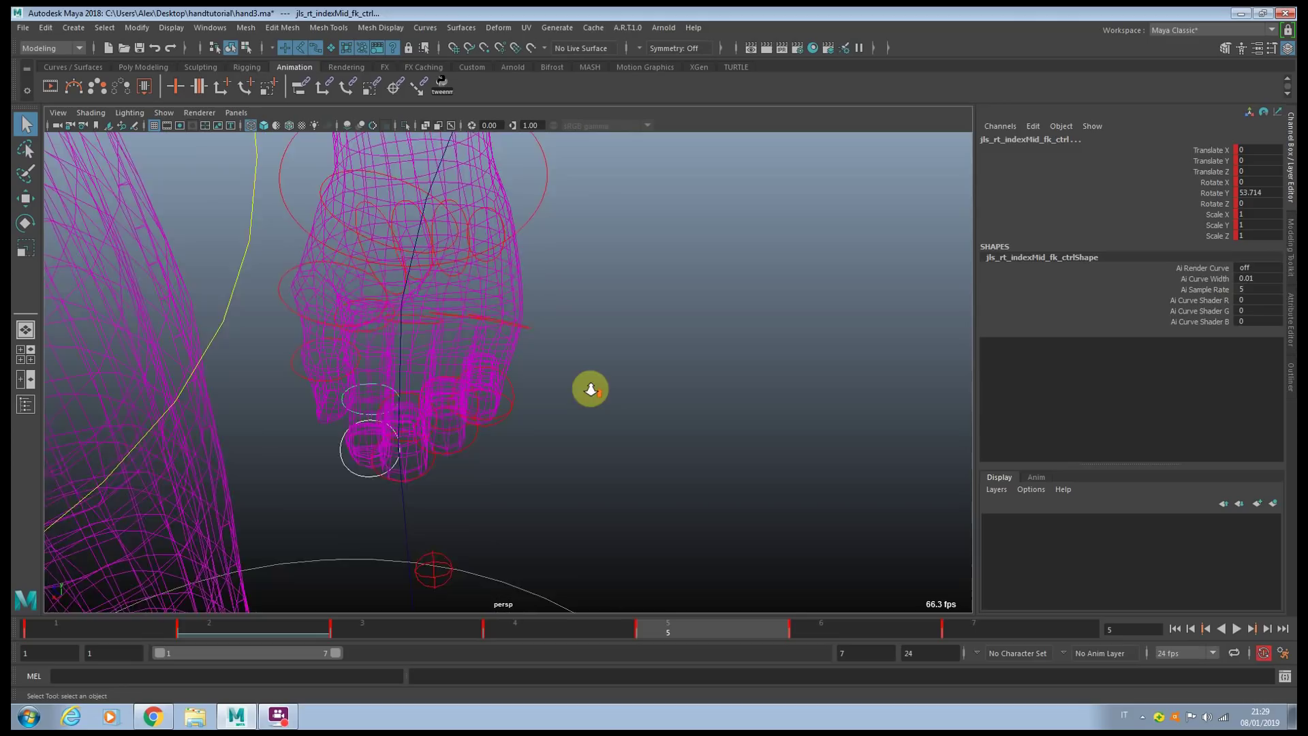
{"action": "scroll", "coordinate": [590, 373], "scroll_direction": "up", "scroll_amount": 3}
{"action": "left_click", "coordinate": [591, 372]}
{"action": "left_click_drag", "start_coordinate": [322, 321], "coordinate": [322, 319]}
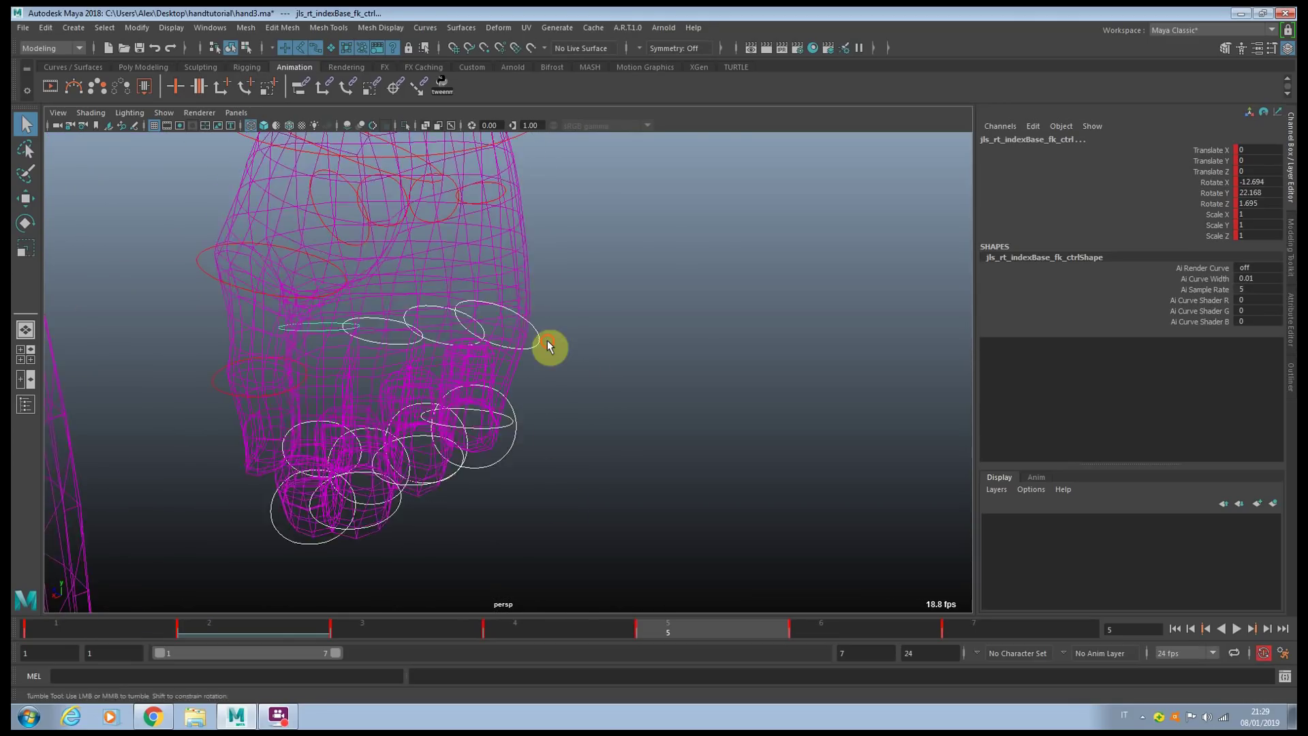
{"action": "mouse_move", "coordinate": [549, 347]}
{"action": "left_mouse_down", "text": "alt"}
{"action": "mouse_move", "coordinate": [436, 338]}
{"action": "mouse_move", "coordinate": [571, 370]}
{"action": "mouse_move", "coordinate": [435, 353]}
{"action": "left_mouse_up", "text": "alt"}
{"action": "key", "text": "5"}
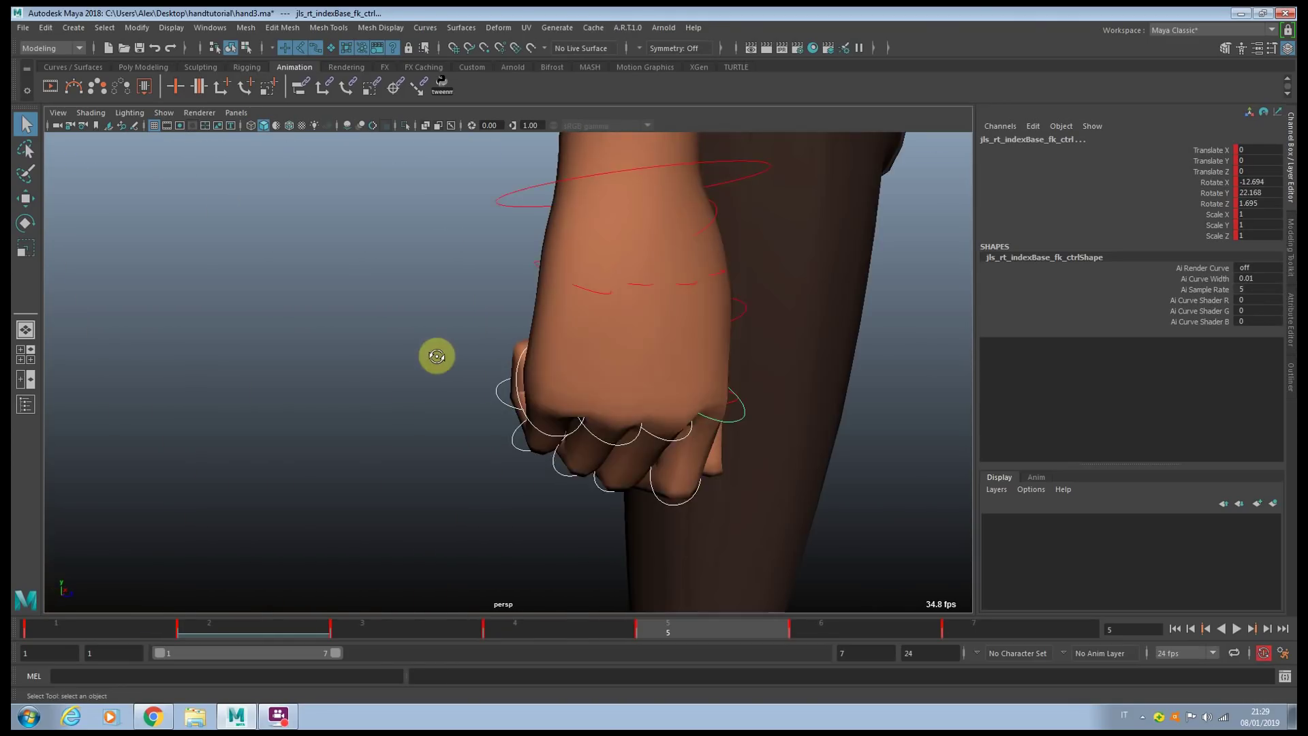
{"action": "key", "text": "e"}
{"action": "left_click_drag", "start_coordinate": [681, 327], "coordinate": [704, 394]}
{"action": "key", "text": "q"}
{"action": "key", "text": "e"}
{"action": "left_click_drag", "start_coordinate": [657, 350], "coordinate": [506, 447]}
{"action": "left_click", "coordinate": [448, 445]}
{"action": "scroll", "coordinate": [485, 440], "scroll_direction": "down", "scroll_amount": 3}
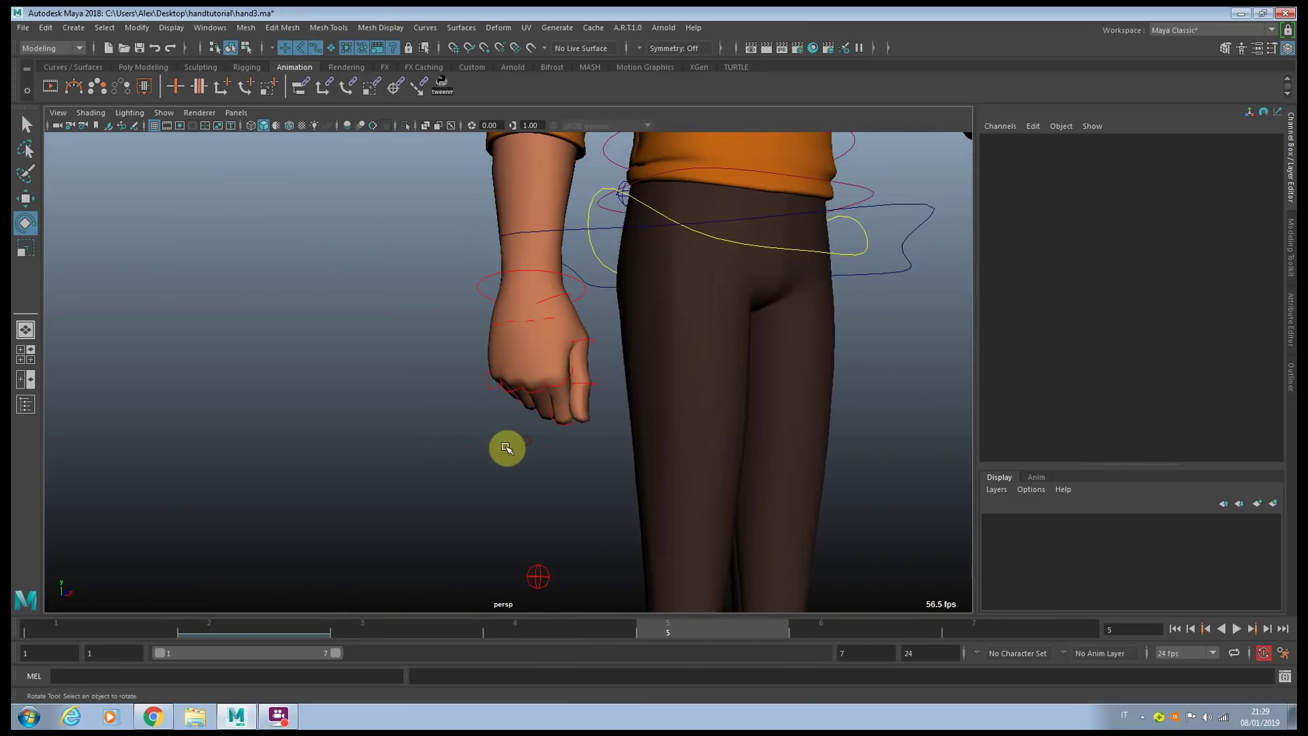
Step: Review the right hand's pose at frame 3
{"action": "left_click", "coordinate": [447, 633]}
{"action": "left_click_drag", "start_coordinate": [665, 472], "coordinate": [647, 445], "text": "alt"}
{"action": "scroll", "coordinate": [641, 436], "scroll_direction": "down", "scroll_amount": 5}
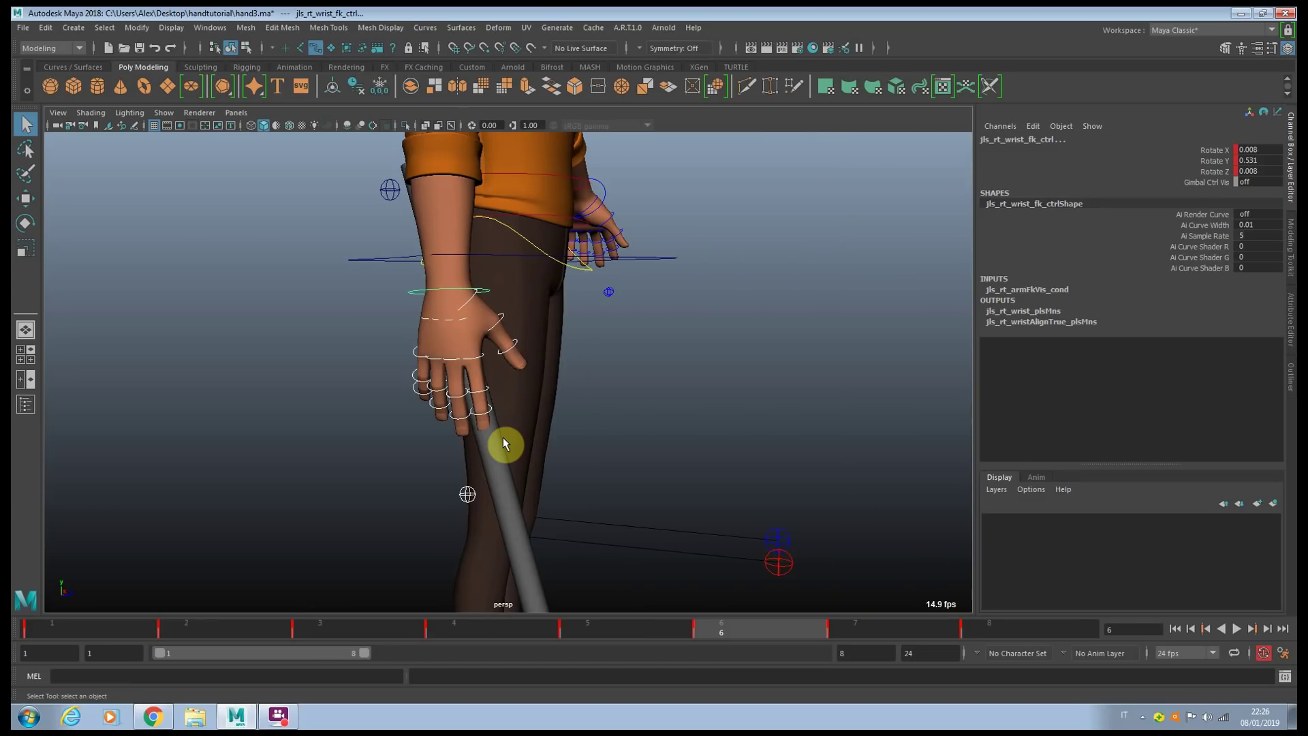
Step: Rotate the right wrist control at frame 6 to about 4.3 in Rotate Z
{"action": "left_click_drag", "start_coordinate": [503, 436], "coordinate": [488, 402], "text": "alt"}
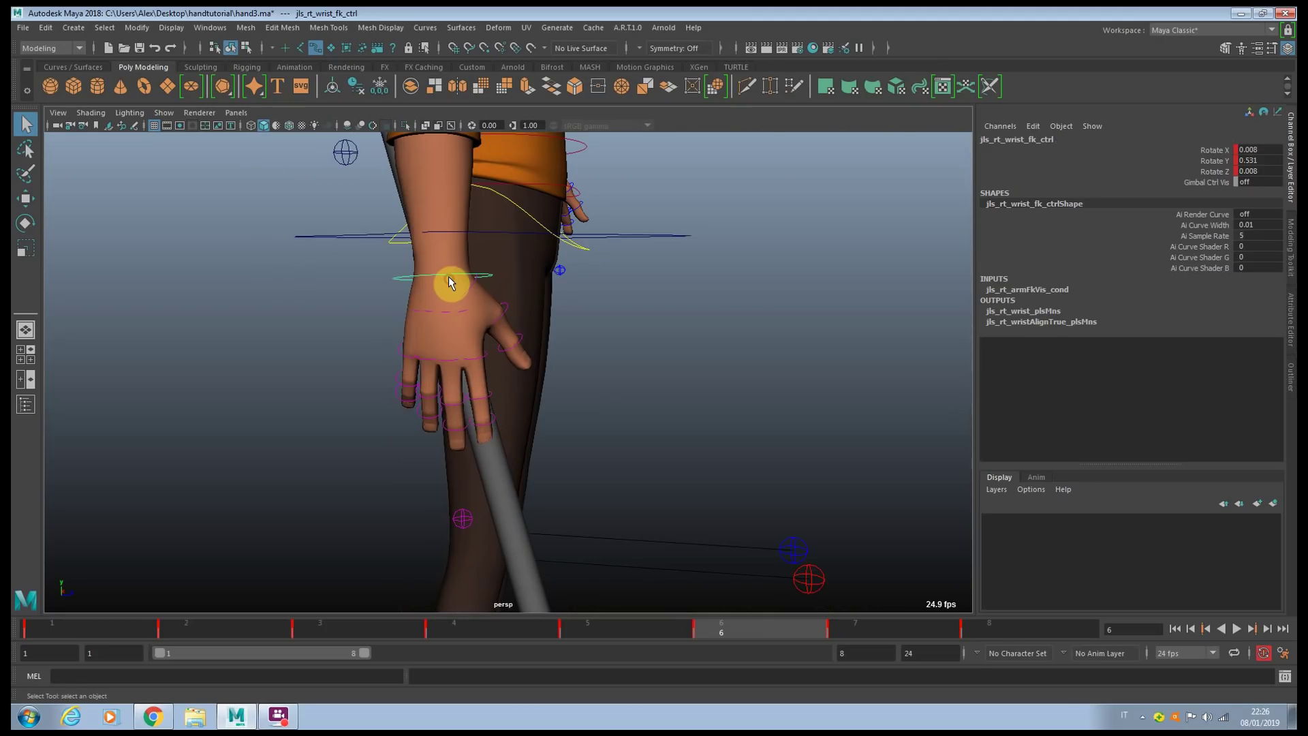
{"action": "key", "text": "e"}
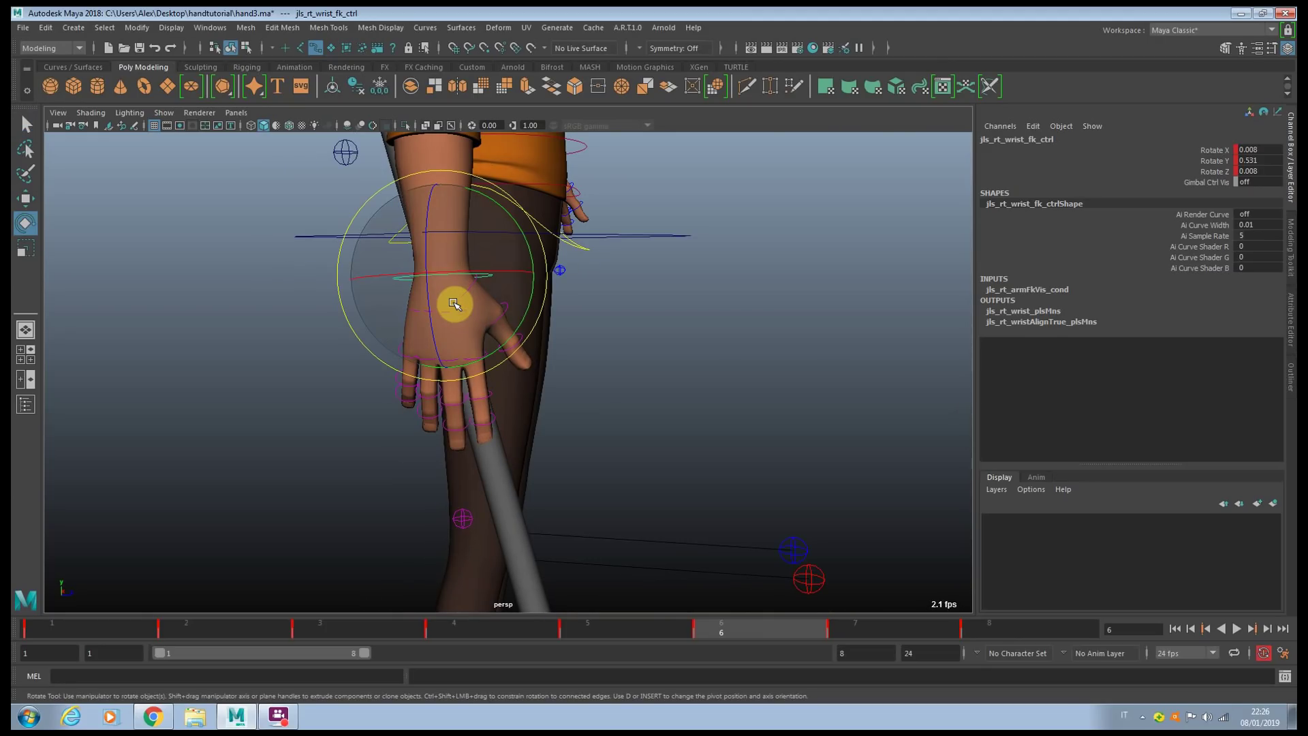
{"action": "left_click_drag", "start_coordinate": [436, 313], "coordinate": [432, 316]}
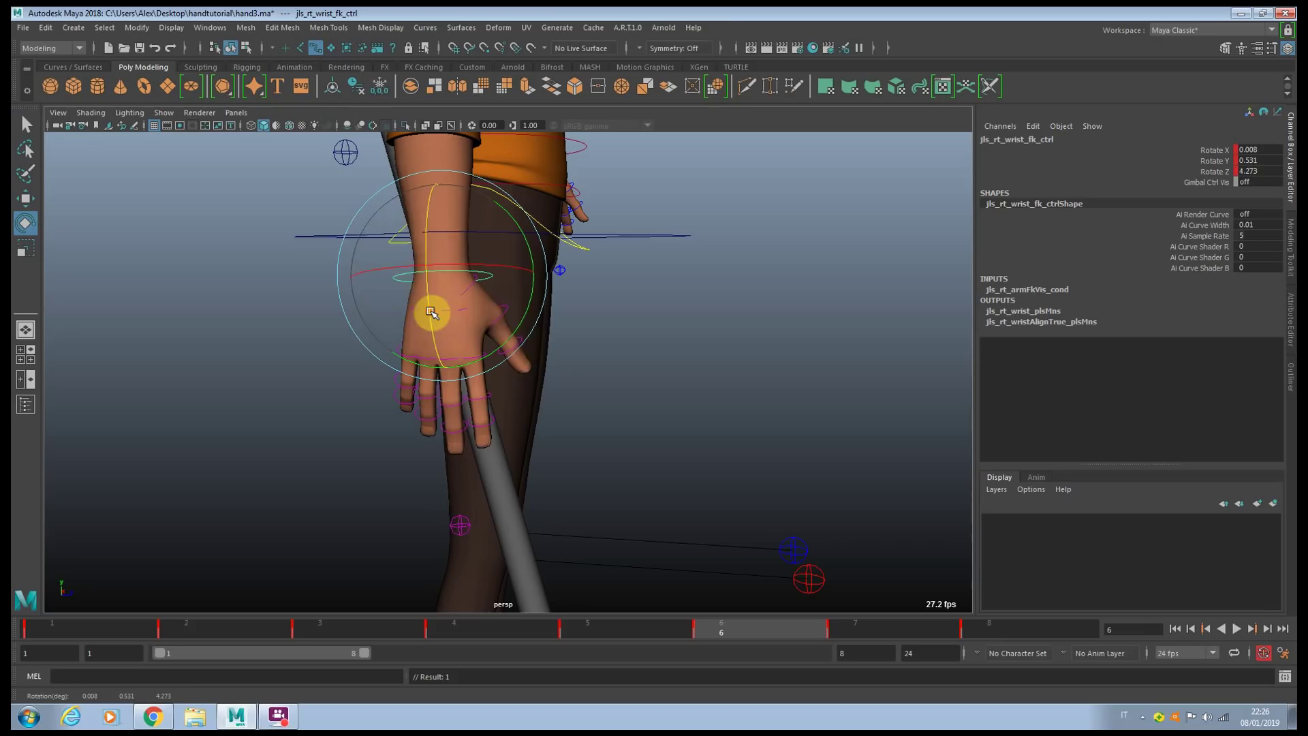
{"action": "mouse_move", "coordinate": [516, 334]}
{"action": "left_mouse_down", "text": "alt"}
{"action": "mouse_move", "coordinate": [406, 330]}
{"action": "mouse_move", "coordinate": [514, 330]}
{"action": "left_mouse_up", "text": "alt"}
{"action": "left_click", "coordinate": [615, 417]}
Step: Try placing the cylinder across the right palm, rotated to about -90.5 in Rotate X
{"action": "right_click_drag", "start_coordinate": [616, 418], "coordinate": [526, 473], "text": "alt"}
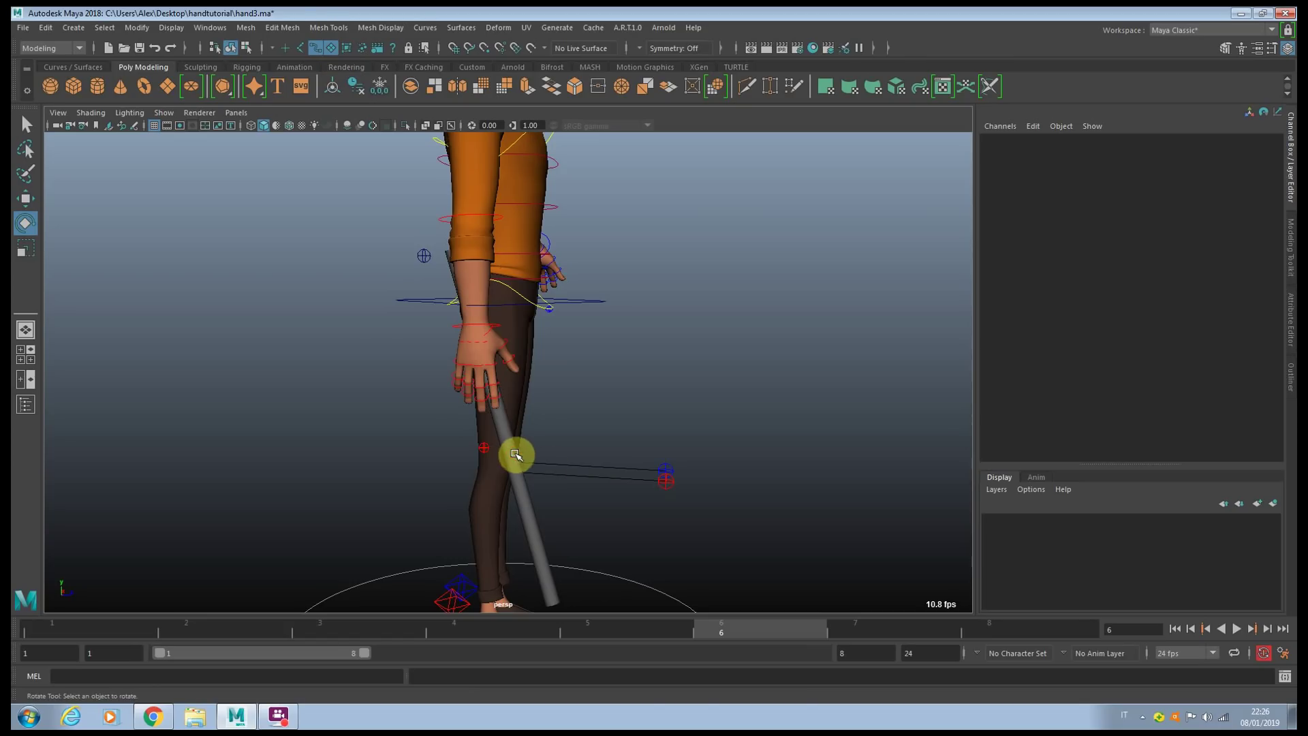
{"action": "left_click", "coordinate": [516, 454]}
{"action": "left_click_drag", "start_coordinate": [573, 347], "coordinate": [511, 183]}
{"action": "key", "text": "w"}
{"action": "left_click_drag", "start_coordinate": [542, 275], "coordinate": [533, 287]}
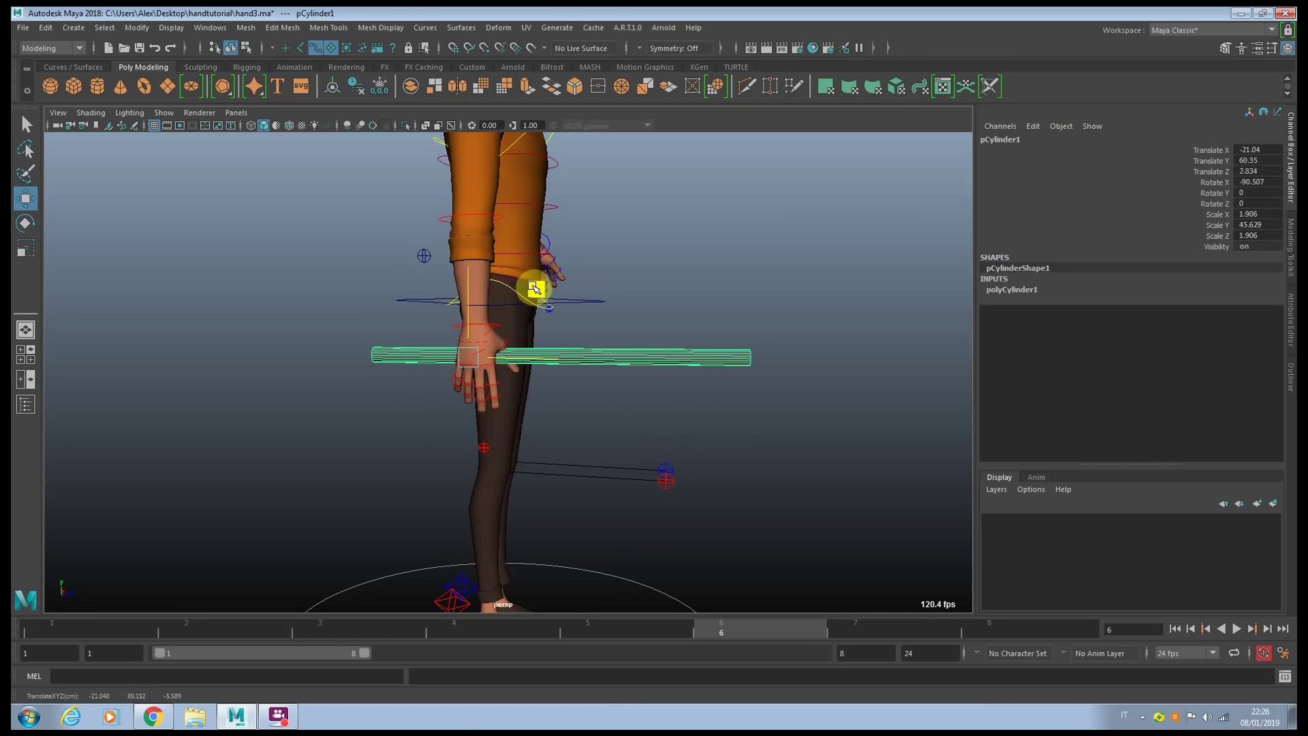
Step: Try parenting the cylinder to the right wrist control
{"action": "left_click", "coordinate": [669, 321]}
{"action": "left_click", "coordinate": [502, 326]}
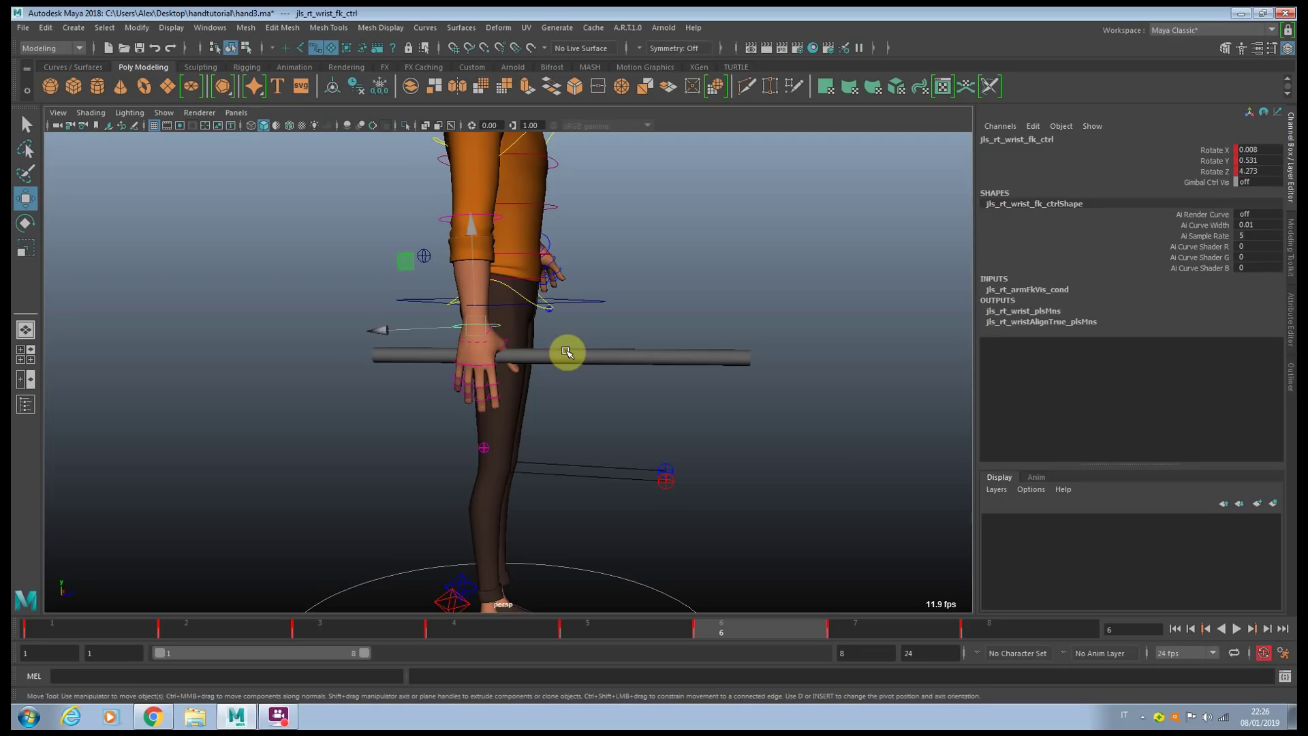
{"action": "left_click", "coordinate": [567, 353]}
{"action": "left_click", "coordinate": [631, 307]}
{"action": "left_click", "coordinate": [576, 363]}
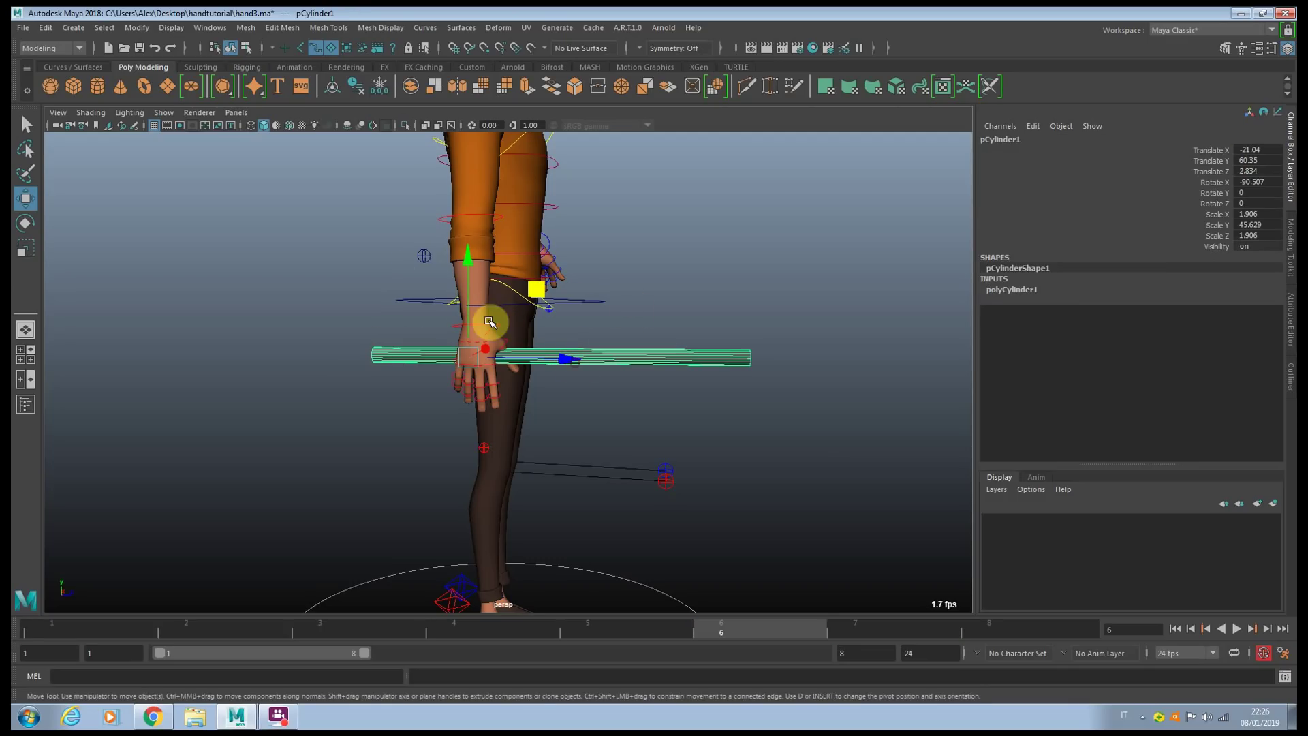
{"action": "key", "text": "q"}
{"action": "left_click", "coordinate": [454, 327]}
{"action": "key", "text": "p"}
{"action": "left_click", "coordinate": [650, 301]}
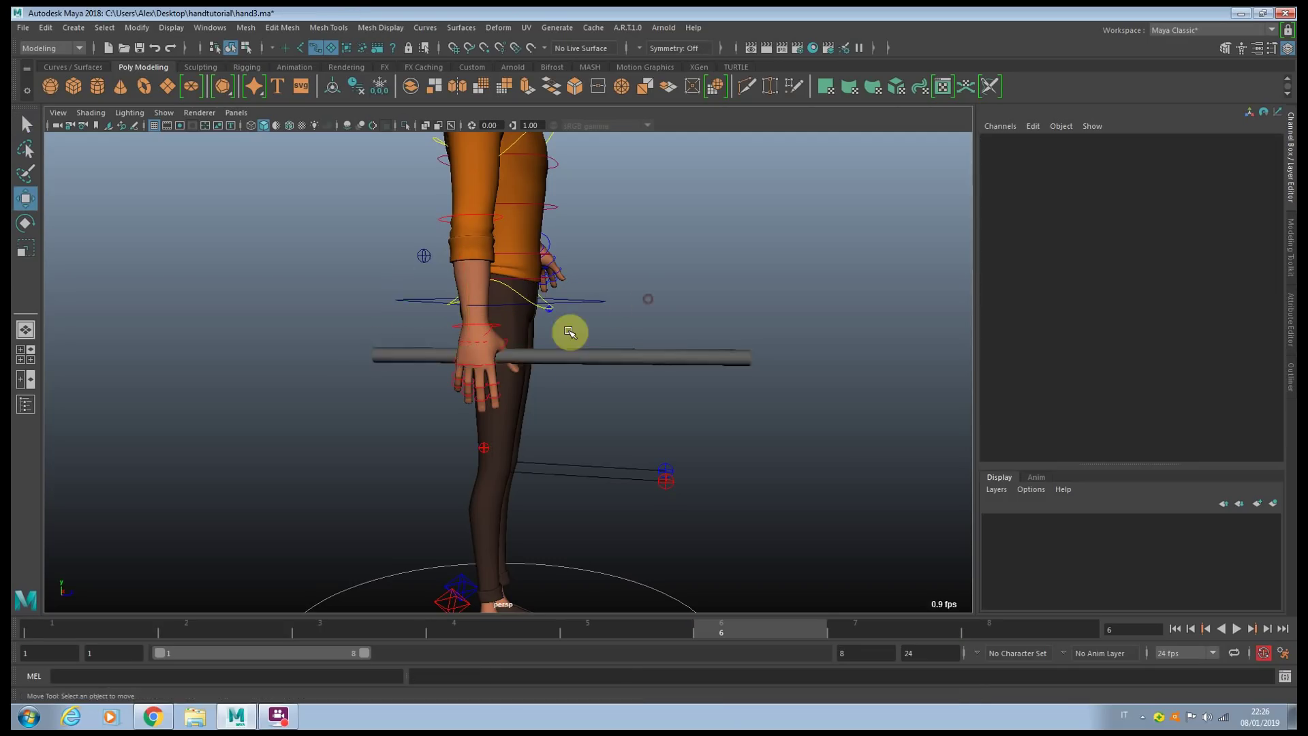
Step: Rotate the right wrist control to test whether the cylinder follows the hand
{"action": "scroll", "coordinate": [548, 332], "scroll_direction": "up", "scroll_amount": 3}
{"action": "left_click", "coordinate": [433, 308]}
{"action": "key", "text": "e"}
{"action": "left_click_drag", "start_coordinate": [540, 286], "coordinate": [513, 359]}
Step: Undo the wrist test rotation together with the cylinder's parenting and placement
{"action": "key", "text": "ctrl+z"}
{"action": "key", "text": "ctrl+z"}
{"action": "key", "text": "ctrl+z"}
{"action": "key", "text": "ctrl+z"}
{"action": "key", "text": "ctrl+z"}
{"action": "left_click", "coordinate": [624, 313]}
{"action": "scroll", "coordinate": [545, 372], "scroll_direction": "up", "scroll_amount": 2}
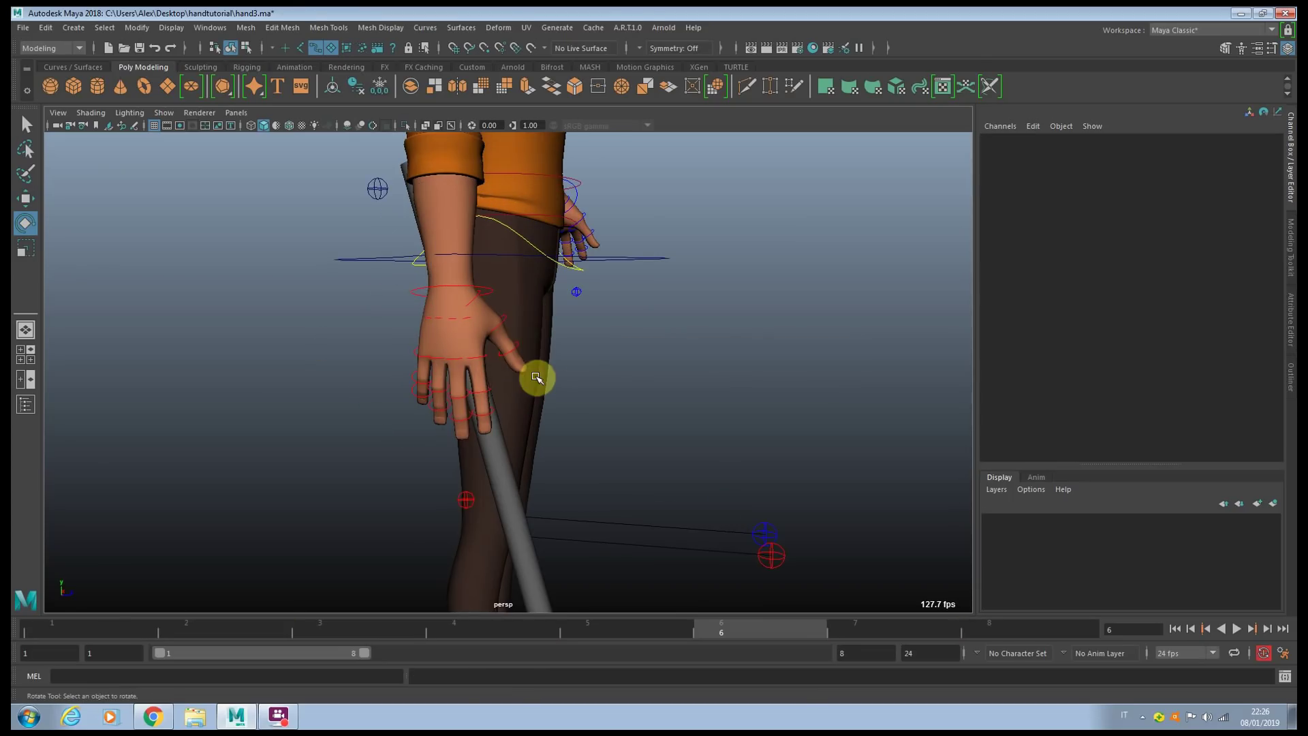
Step: Rotate the right wrist control to angle the open hand against the slanted cylinder
{"action": "left_click_drag", "start_coordinate": [571, 390], "coordinate": [552, 393], "text": "alt"}
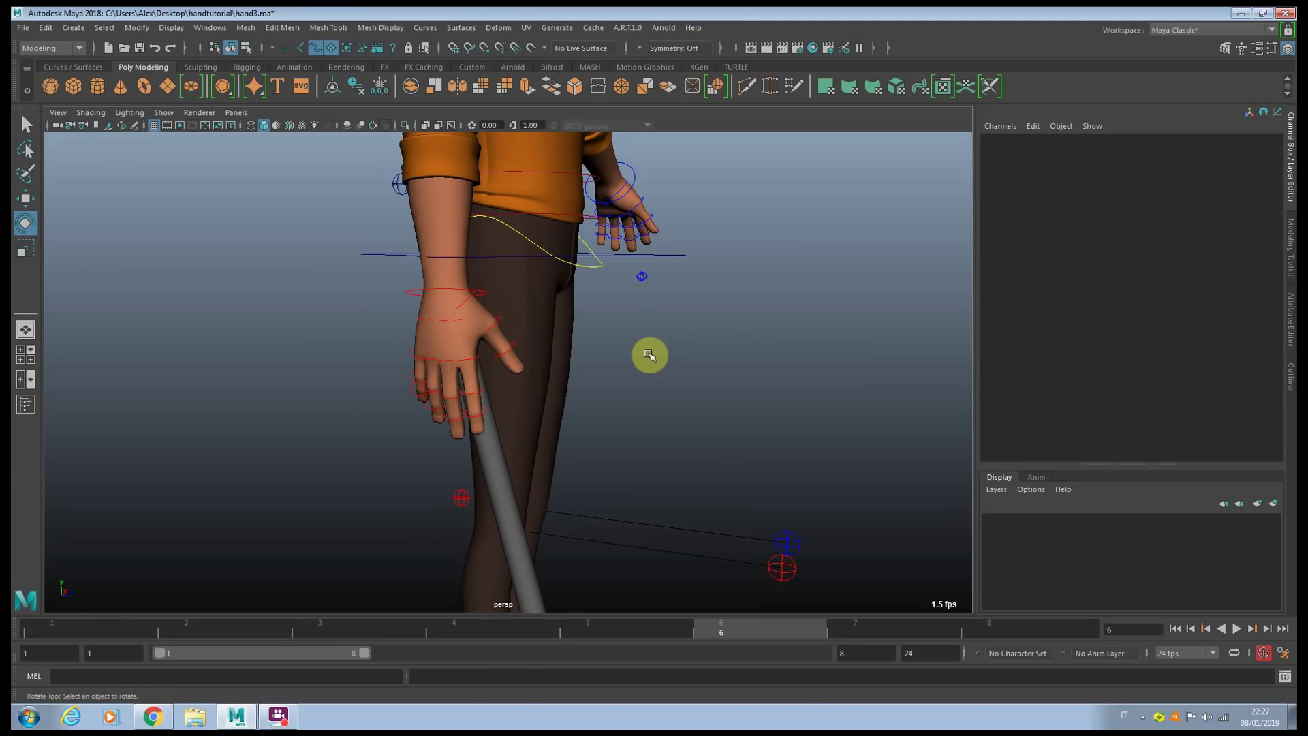
{"action": "left_click_drag", "start_coordinate": [594, 372], "coordinate": [497, 309], "text": "alt"}
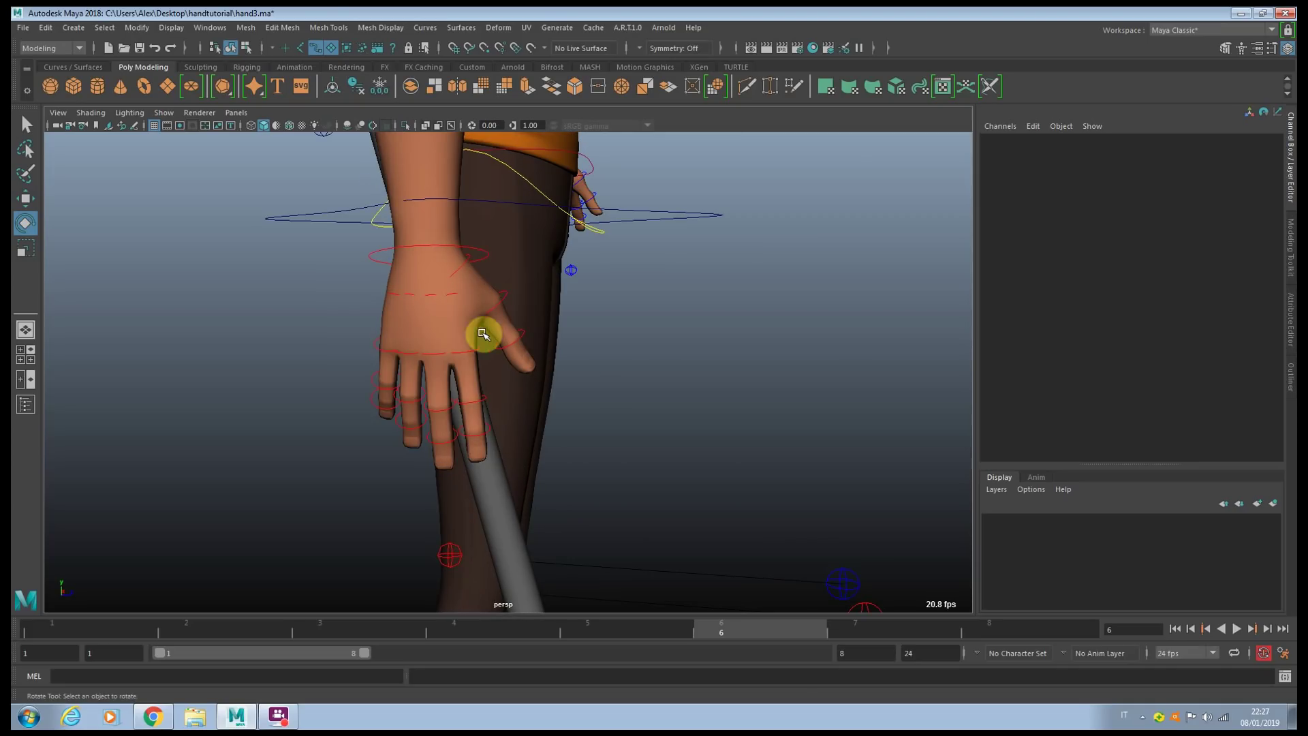
{"action": "left_click", "coordinate": [427, 247]}
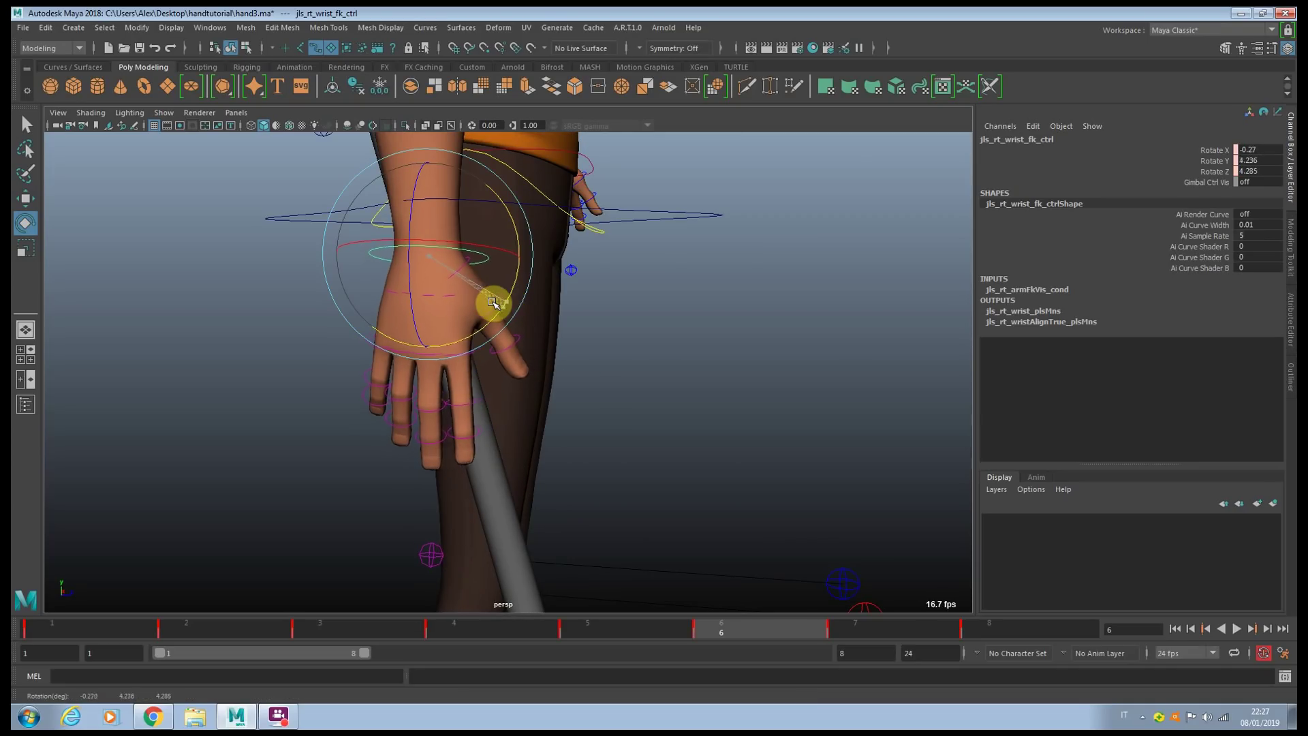
{"action": "left_click_drag", "start_coordinate": [494, 302], "coordinate": [414, 304]}
{"action": "left_click_drag", "start_coordinate": [443, 390], "coordinate": [454, 390]}
{"action": "left_click_drag", "start_coordinate": [455, 390], "coordinate": [535, 443], "text": "alt"}
{"action": "left_click_drag", "start_coordinate": [481, 320], "coordinate": [485, 359]}
{"action": "scroll", "coordinate": [502, 341], "scroll_direction": "up", "scroll_amount": 4}
{"action": "left_click", "coordinate": [349, 309]}
Step: Bend the right index finger slightly using its middle and tip controls
{"action": "left_click_drag", "start_coordinate": [349, 310], "coordinate": [277, 369], "text": "alt"}
{"action": "key", "text": "q"}
{"action": "left_click", "coordinate": [340, 417]}
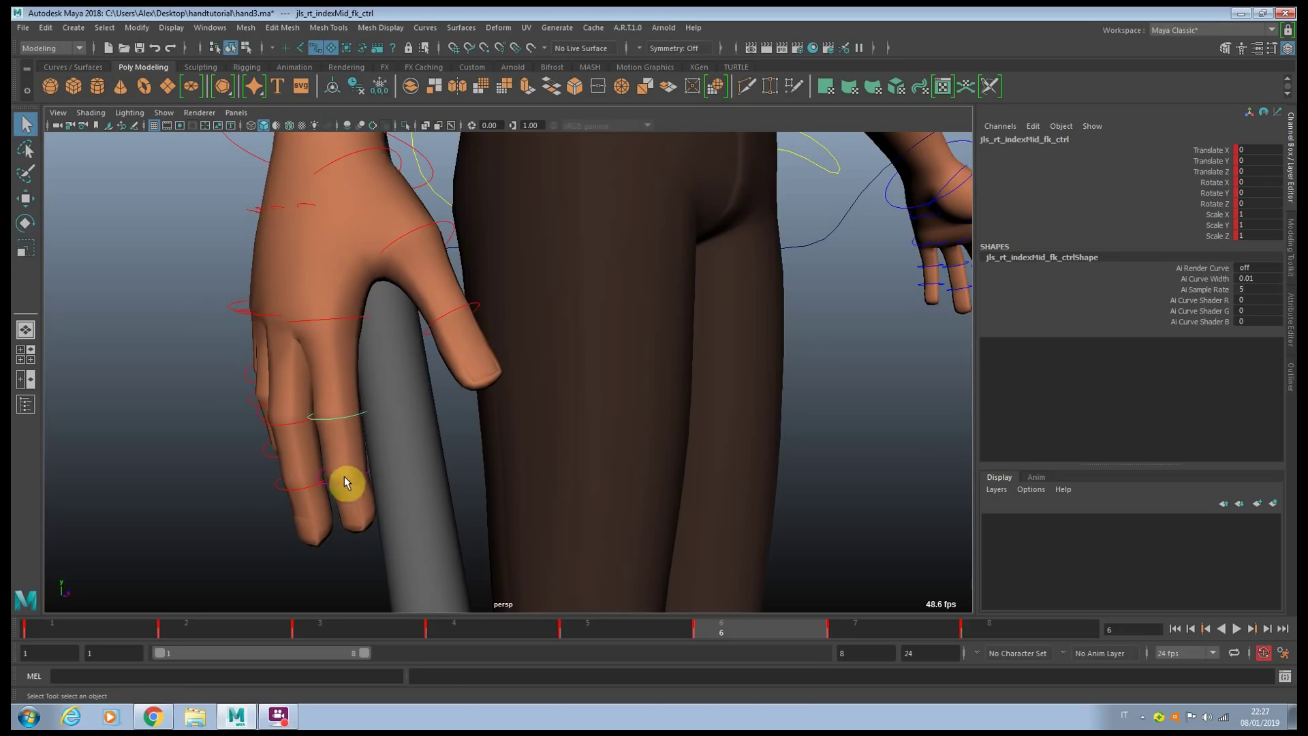
{"action": "left_click", "coordinate": [345, 479]}
{"action": "key", "text": "e"}
{"action": "left_click_drag", "start_coordinate": [312, 432], "coordinate": [411, 385]}
{"action": "key", "text": "q"}
Step: Cup the right palm by rotating the middle finger's cup control and adjusting the neighbouring one
{"action": "left_click_drag", "start_coordinate": [389, 217], "coordinate": [421, 242], "text": "alt"}
{"action": "left_click", "coordinate": [371, 234]}
{"action": "key", "text": "e"}
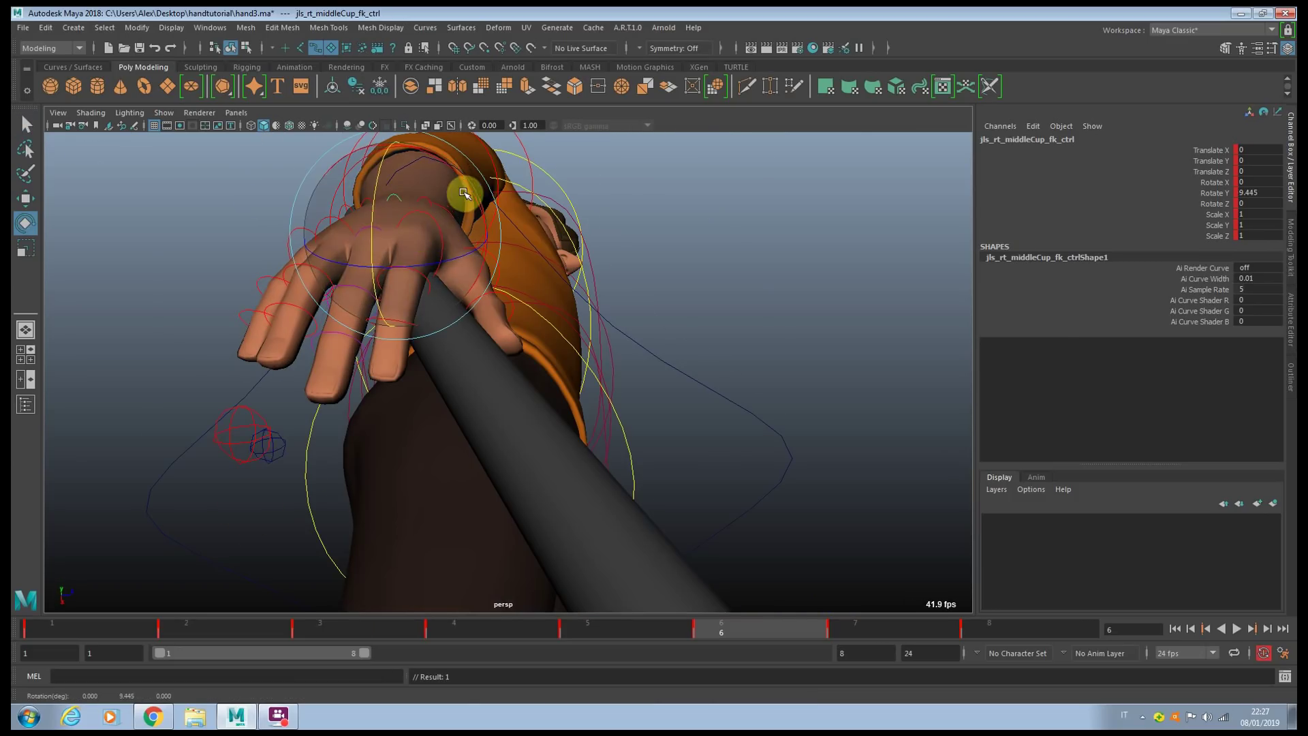
{"action": "left_click_drag", "start_coordinate": [463, 194], "coordinate": [394, 248]}
{"action": "key", "text": "q"}
{"action": "left_click", "coordinate": [379, 205]}
{"action": "key", "text": "e"}
{"action": "left_click", "coordinate": [486, 238]}
Step: Rotate the right pinky's cup control to about -11.8, 13.0, 0.6
{"action": "left_click", "coordinate": [303, 228]}
{"action": "left_click", "coordinate": [483, 233]}
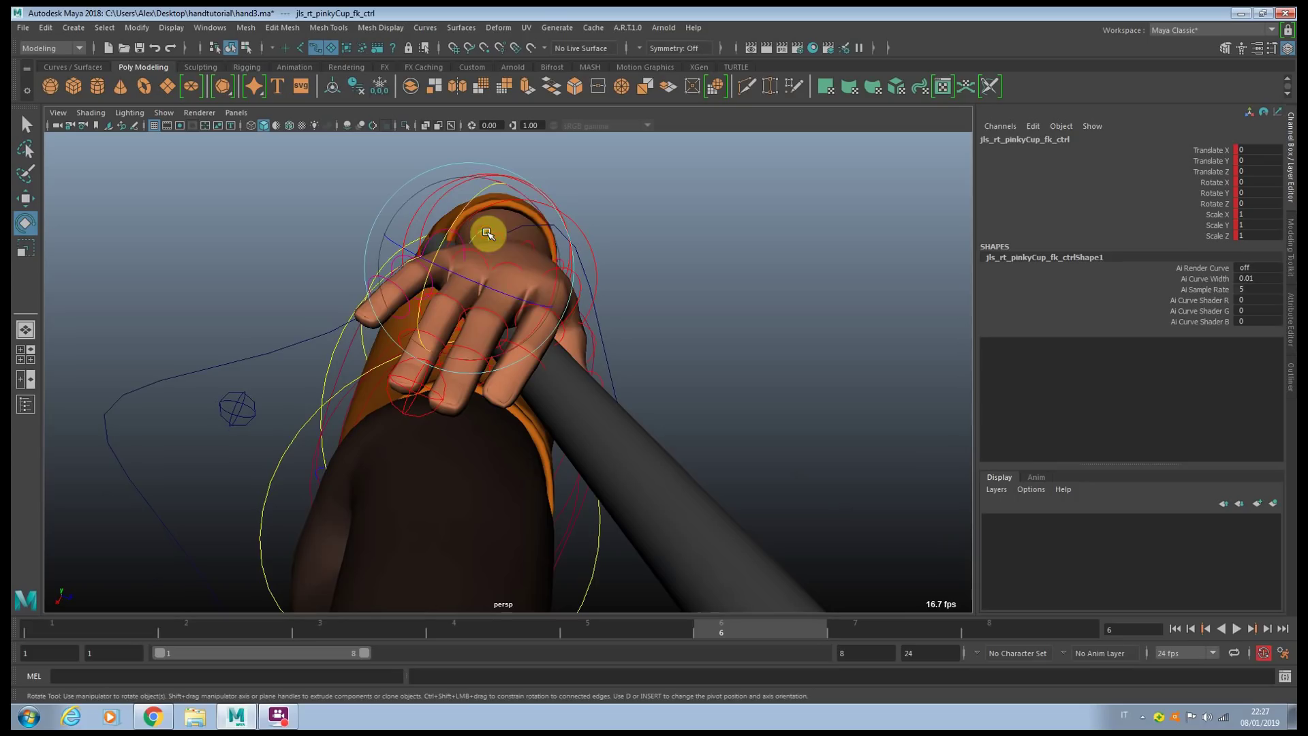
{"action": "left_click_drag", "start_coordinate": [545, 219], "coordinate": [474, 241]}
{"action": "left_click_drag", "start_coordinate": [501, 265], "coordinate": [423, 373], "text": "alt"}
{"action": "key", "text": "q"}
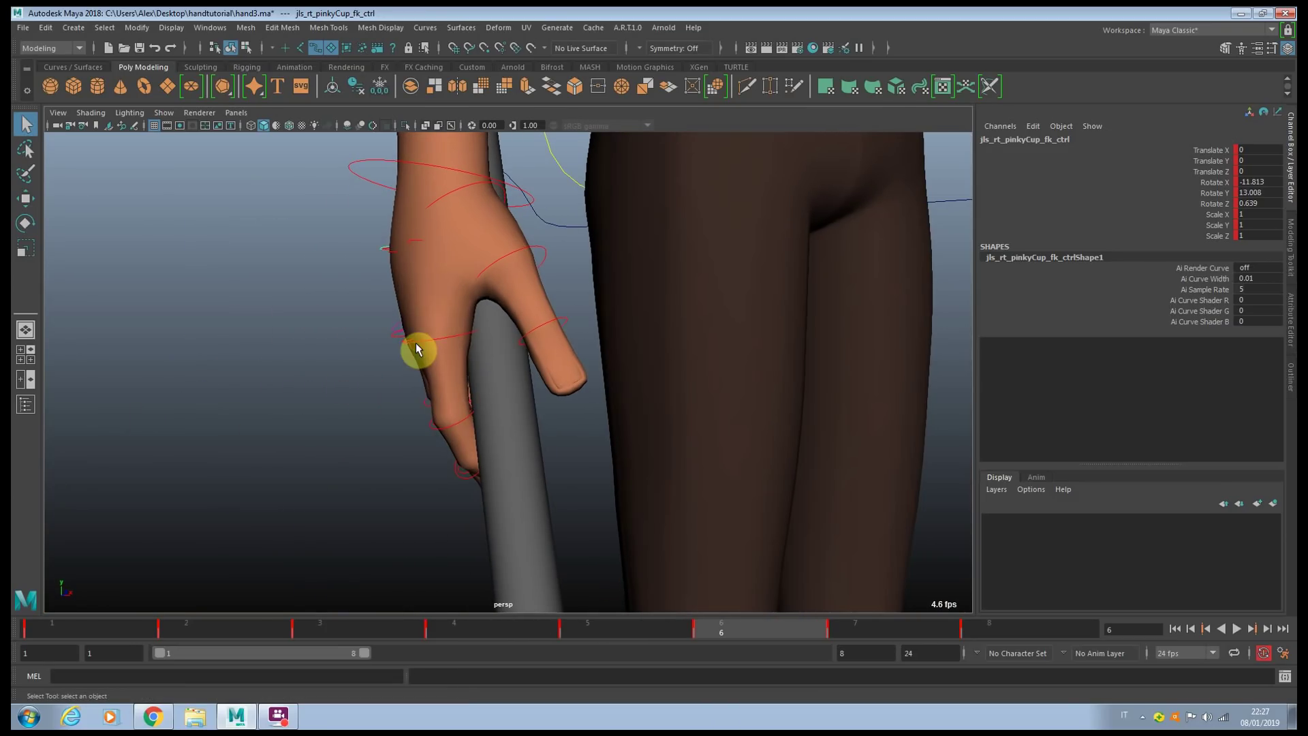
Step: Curl the right index finger's base, middle and tip controls together, with the tip at about 20.3 in Rotate Y
{"action": "left_click", "coordinate": [416, 342]}
{"action": "left_click", "coordinate": [439, 431]}
{"action": "left_click_drag", "start_coordinate": [439, 427], "coordinate": [540, 426], "text": "alt"}
{"action": "key", "text": "e"}
{"action": "key", "text": "q"}
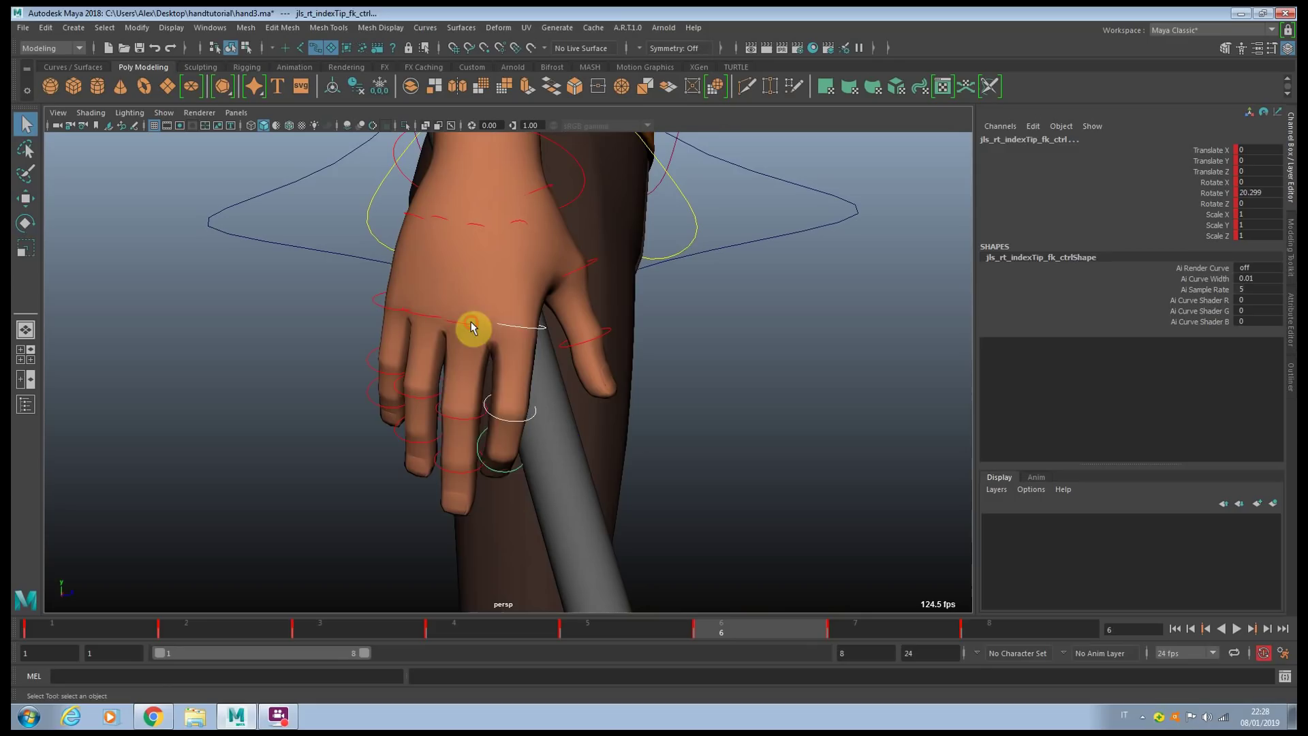
Step: Curl the right middle finger's base, middle and tip controls together to about 18.4 in Rotate Y
{"action": "key", "text": "e"}
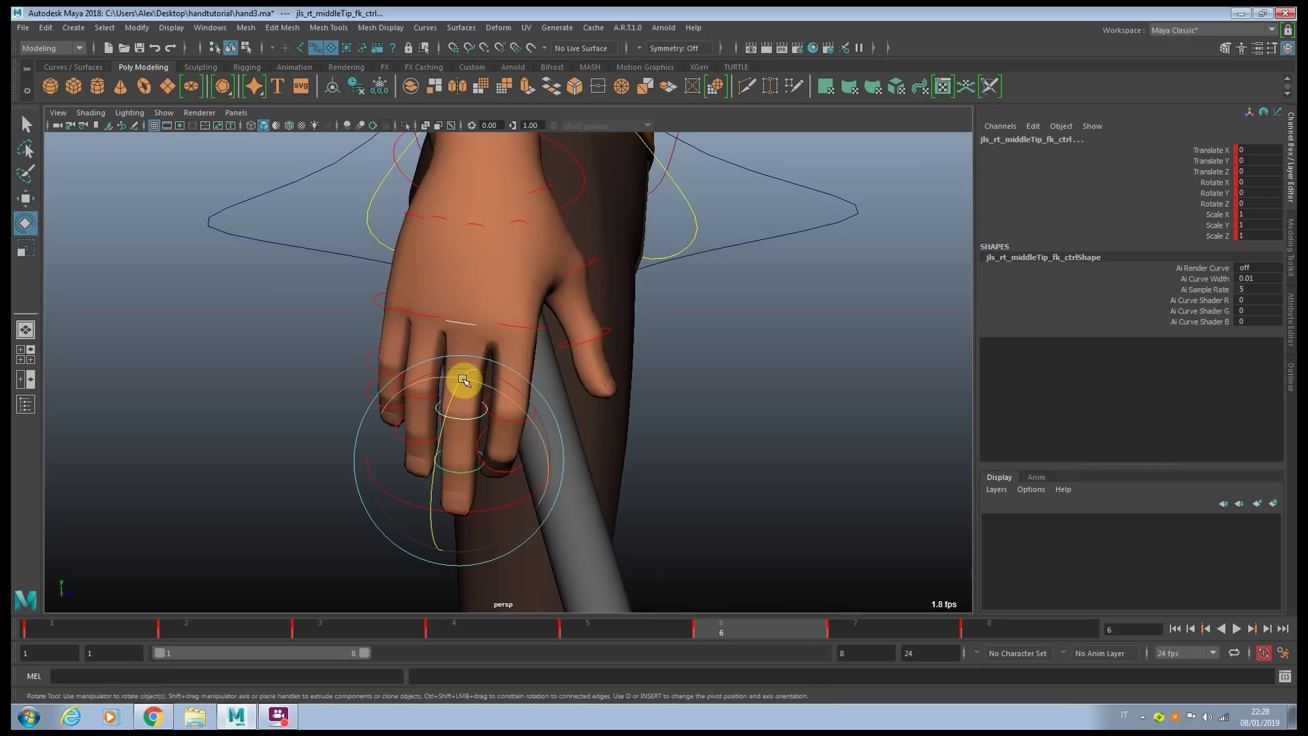
{"action": "left_click_drag", "start_coordinate": [461, 380], "coordinate": [454, 429]}
{"action": "key", "text": "q"}
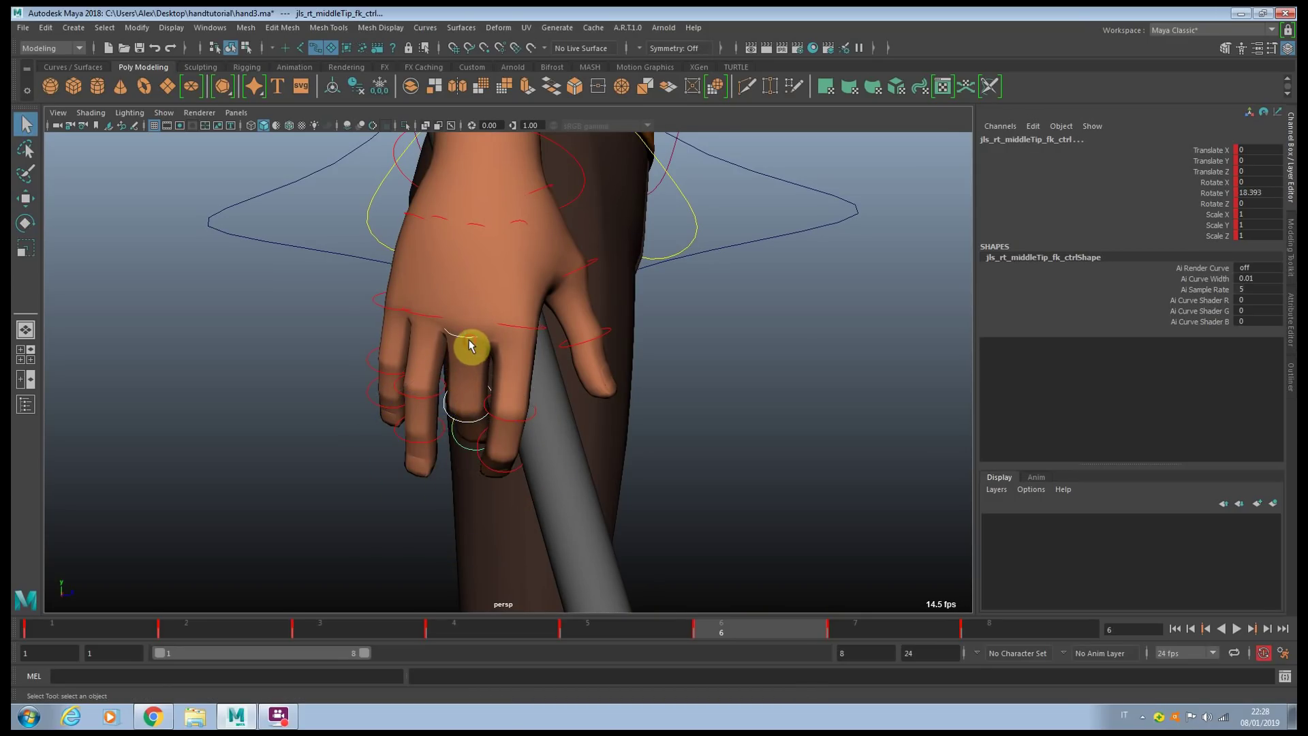
Step: Rotate the right middle finger's cup control to about -11.5, 12.0, 0.3
{"action": "left_click", "coordinate": [471, 344]}
{"action": "key", "text": "e"}
{"action": "left_click", "coordinate": [473, 338]}
{"action": "left_click", "coordinate": [476, 228]}
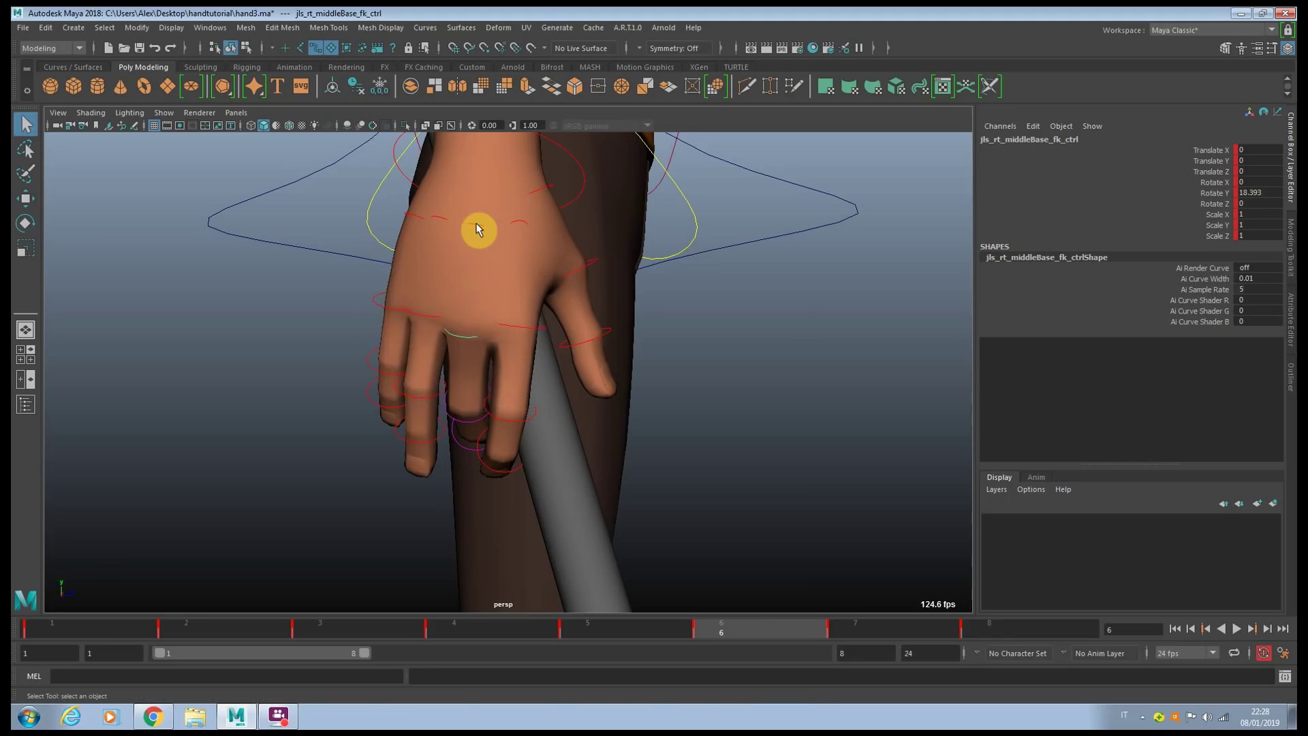
{"action": "mouse_move", "coordinate": [546, 248]}
{"action": "left_mouse_down"}
{"action": "mouse_move", "coordinate": [567, 258]}
{"action": "mouse_move", "coordinate": [533, 235]}
{"action": "left_mouse_up"}
{"action": "key", "text": "q"}
{"action": "key", "text": "e"}
{"action": "key", "text": "q"}
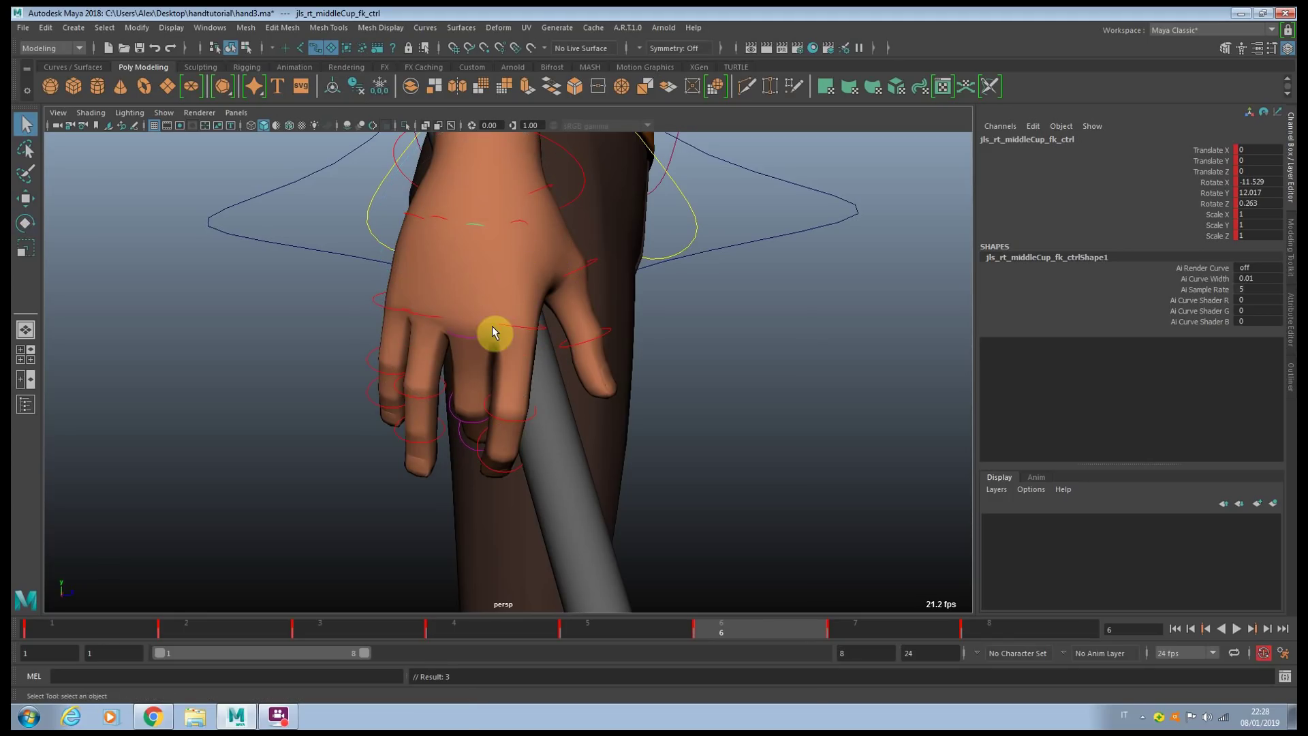
Step: Refine the right middle finger's curl around the cylinder by rotating its individual controls
{"action": "key", "text": "e"}
{"action": "left_click_drag", "start_coordinate": [509, 350], "coordinate": [496, 366]}
{"action": "left_click_drag", "start_coordinate": [494, 366], "coordinate": [316, 371], "text": "alt"}
{"action": "key", "text": "q"}
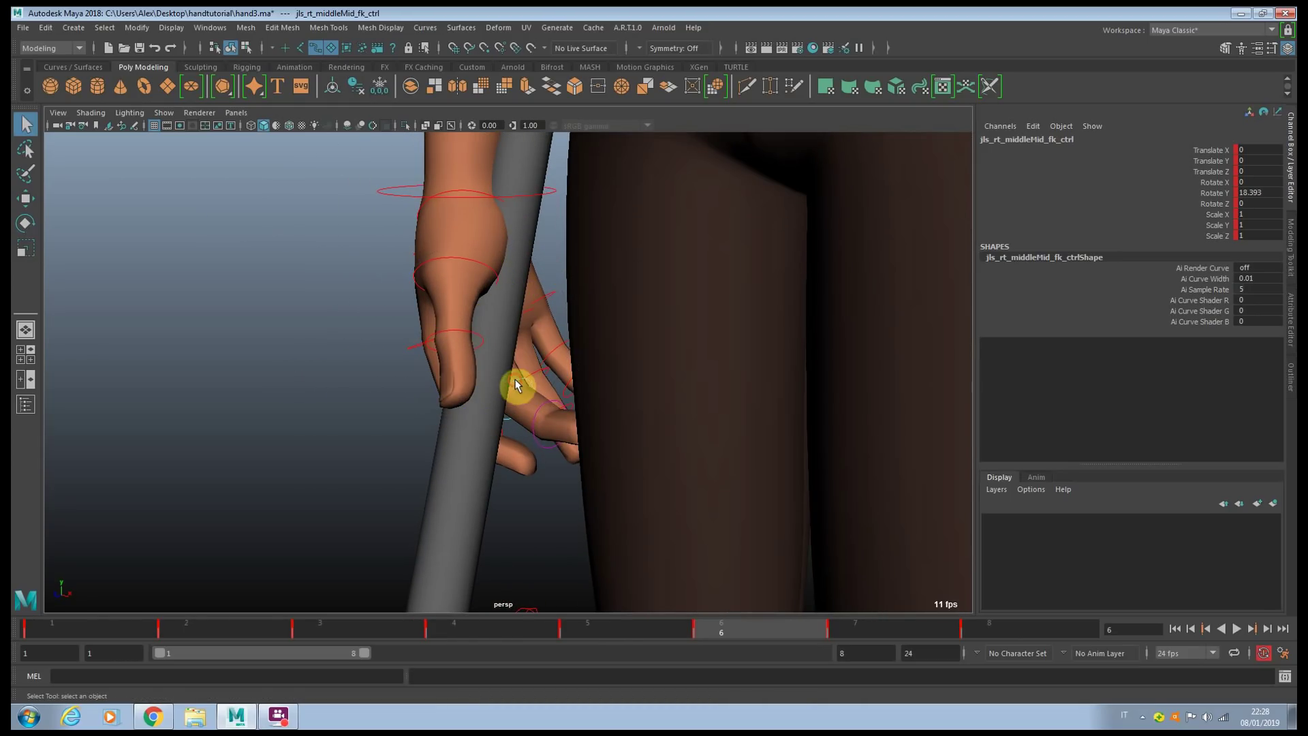
{"action": "key", "text": "e"}
{"action": "left_click_drag", "start_coordinate": [576, 353], "coordinate": [538, 248]}
{"action": "key", "text": "q"}
Step: Rotate the right index finger's cup control to about -1.1, 3.2, 2.7 and its base control to about -8.4, 7.8, 5.3
{"action": "left_click", "coordinate": [577, 305]}
{"action": "key", "text": "e"}
{"action": "key", "text": "q"}
{"action": "left_click", "coordinate": [539, 230]}
{"action": "left_click", "coordinate": [546, 232]}
{"action": "key", "text": "e"}
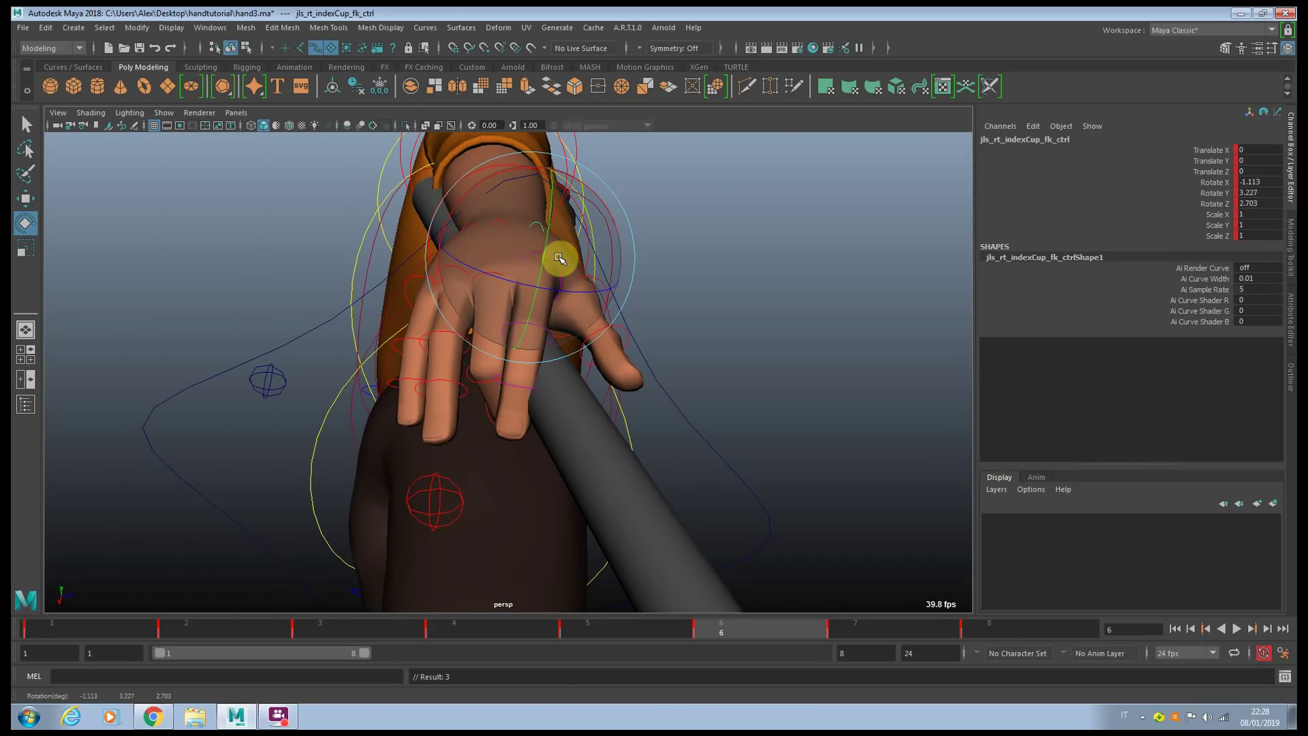
{"action": "key", "text": "q"}
{"action": "left_click", "coordinate": [550, 253]}
{"action": "key", "text": "e"}
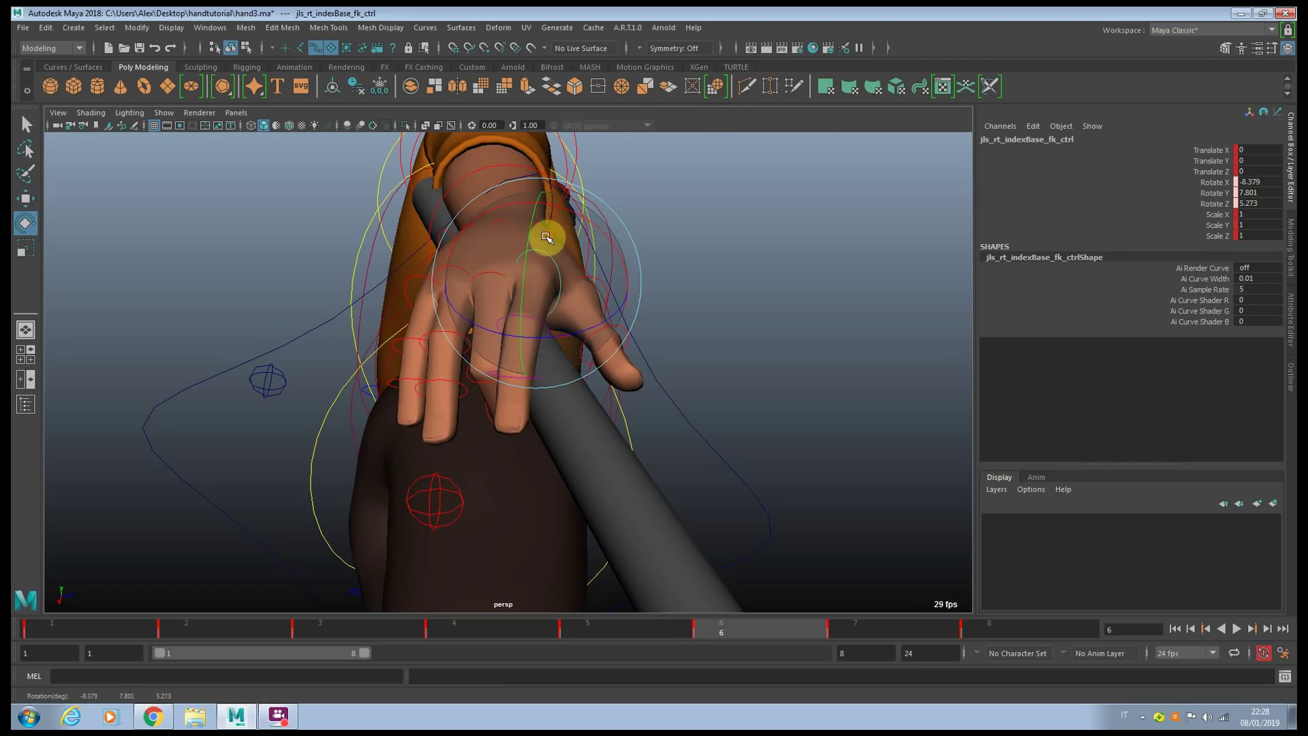
{"action": "left_click_drag", "start_coordinate": [546, 236], "coordinate": [544, 320], "text": "alt"}
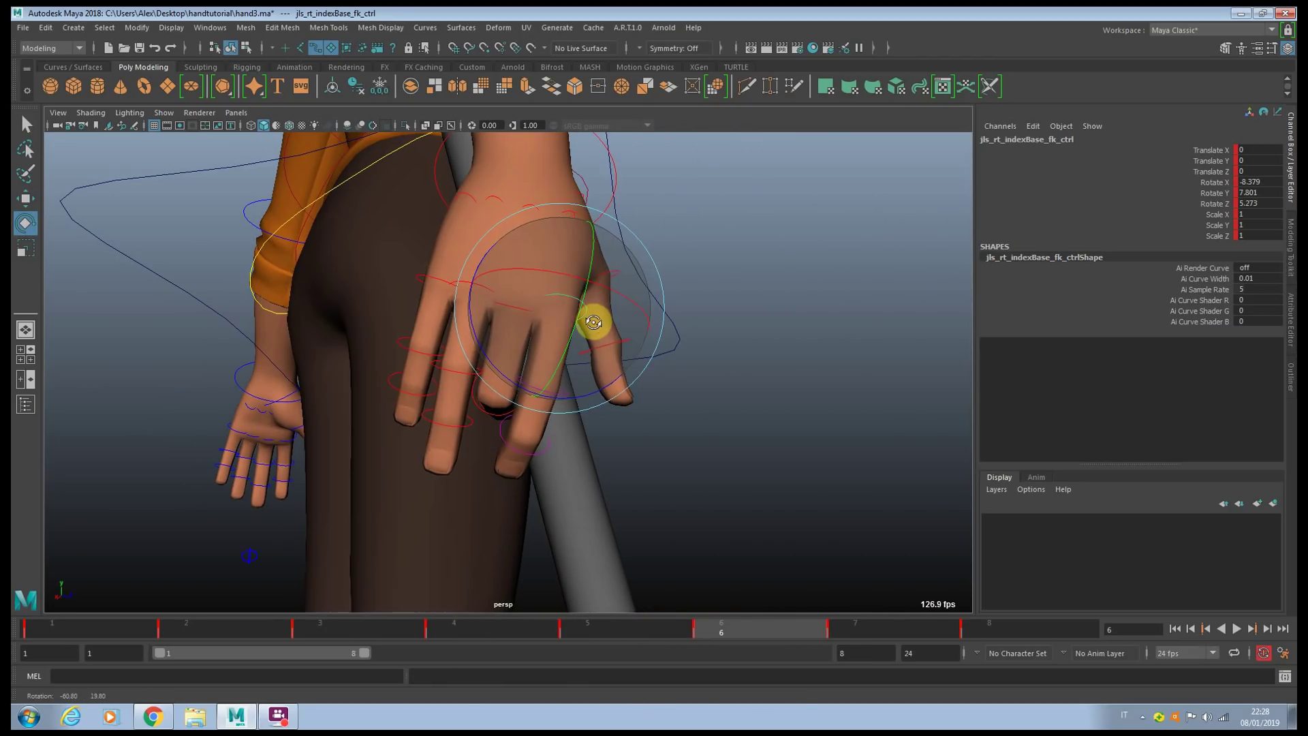
Step: Curl the right ring finger's base, middle and tip controls together to about 35.2 in Rotate Y
{"action": "left_click_drag", "start_coordinate": [471, 277], "coordinate": [461, 426]}
{"action": "left_click_drag", "start_coordinate": [461, 354], "coordinate": [462, 395]}
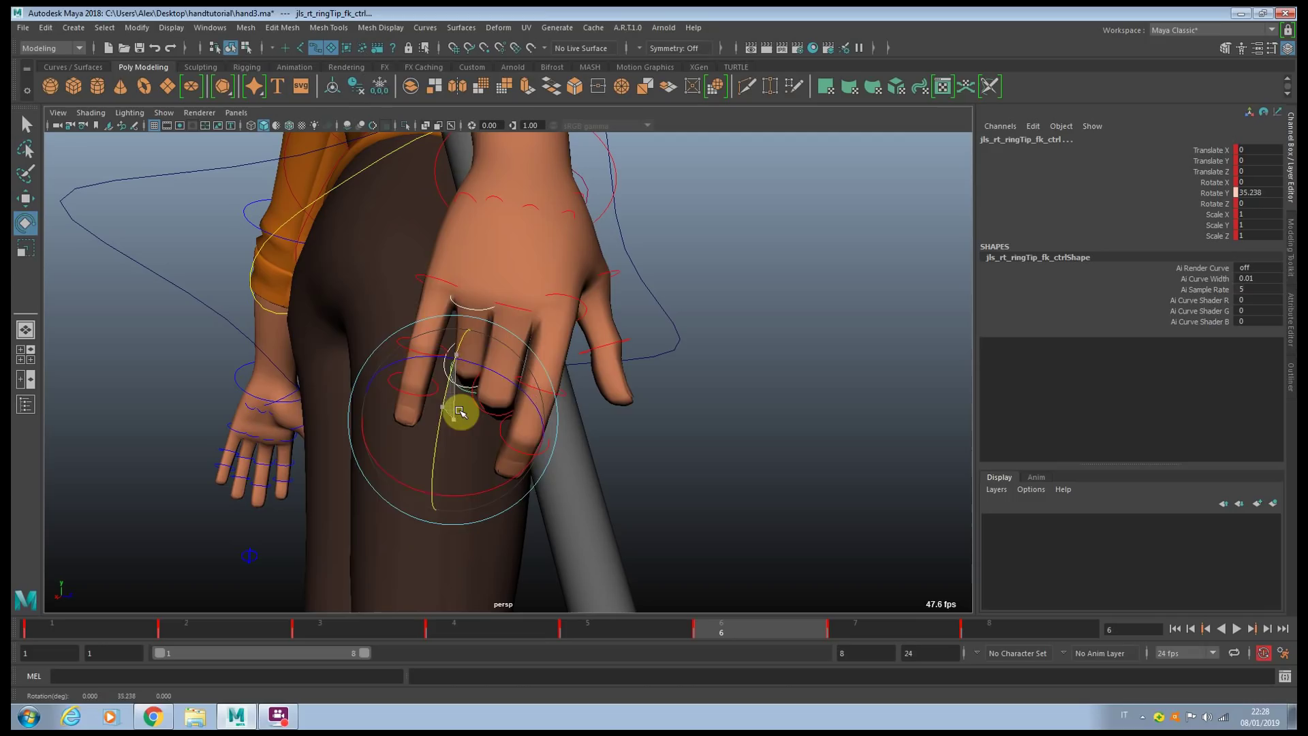
{"action": "key", "text": "q"}
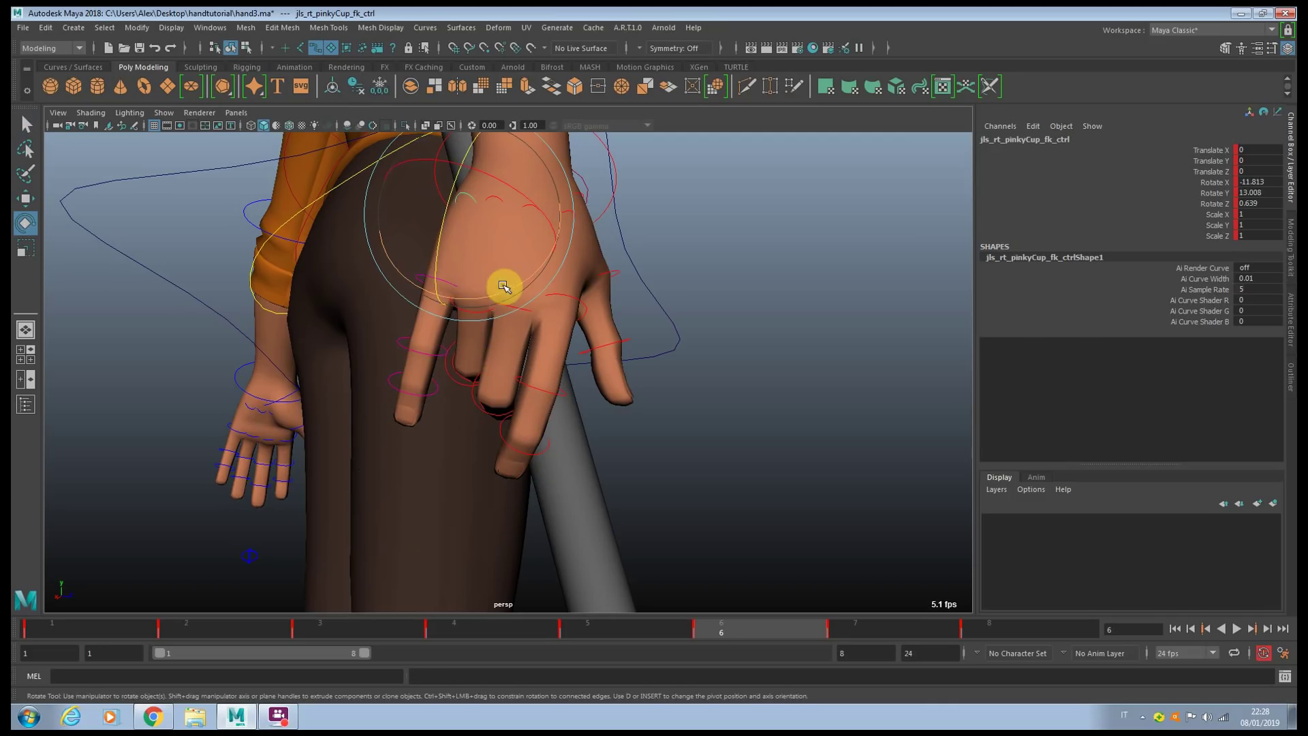
Step: Curl the right pinky toward the cylinder by rotating its base, middle and tip controls together
{"action": "left_click", "coordinate": [450, 286]}
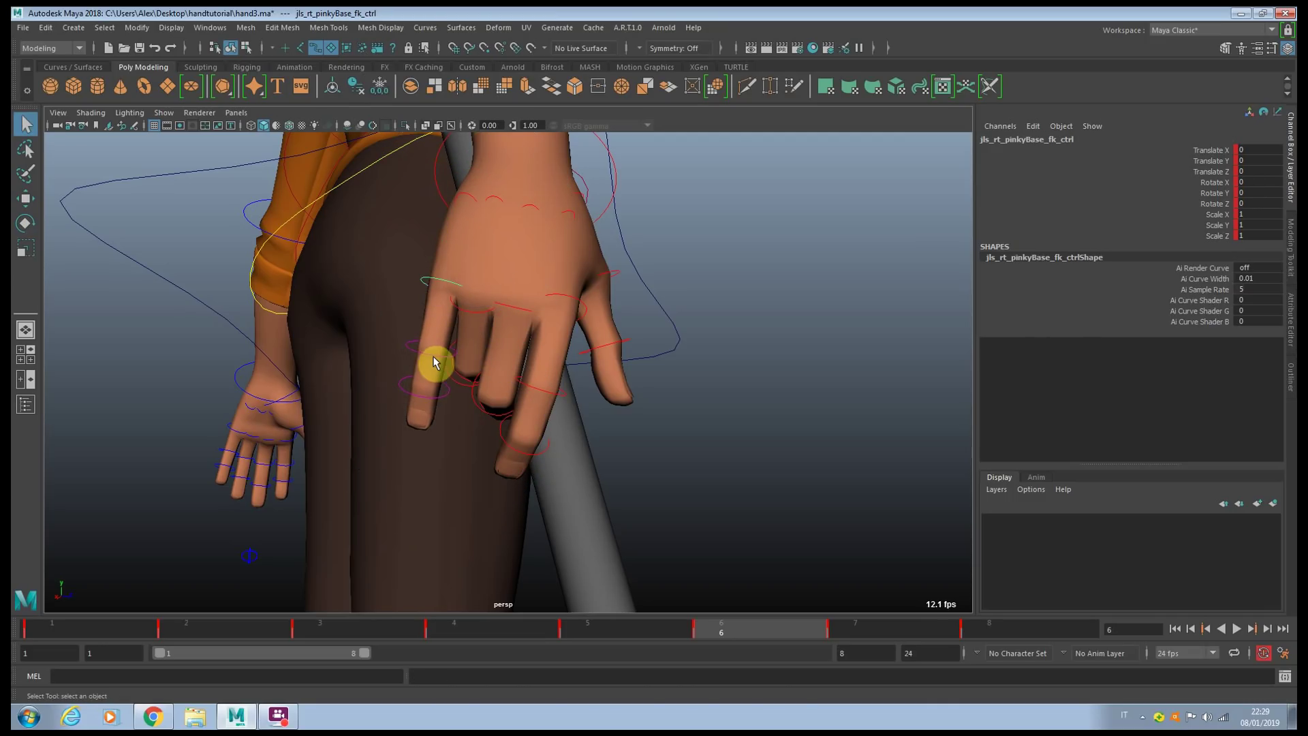
{"action": "key", "text": "e"}
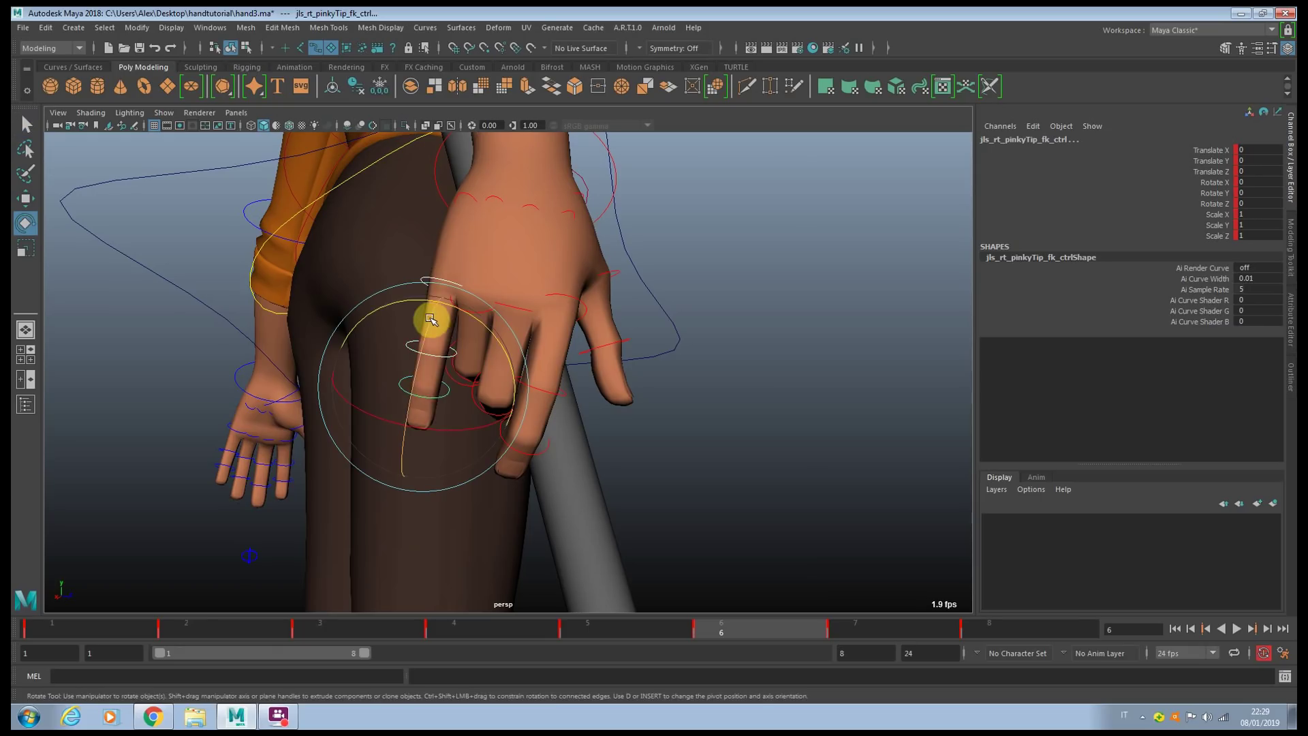
{"action": "left_click_drag", "start_coordinate": [432, 312], "coordinate": [370, 344]}
{"action": "left_click", "coordinate": [427, 350]}
Step: Rotate the right thumb's base control to about 21.7 in Rotate X and 22.7 in Rotate Y
{"action": "left_click_drag", "start_coordinate": [397, 348], "coordinate": [470, 293], "text": "alt"}
{"action": "key", "text": "q"}
{"action": "key", "text": "e"}
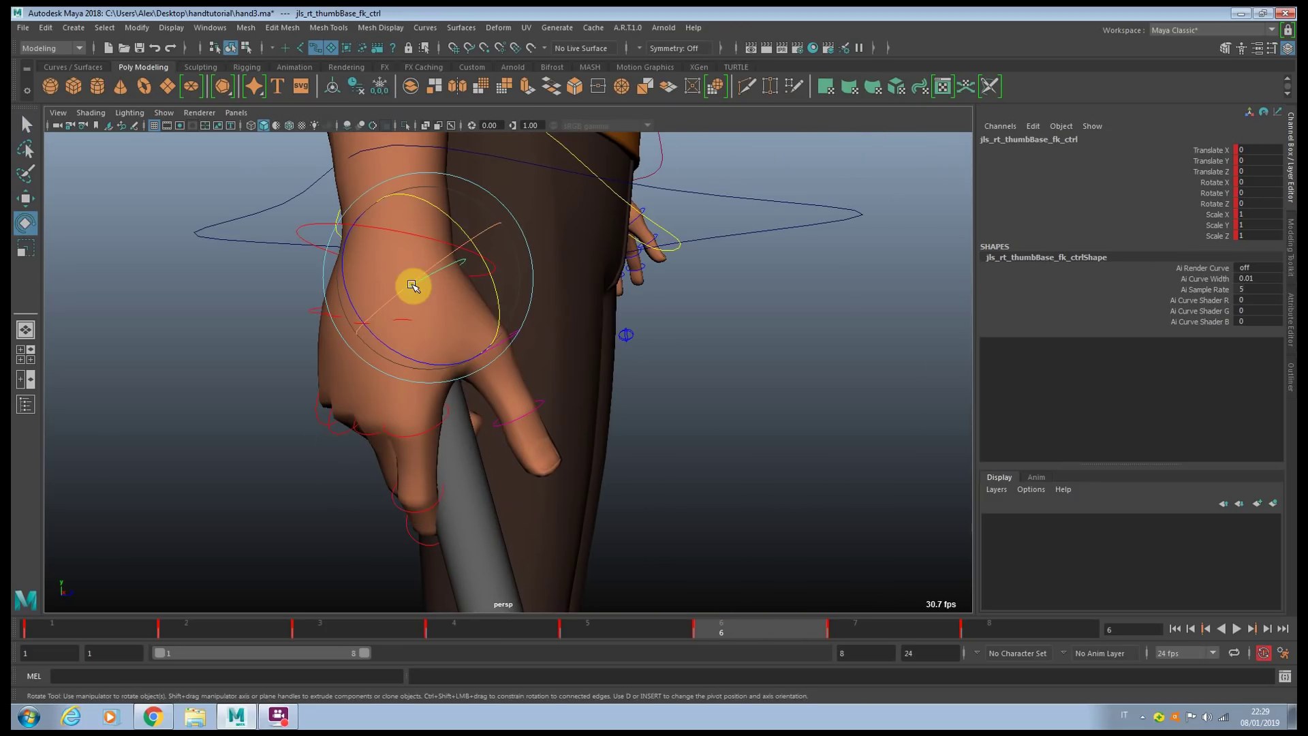
{"action": "left_click_drag", "start_coordinate": [503, 243], "coordinate": [509, 283]}
Step: Rotate the right thumb's middle and tip controls together to about -11.5 in Rotate Y
{"action": "key", "text": "q"}
{"action": "left_click", "coordinate": [497, 365]}
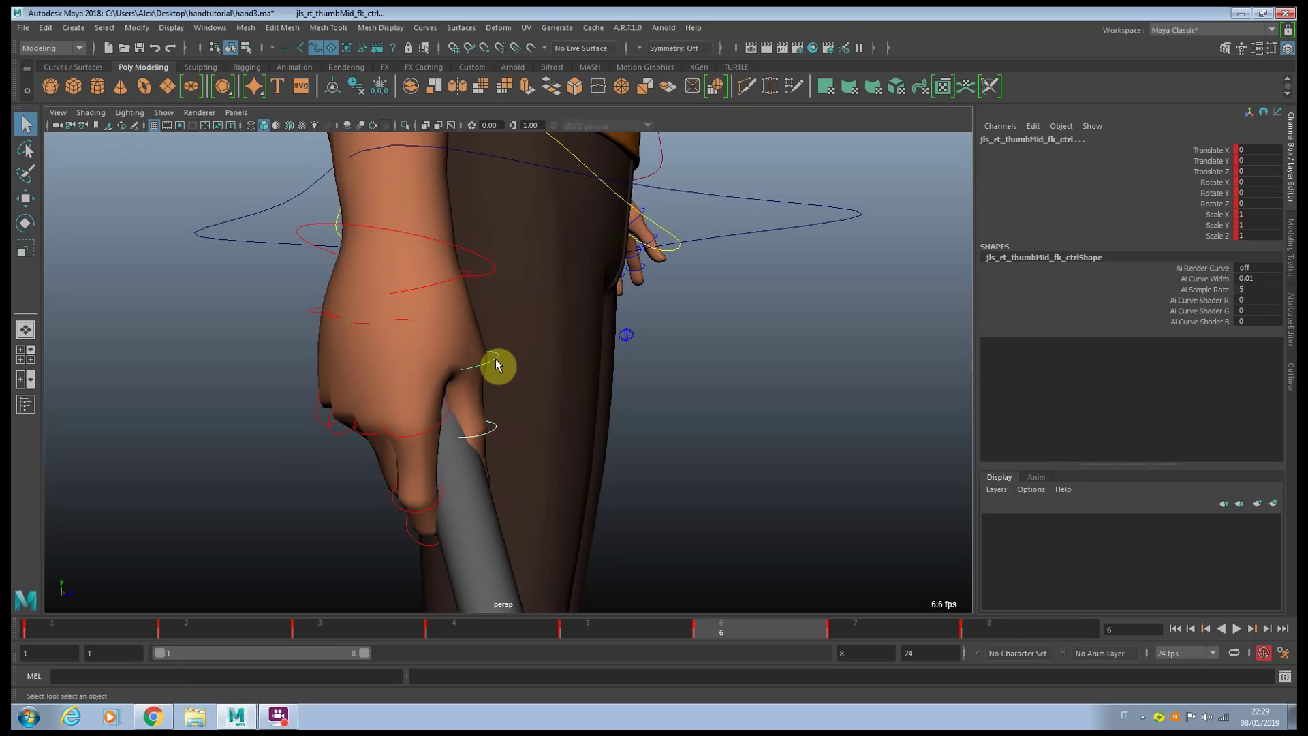
{"action": "key", "text": "e"}
{"action": "left_click_drag", "start_coordinate": [543, 350], "coordinate": [532, 332]}
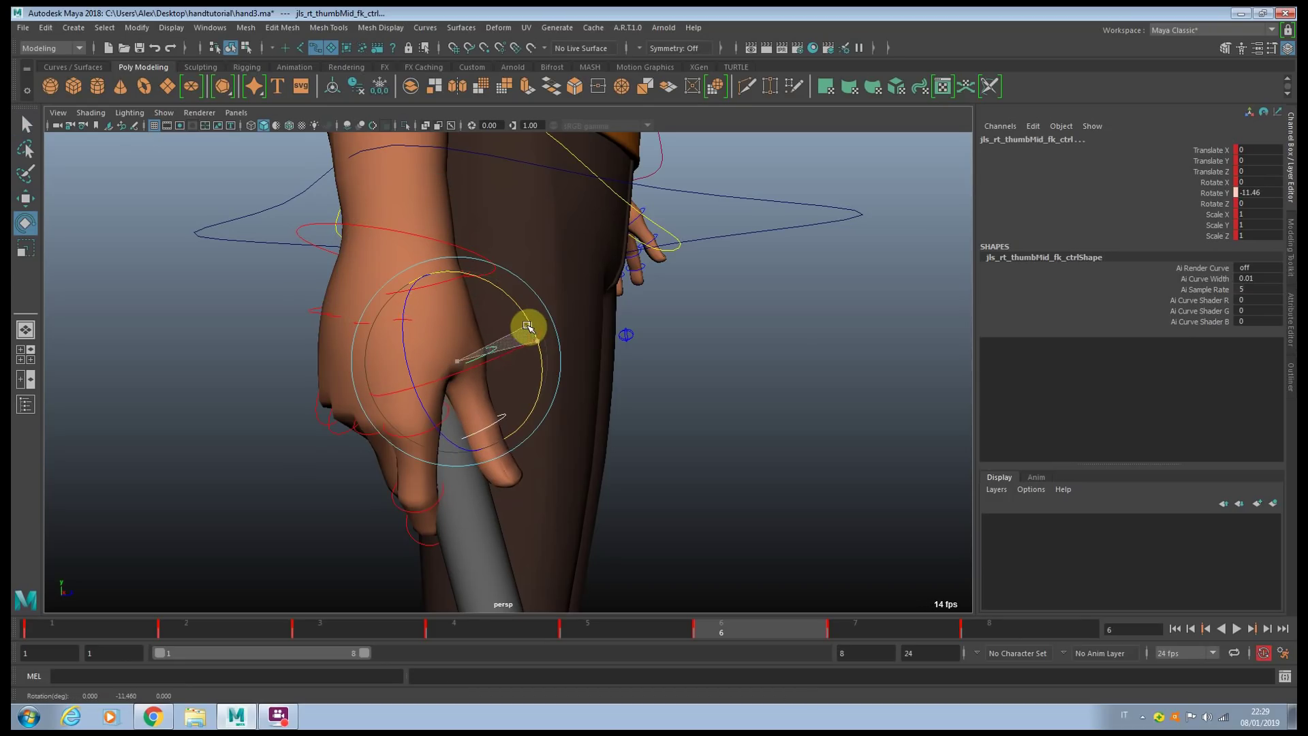
{"action": "left_click", "coordinate": [658, 353]}
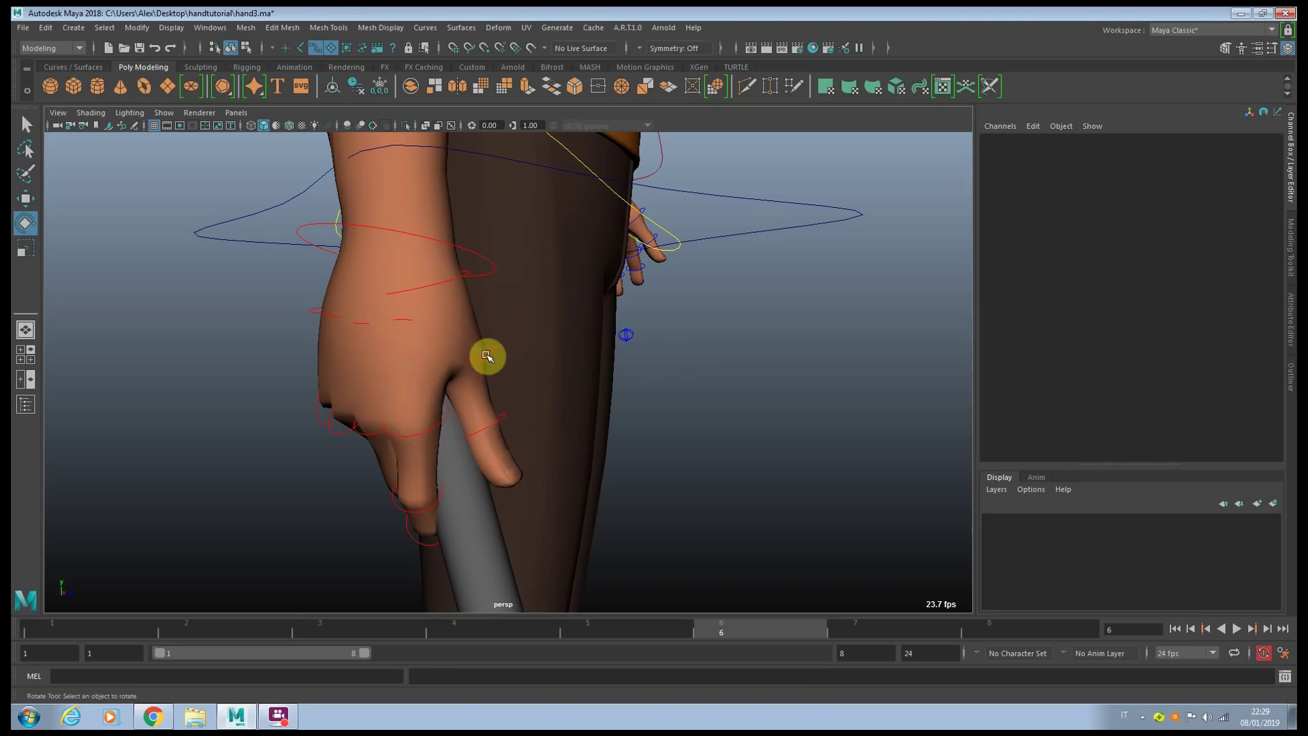
Step: Adjust the right thumb's base control to about 19.3 in Rotate Y
{"action": "key", "text": "q"}
{"action": "left_click", "coordinate": [486, 356]}
{"action": "left_click", "coordinate": [463, 280]}
{"action": "key", "text": "e"}
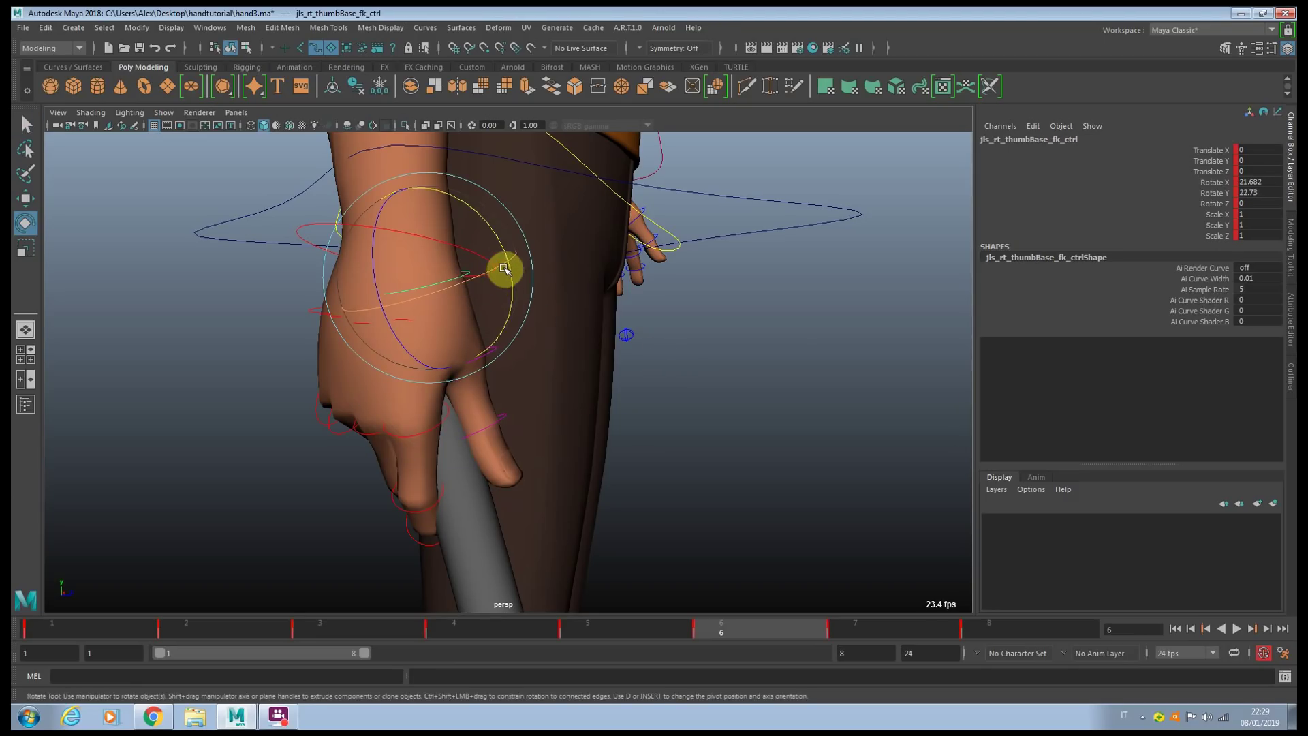
{"action": "left_click_drag", "start_coordinate": [505, 269], "coordinate": [511, 277]}
Step: Refine the rotation of the right thumb's middle and base controls so the thumb rests along the cylinder
{"action": "key", "text": "q"}
{"action": "key", "text": "e"}
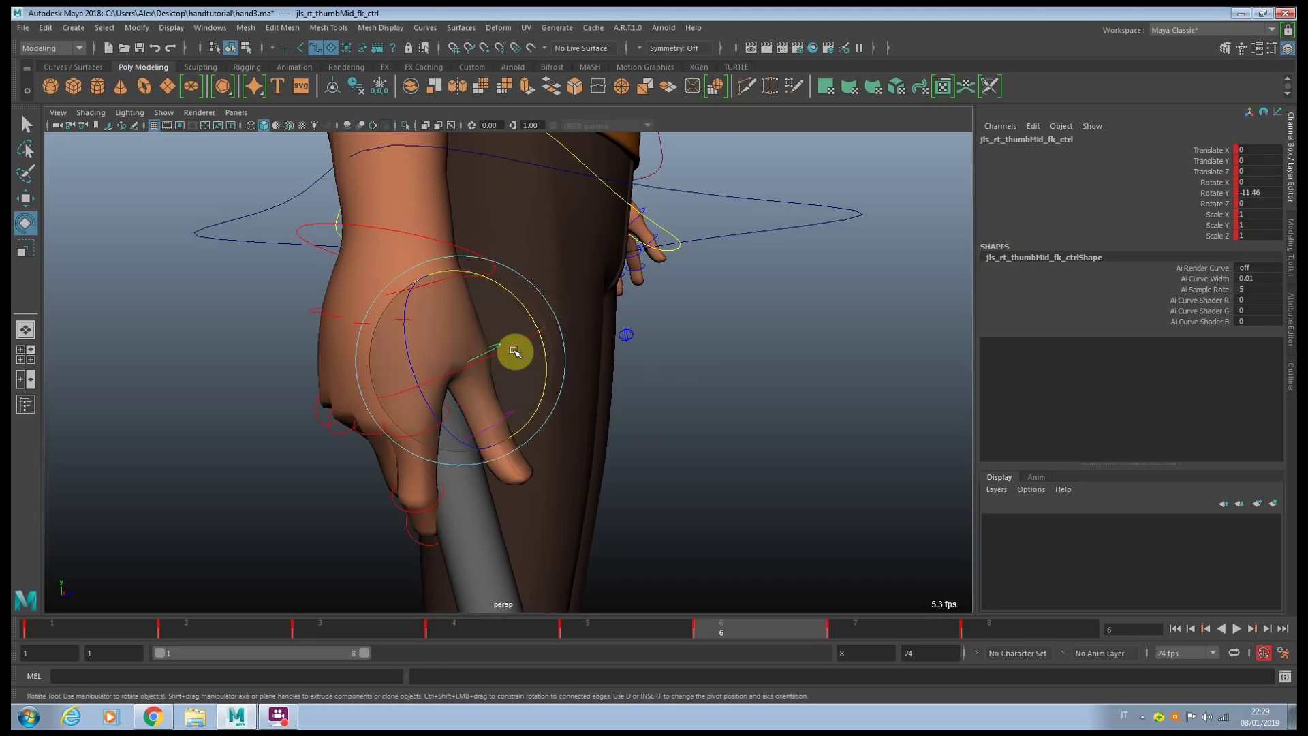
{"action": "left_click_drag", "start_coordinate": [514, 353], "coordinate": [505, 418], "text": "alt"}
{"action": "key", "text": "q"}
{"action": "key", "text": "e"}
{"action": "key", "text": "q"}
{"action": "key", "text": "e"}
{"action": "left_click_drag", "start_coordinate": [441, 289], "coordinate": [492, 300], "text": "alt"}
{"action": "key", "text": "q"}
{"action": "left_click", "coordinate": [475, 266]}
{"action": "key", "text": "e"}
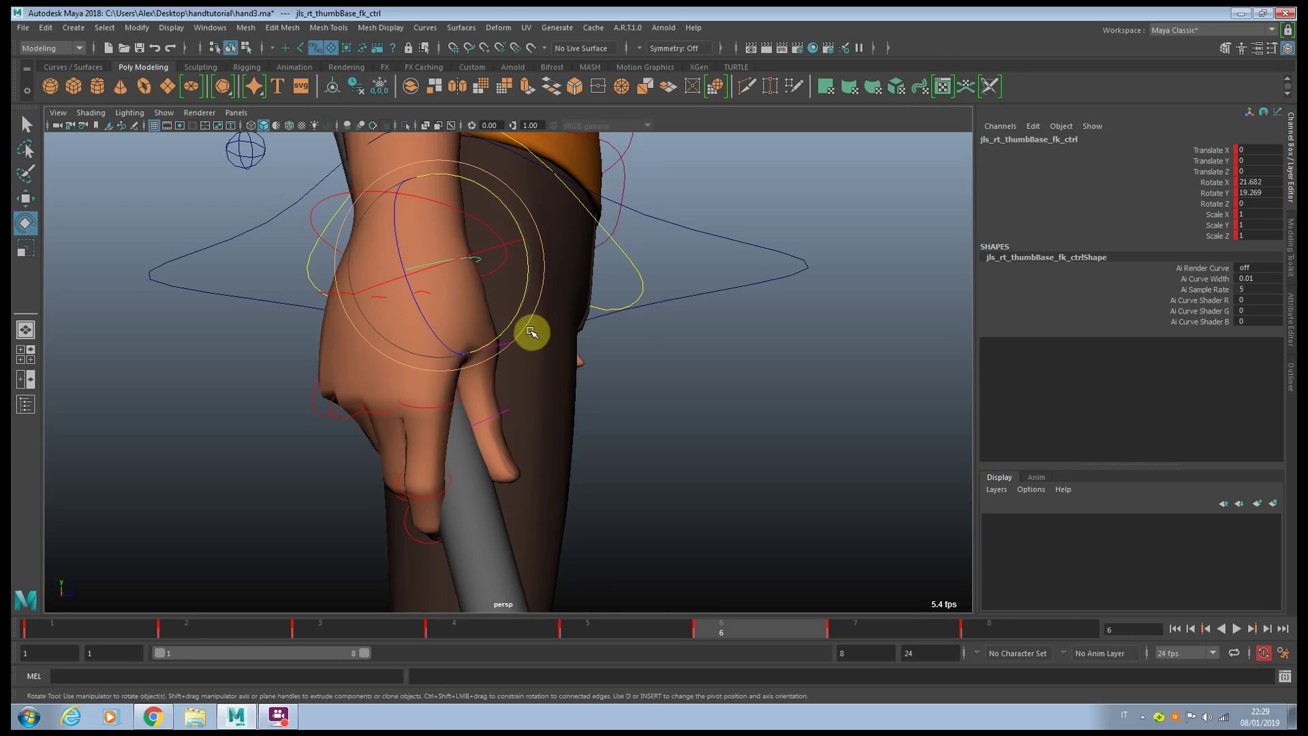
{"action": "left_click_drag", "start_coordinate": [525, 304], "coordinate": [524, 307]}
{"action": "left_click", "coordinate": [506, 254]}
Step: Move the cylinder to fit between the right thumb and fingers
{"action": "left_click_drag", "start_coordinate": [409, 303], "coordinate": [470, 329], "text": "alt"}
{"action": "left_click_drag", "start_coordinate": [488, 338], "coordinate": [675, 395]}
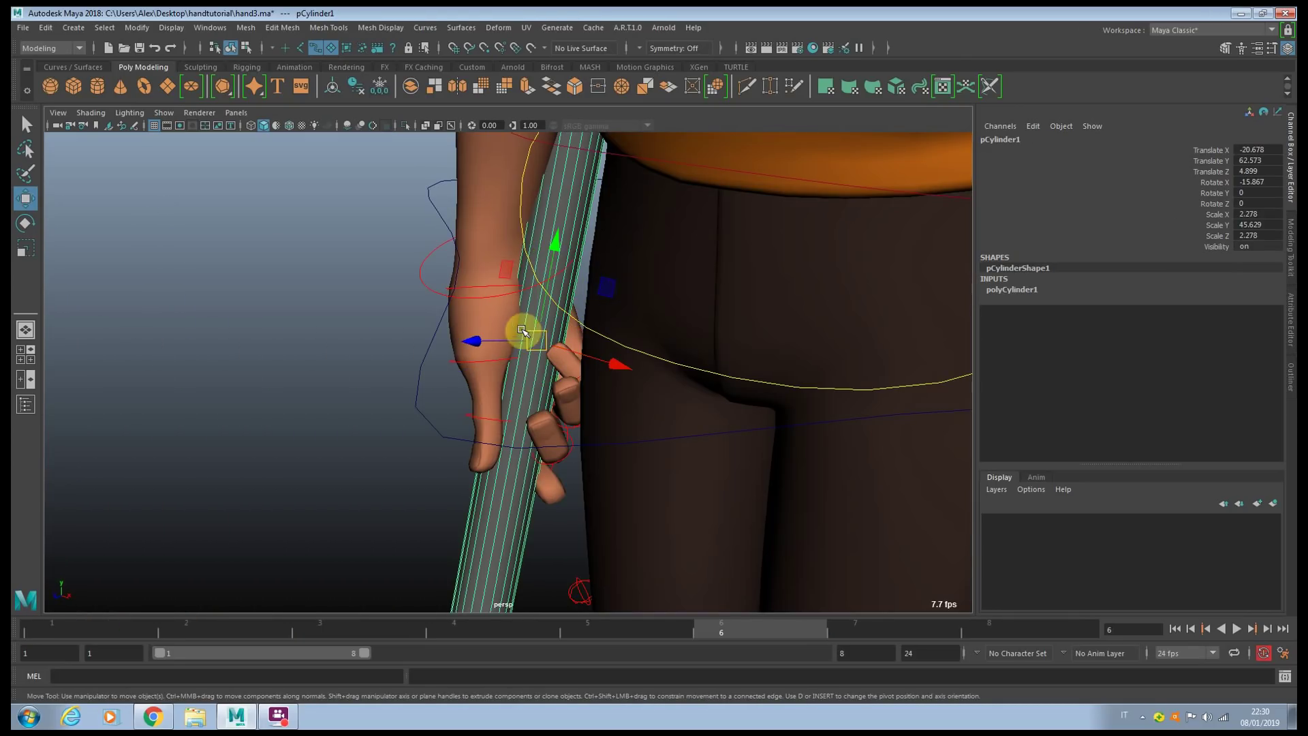
{"action": "left_click_drag", "start_coordinate": [522, 331], "coordinate": [418, 293]}
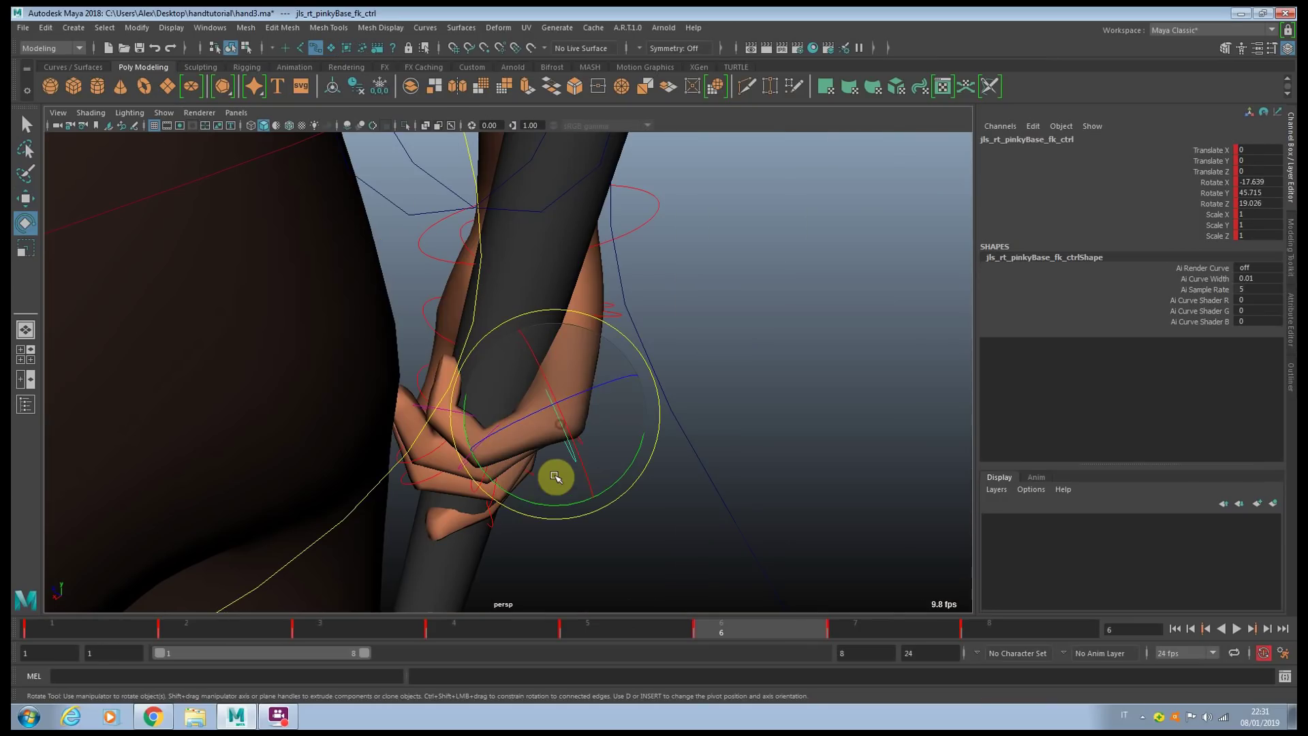
Step: Rotate the right pinky's base control to about -22.9, 52.4, 25.5
{"action": "left_click_drag", "start_coordinate": [543, 496], "coordinate": [535, 488]}
{"action": "key", "text": "q"}
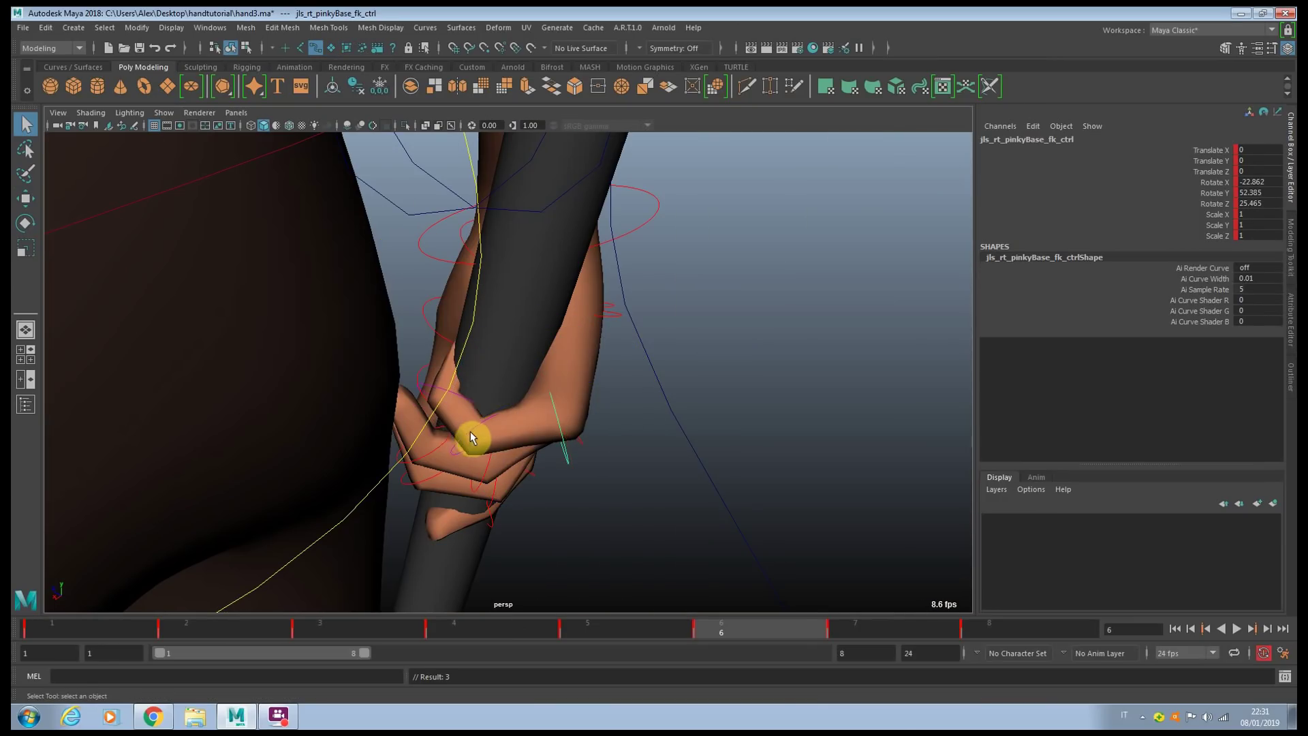
{"action": "left_click_drag", "start_coordinate": [470, 432], "coordinate": [500, 439], "text": "alt"}
Step: Move the right pinky's cup control to about 0.06, 0.06, 0.27
{"action": "left_click", "coordinate": [603, 312]}
{"action": "key", "text": "w"}
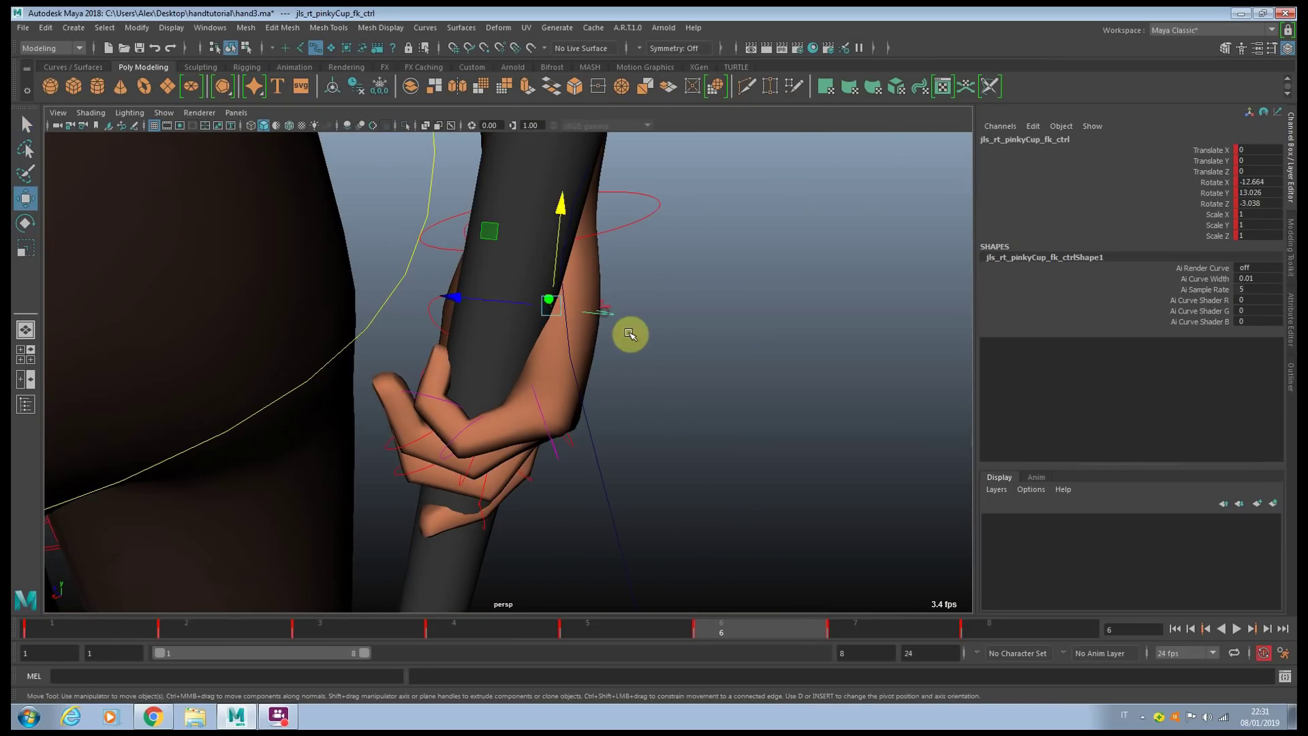
{"action": "left_click_drag", "start_coordinate": [521, 303], "coordinate": [516, 304]}
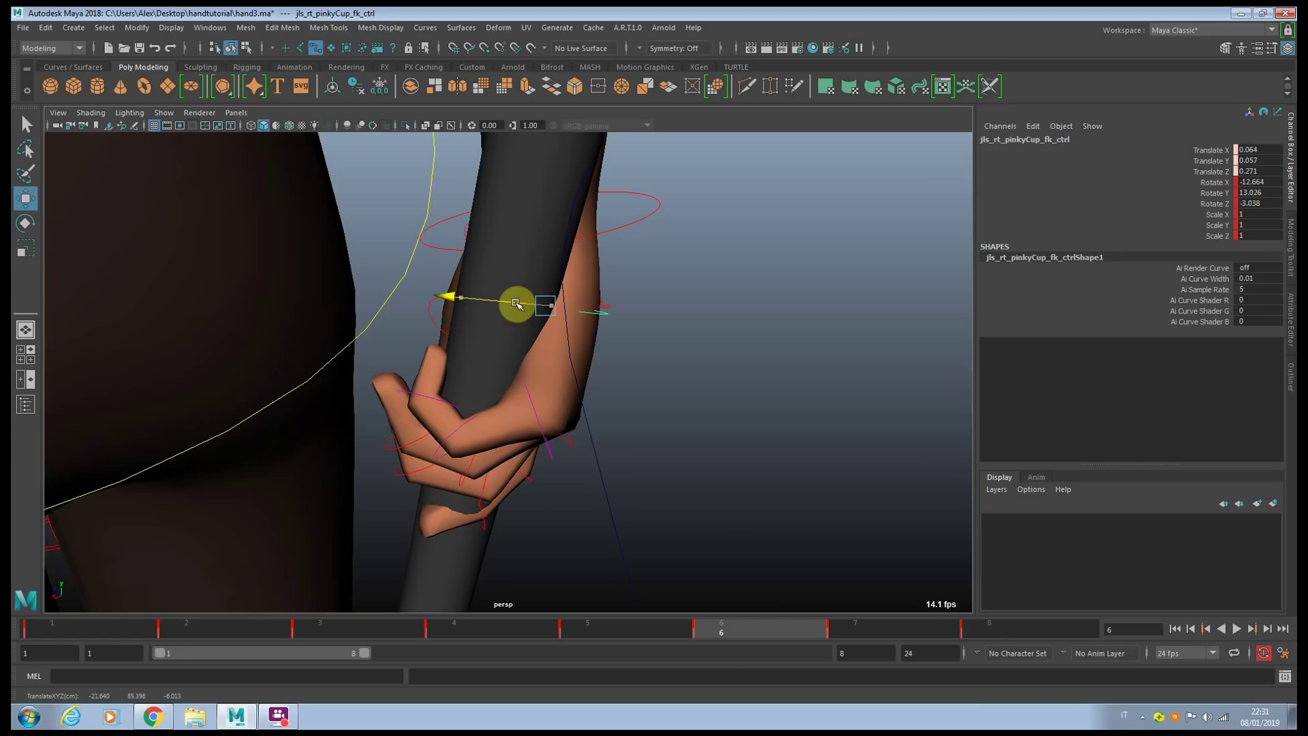
Step: Rotate the right pinky's base control again to fit the finger around the cylinder
{"action": "left_click", "coordinate": [534, 413]}
{"action": "key", "text": "e"}
{"action": "left_click_drag", "start_coordinate": [505, 438], "coordinate": [650, 431]}
{"action": "left_click", "coordinate": [418, 374]}
Step: Curl the right ring finger around the cylinder, rotating its tip control to about 50.2 in Rotate Y
{"action": "left_click", "coordinate": [638, 406]}
{"action": "key", "text": "q"}
{"action": "left_click", "coordinate": [623, 420]}
{"action": "left_click", "coordinate": [624, 420]}
{"action": "key", "text": "e"}
{"action": "left_click_drag", "start_coordinate": [652, 385], "coordinate": [641, 319]}
{"action": "left_click", "coordinate": [646, 379]}
{"action": "key", "text": "e"}
{"action": "left_click_drag", "start_coordinate": [745, 362], "coordinate": [515, 336], "text": "alt"}
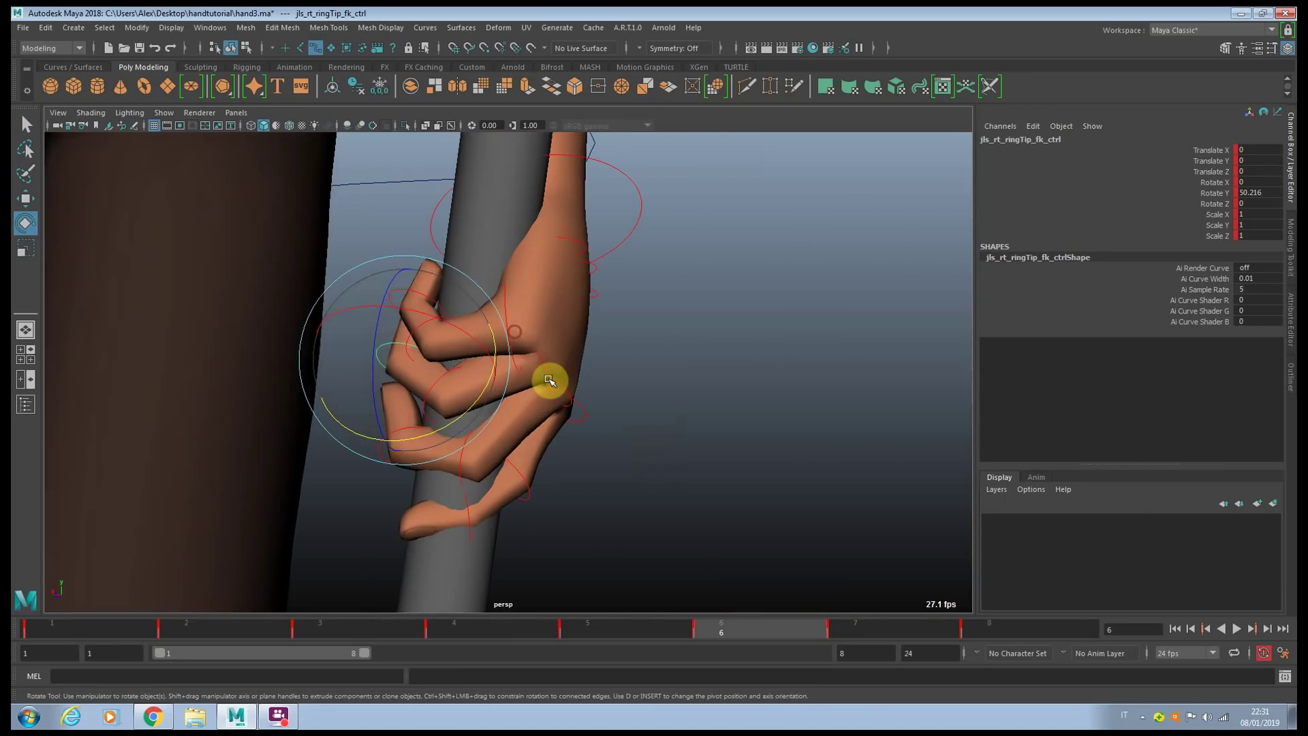
Step: Rotate the right ring finger's base control to about 0.3, 32.4, 1.3 and move it to about -0.14, 0, -0.22
{"action": "key", "text": "q"}
{"action": "left_click", "coordinate": [563, 387]}
{"action": "key", "text": "e"}
{"action": "left_click_drag", "start_coordinate": [560, 421], "coordinate": [455, 385]}
{"action": "left_click_drag", "start_coordinate": [483, 385], "coordinate": [469, 380], "text": "alt"}
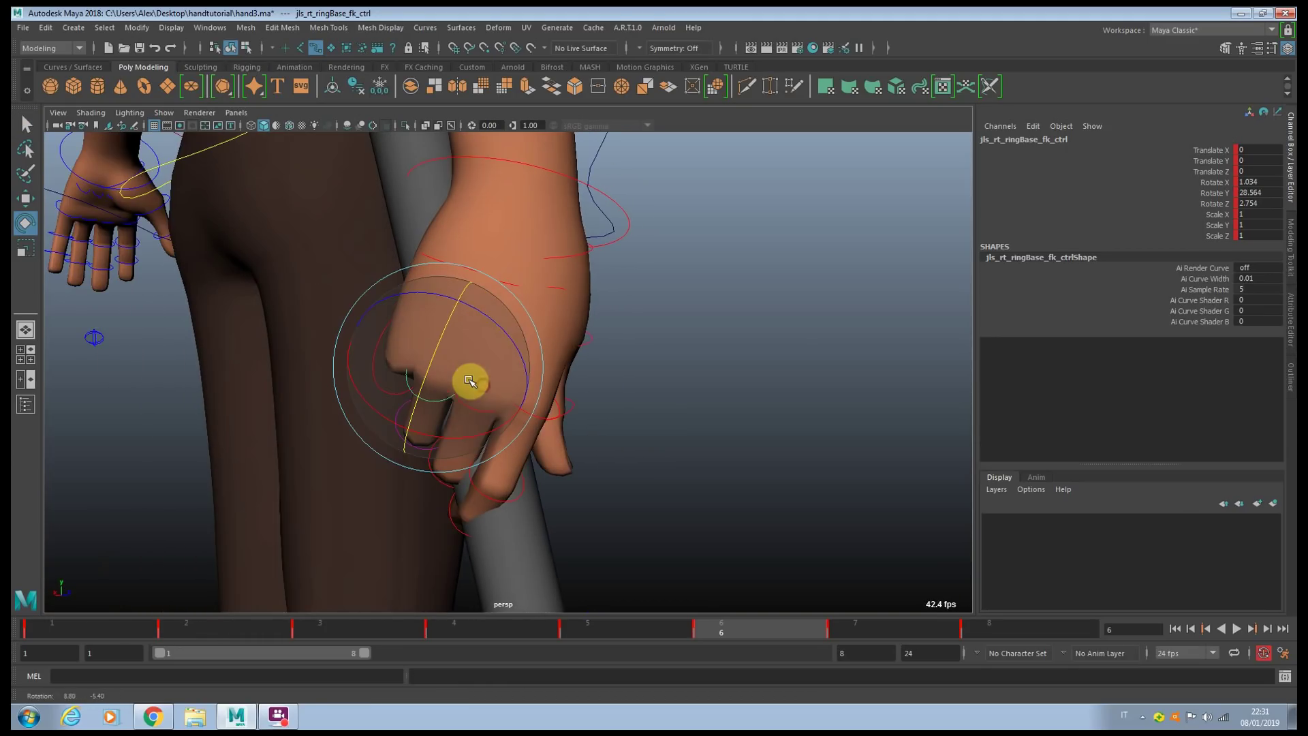
{"action": "mouse_move", "coordinate": [483, 318]}
{"action": "left_mouse_down"}
{"action": "mouse_move", "coordinate": [467, 336]}
{"action": "mouse_move", "coordinate": [465, 324]}
{"action": "left_mouse_up"}
{"action": "key", "text": "w"}
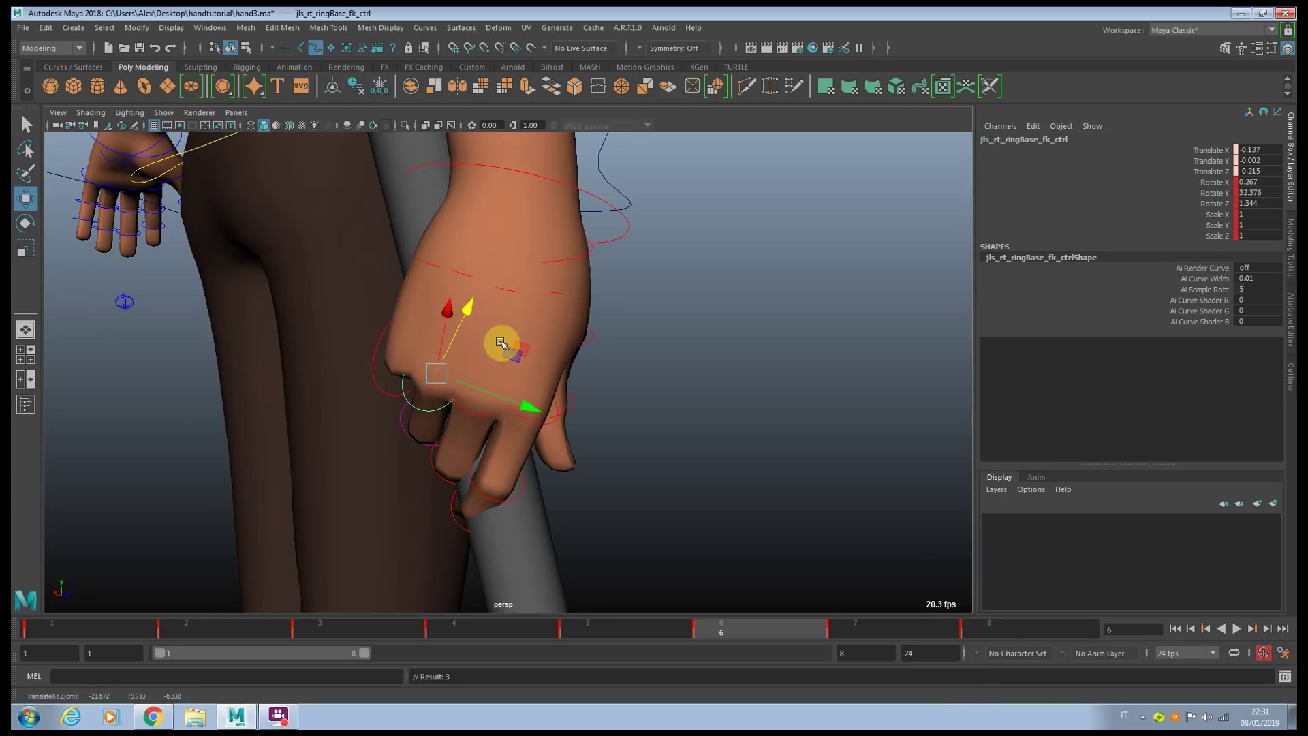
{"action": "left_click_drag", "start_coordinate": [509, 397], "coordinate": [482, 402], "text": "alt"}
Step: Tighten the right middle finger around the cylinder by rotating its base control and its middle control to about 57 in Rotate Y
{"action": "key", "text": "e"}
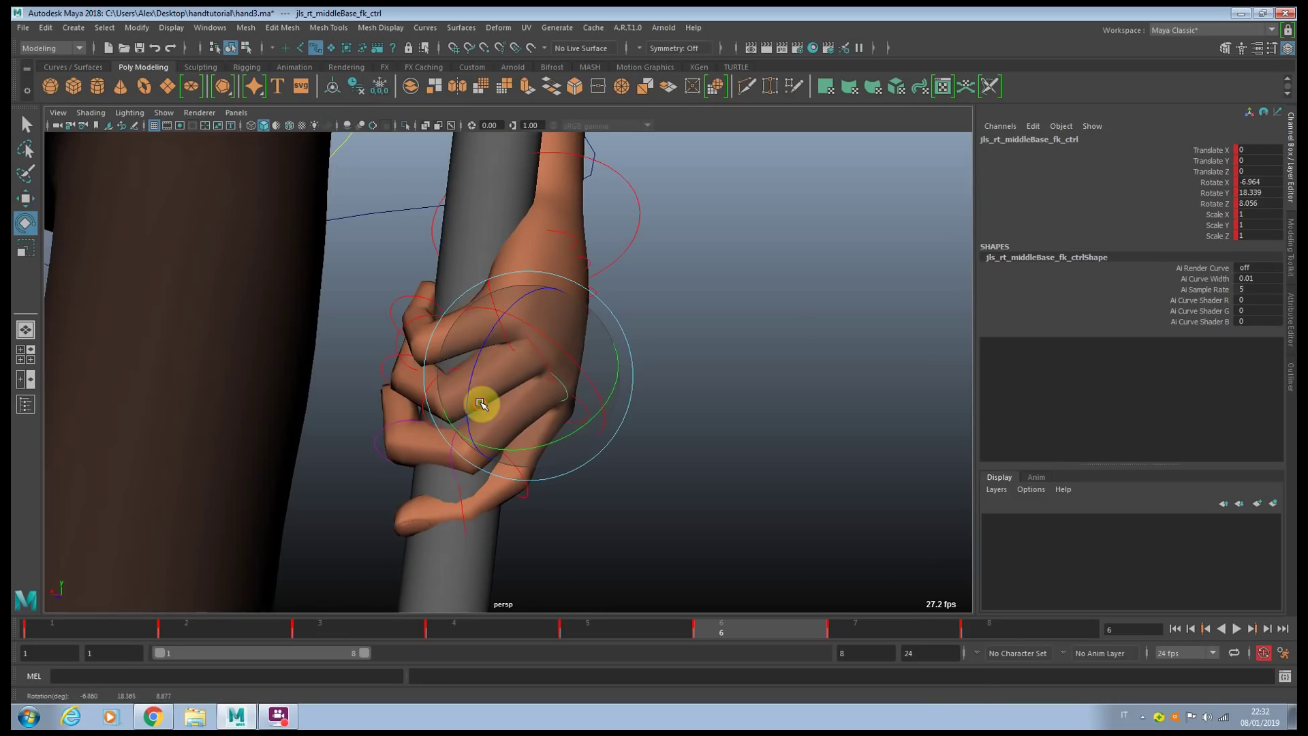
{"action": "left_click", "coordinate": [517, 437]}
{"action": "left_click_drag", "start_coordinate": [538, 455], "coordinate": [461, 455]}
{"action": "key", "text": "q"}
{"action": "left_click", "coordinate": [492, 455]}
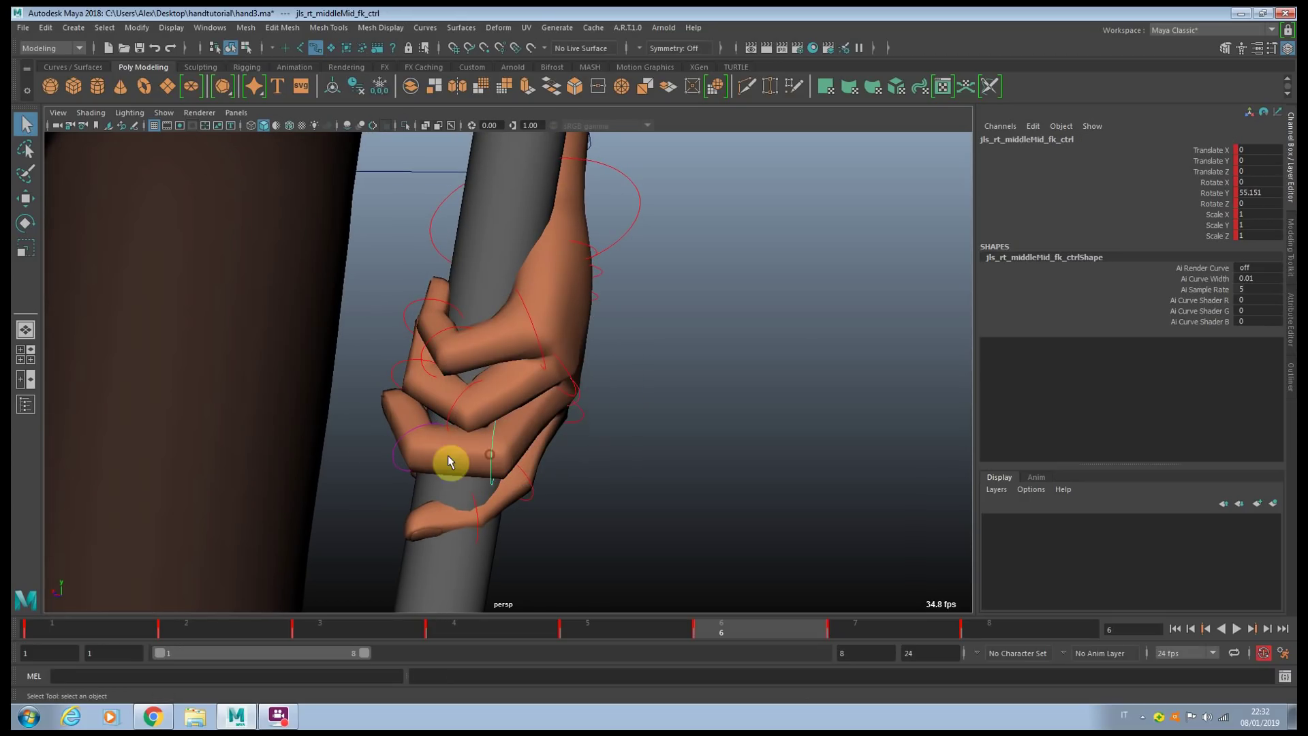
{"action": "left_click", "coordinate": [482, 472]}
{"action": "key", "text": "e"}
{"action": "mouse_move", "coordinate": [511, 491]}
{"action": "left_mouse_down"}
{"action": "mouse_move", "coordinate": [496, 488]}
{"action": "mouse_move", "coordinate": [718, 470]}
{"action": "mouse_move", "coordinate": [647, 412]}
{"action": "mouse_move", "coordinate": [711, 421]}
{"action": "mouse_move", "coordinate": [818, 397]}
{"action": "mouse_move", "coordinate": [706, 432]}
{"action": "mouse_move", "coordinate": [788, 430]}
{"action": "mouse_move", "coordinate": [575, 389]}
{"action": "mouse_move", "coordinate": [599, 364]}
{"action": "mouse_move", "coordinate": [562, 393]}
{"action": "left_mouse_up"}
Step: Rotate the right index finger's base control to about -7.5, 16.9, 15.5 and its middle and tip controls to about 10.0 in Rotate Y
{"action": "left_click", "coordinate": [666, 292]}
{"action": "left_click", "coordinate": [642, 444]}
{"action": "left_click", "coordinate": [586, 372]}
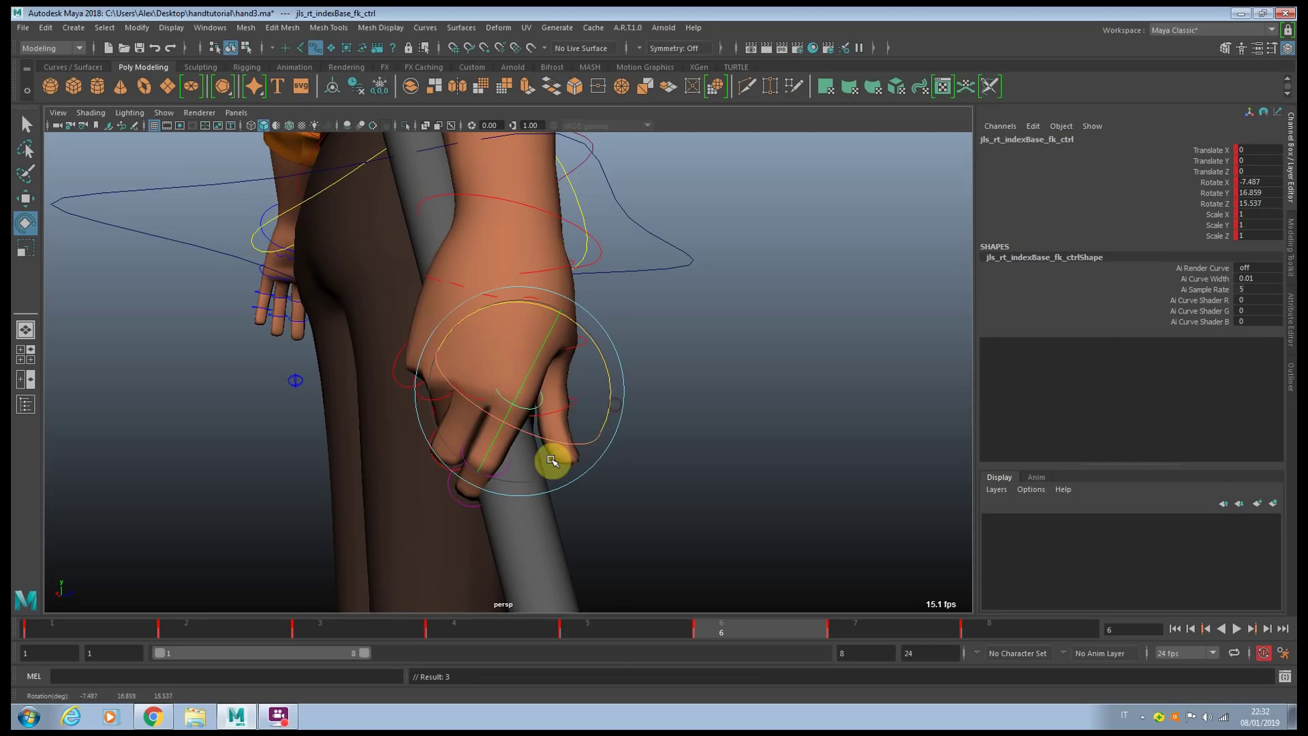
{"action": "left_click_drag", "start_coordinate": [510, 499], "coordinate": [462, 428], "text": "alt"}
{"action": "key", "text": "e"}
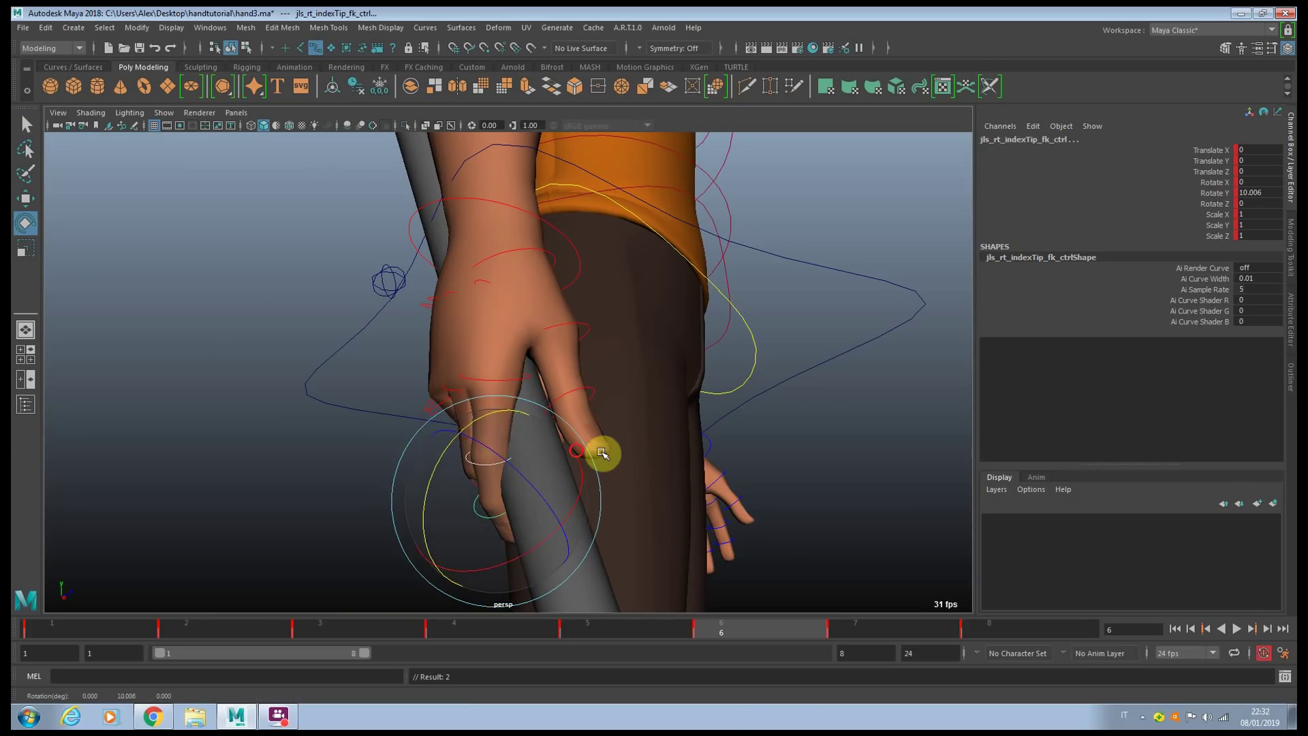
{"action": "left_click_drag", "start_coordinate": [599, 453], "coordinate": [622, 452], "text": "alt"}
{"action": "left_click", "coordinate": [622, 452]}
Step: Rotate the right index finger's base control to about -16.4, 5.2, 6.9
{"action": "left_click", "coordinate": [531, 396]}
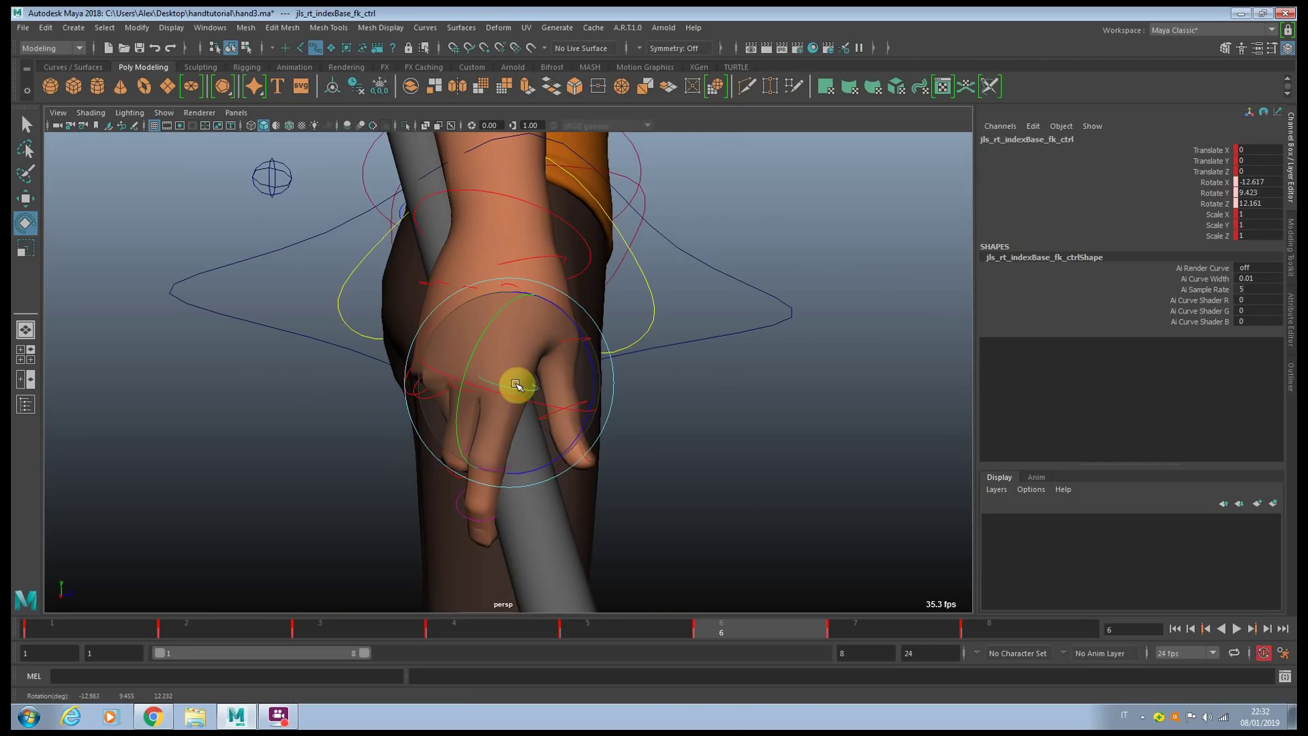
{"action": "key", "text": "q"}
{"action": "key", "text": "e"}
{"action": "left_click_drag", "start_coordinate": [594, 442], "coordinate": [681, 447], "text": "alt"}
{"action": "key", "text": "q"}
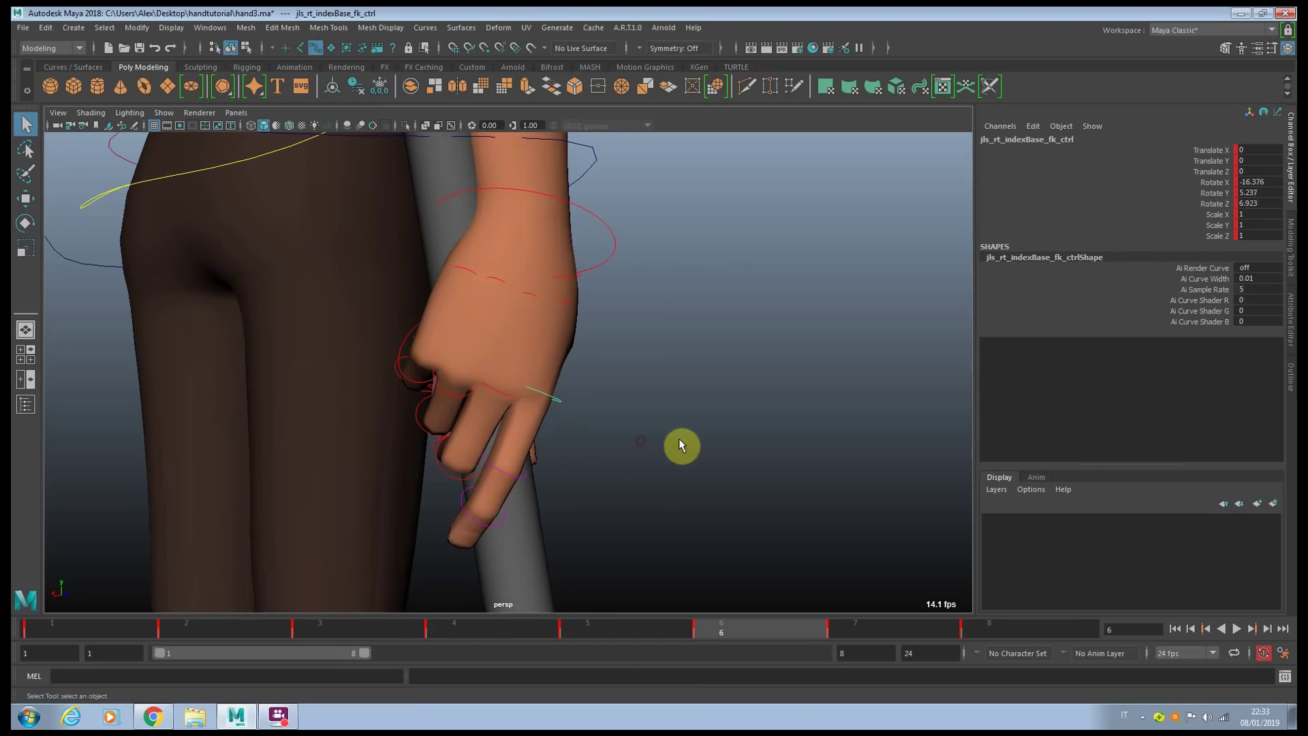
Step: Curl the right index finger's middle and tip controls together around the cylinder
{"action": "left_click", "coordinate": [492, 524]}
{"action": "key", "text": "e"}
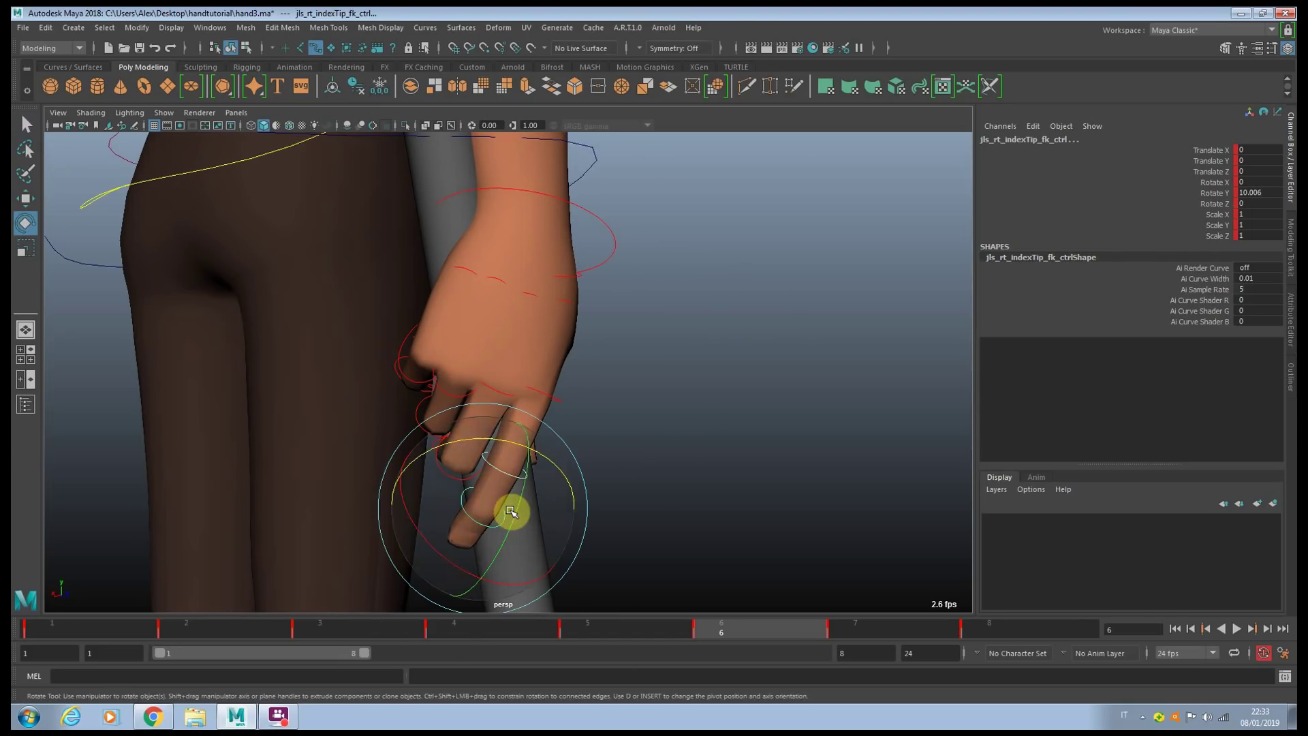
{"action": "left_click_drag", "start_coordinate": [511, 511], "coordinate": [680, 441]}
{"action": "left_click", "coordinate": [680, 441]}
Step: Rotate the right pinky's base control to about -12.6, 47.8, -2.1
{"action": "left_click", "coordinate": [593, 363]}
{"action": "left_click_drag", "start_coordinate": [598, 371], "coordinate": [663, 342], "text": "alt"}
{"action": "mouse_move", "coordinate": [634, 260]}
{"action": "left_mouse_down"}
{"action": "mouse_move", "coordinate": [657, 309]}
{"action": "mouse_move", "coordinate": [642, 339]}
{"action": "mouse_move", "coordinate": [663, 344]}
{"action": "mouse_move", "coordinate": [651, 268]}
{"action": "left_mouse_up"}
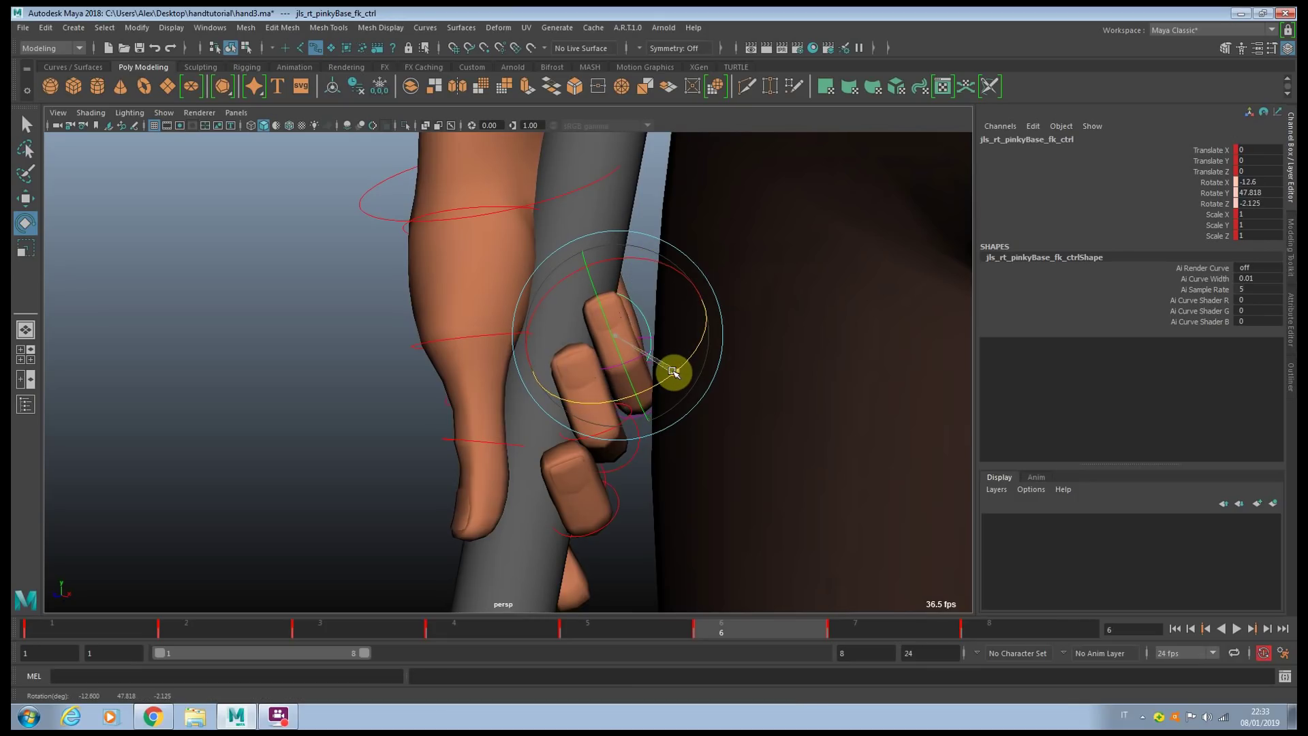
{"action": "left_click_drag", "start_coordinate": [674, 371], "coordinate": [663, 400], "text": "alt"}
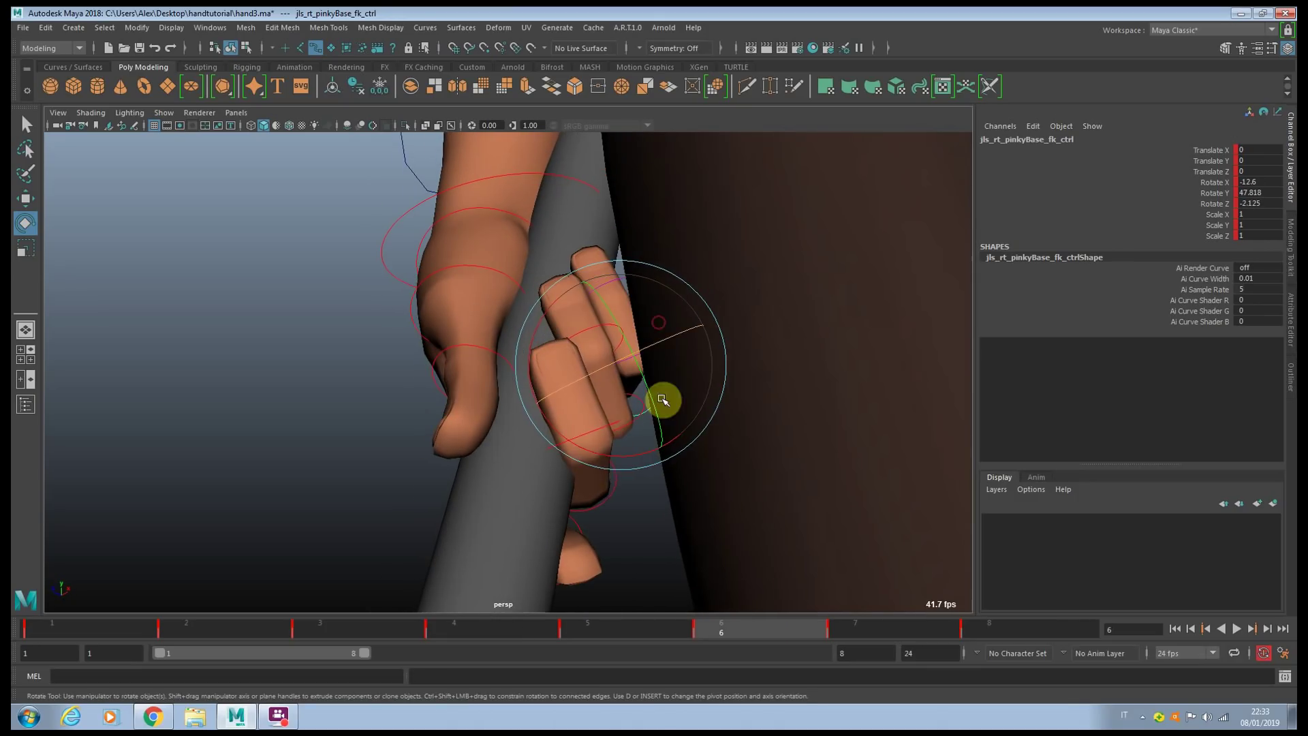
Step: Move the right middle finger's base control to about -0.12, -0.13, -0.77 and its middle control to about -0.65, -0.25, 0.36
{"action": "left_click", "coordinate": [615, 494]}
{"action": "key", "text": "w"}
{"action": "left_click_drag", "start_coordinate": [607, 505], "coordinate": [570, 467], "text": "alt"}
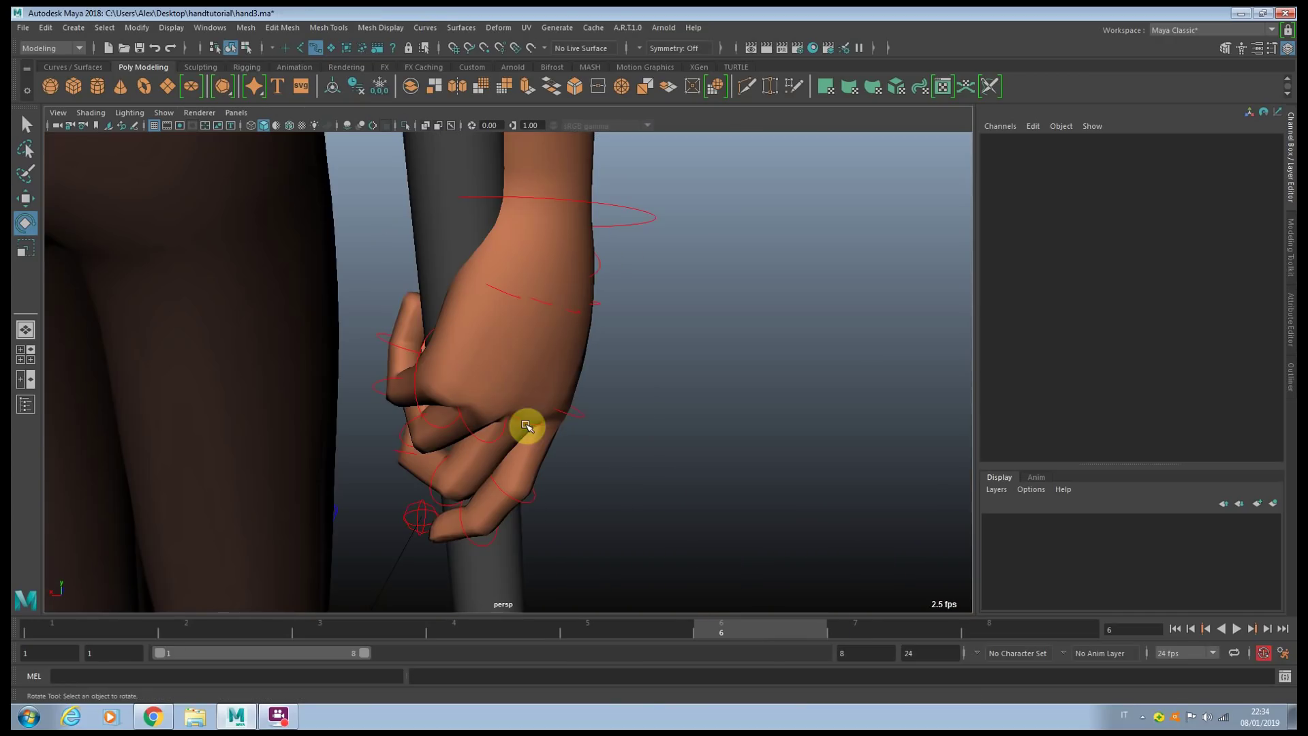
{"action": "left_click", "coordinate": [532, 424]}
{"action": "key", "text": "w"}
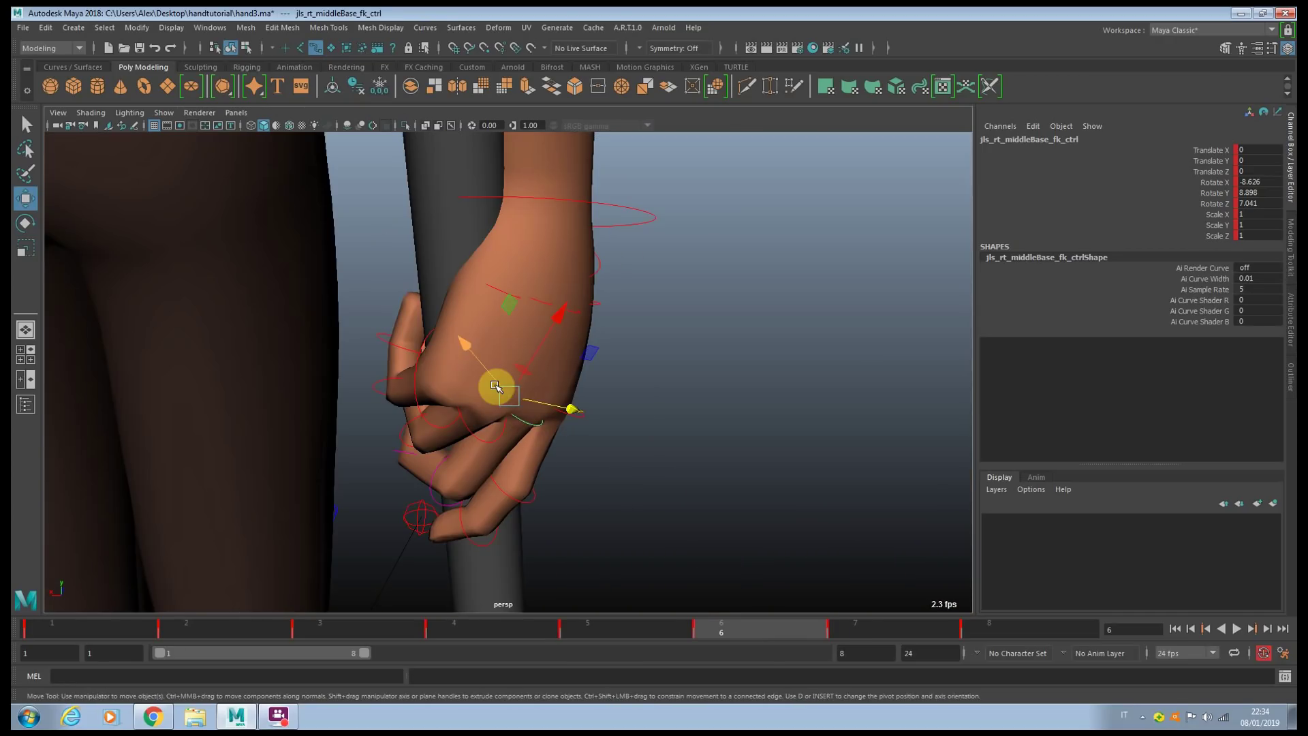
{"action": "left_click_drag", "start_coordinate": [496, 386], "coordinate": [622, 439]}
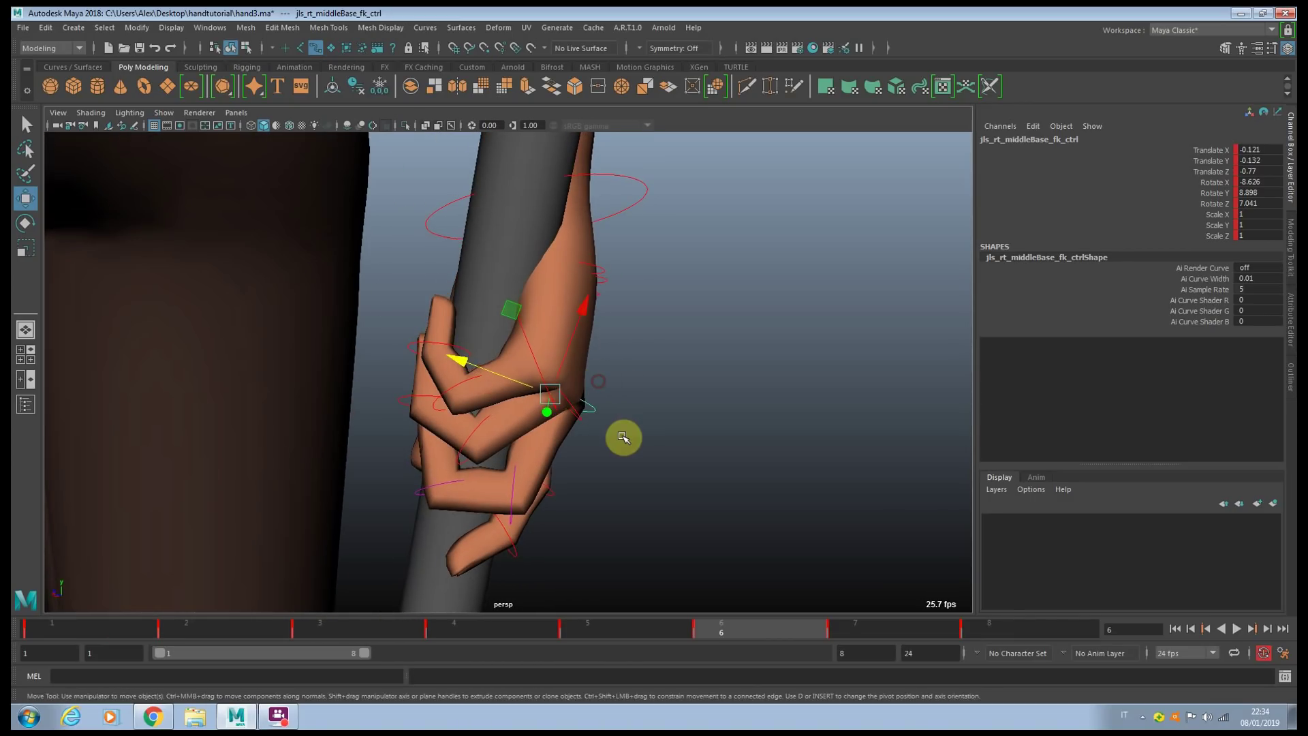
{"action": "key", "text": "e"}
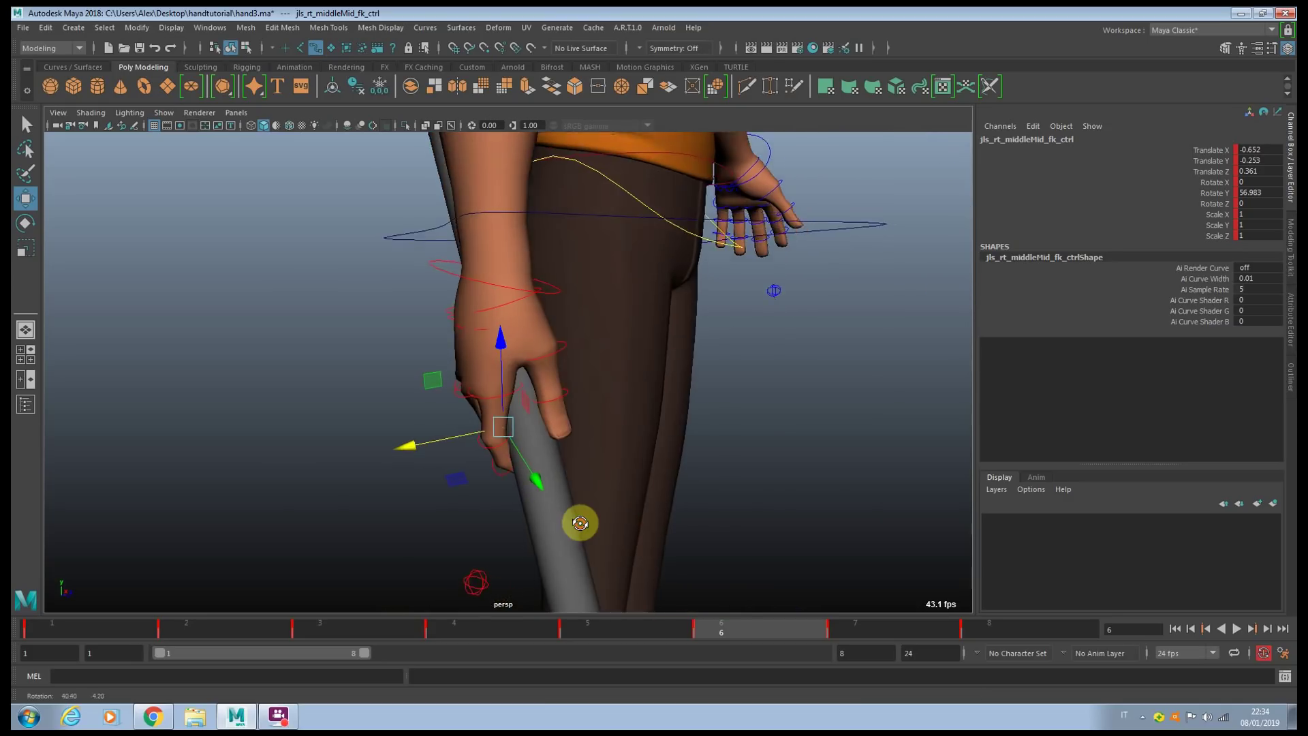
Step: Rotate the right ring finger's base control to about -7.7, 37.1, 6.5
{"action": "scroll", "coordinate": [310, 491], "scroll_direction": "up", "scroll_amount": 3}
{"action": "left_click", "coordinate": [287, 486]}
{"action": "scroll", "coordinate": [300, 482], "scroll_direction": "down", "scroll_amount": 3}
{"action": "left_click_drag", "start_coordinate": [301, 481], "coordinate": [416, 423], "text": "alt"}
{"action": "right_click_drag", "start_coordinate": [416, 423], "coordinate": [603, 432], "text": "alt"}
{"action": "left_click_drag", "start_coordinate": [603, 431], "coordinate": [586, 372], "text": "alt"}
{"action": "left_click", "coordinate": [608, 400]}
{"action": "key", "text": "e"}
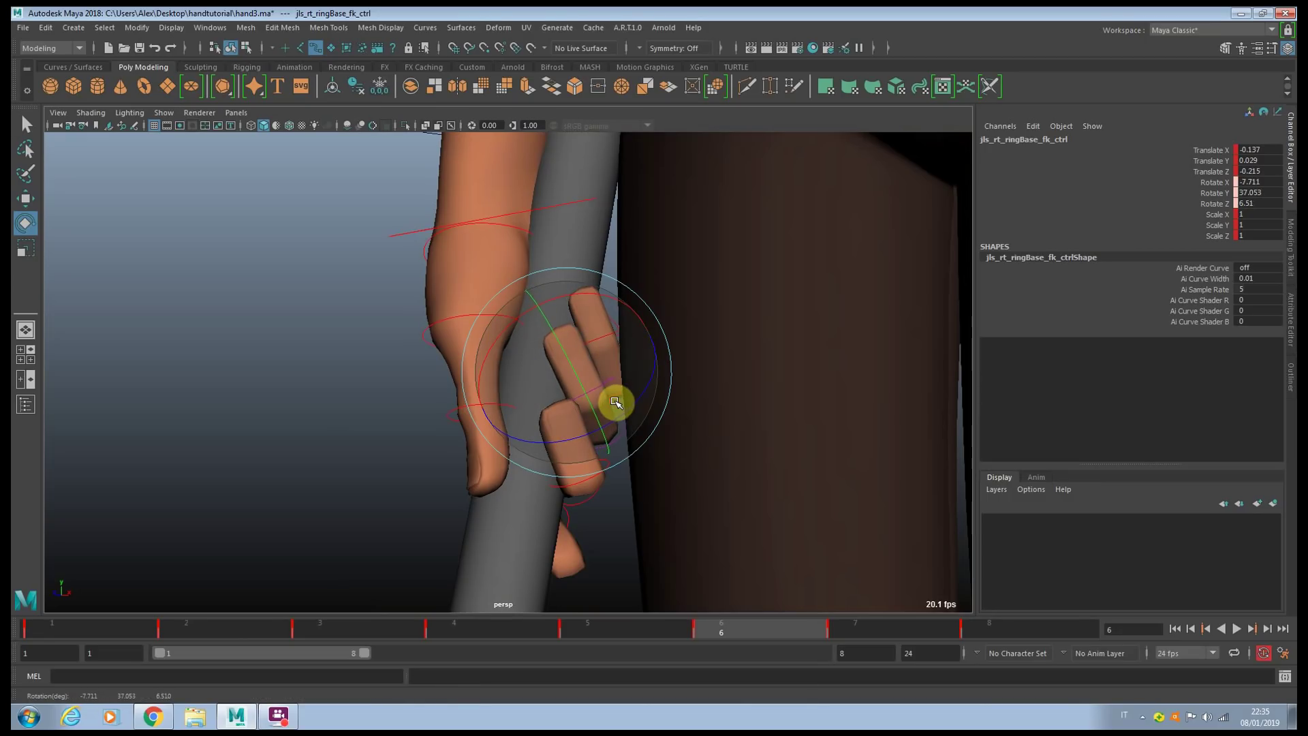
{"action": "mouse_move", "coordinate": [616, 402]}
{"action": "left_mouse_down", "text": "alt"}
{"action": "mouse_move", "coordinate": [538, 406]}
{"action": "mouse_move", "coordinate": [645, 400]}
{"action": "mouse_move", "coordinate": [626, 397]}
{"action": "left_mouse_up", "text": "alt"}
Step: Rotate the right pinky's base control to about -14.7, 54.4, 8.6 and clear the selection
{"action": "left_click", "coordinate": [590, 386]}
{"action": "left_click", "coordinate": [556, 363]}
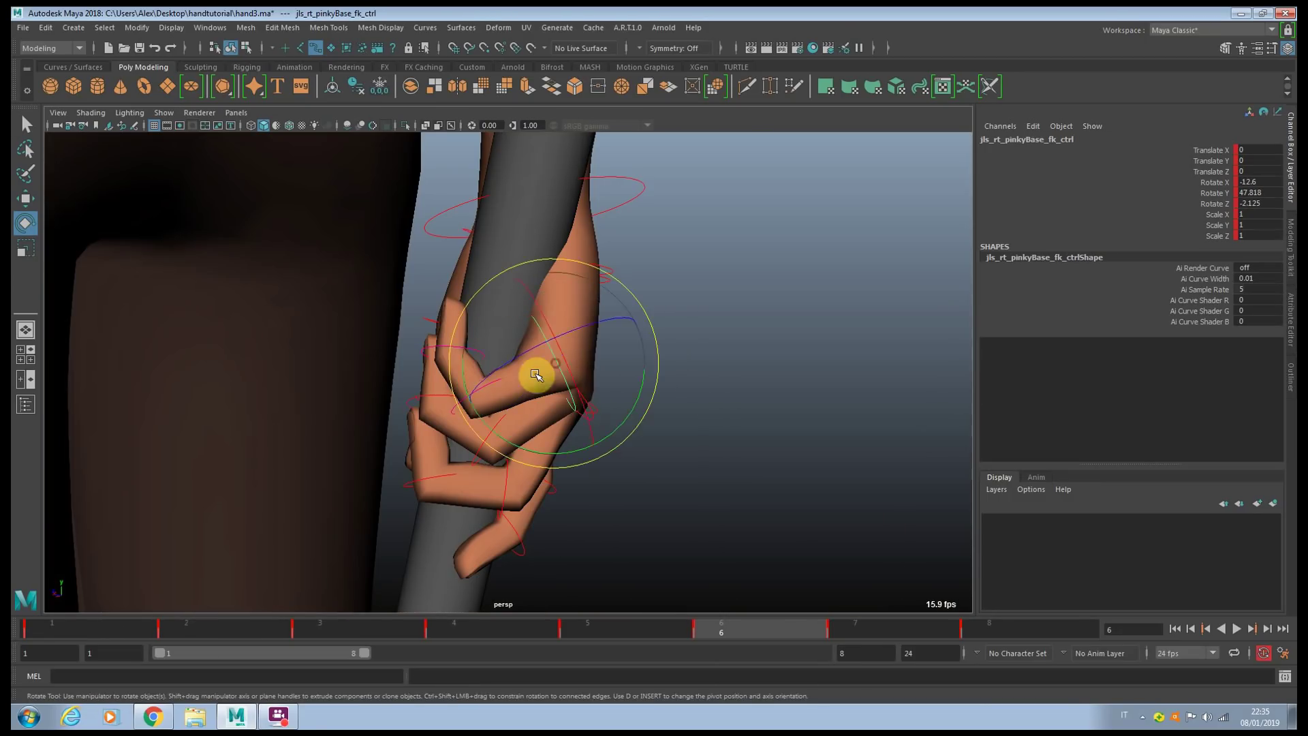
{"action": "left_click_drag", "start_coordinate": [536, 376], "coordinate": [595, 269], "text": "alt"}
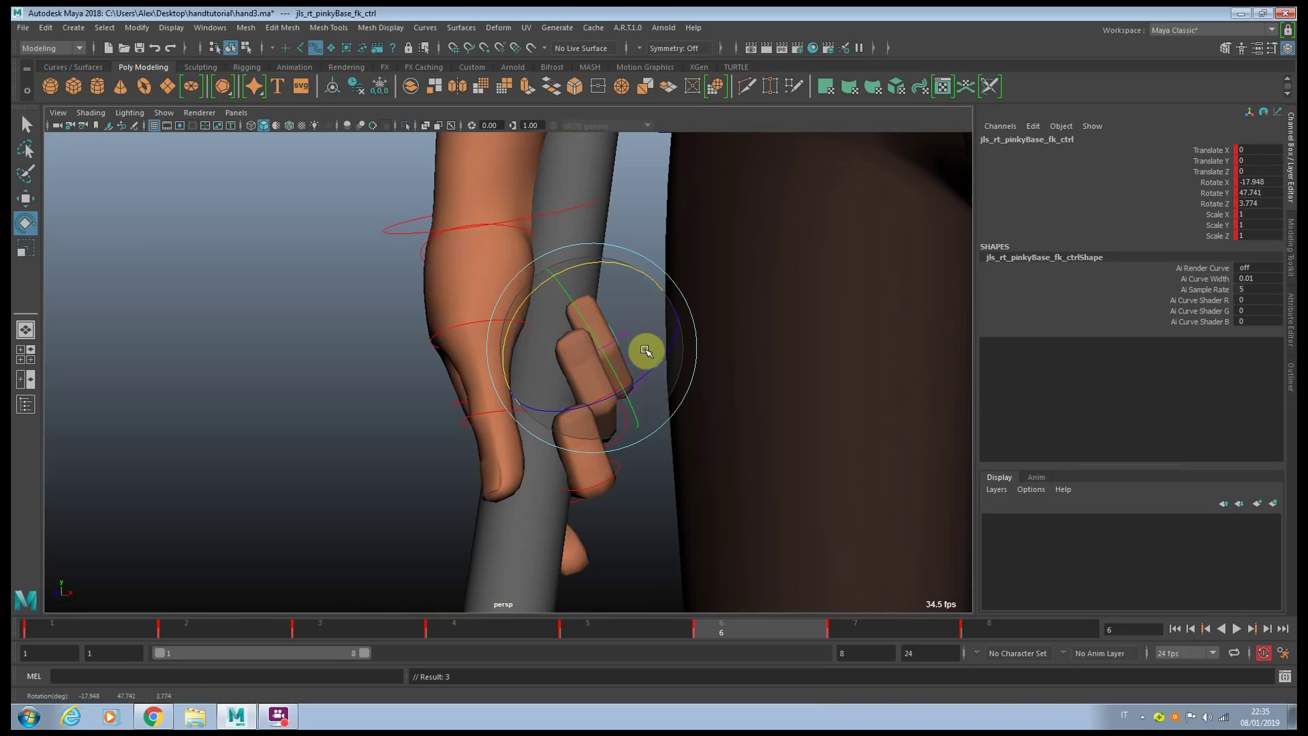
{"action": "left_click_drag", "start_coordinate": [646, 331], "coordinate": [618, 346], "text": "alt"}
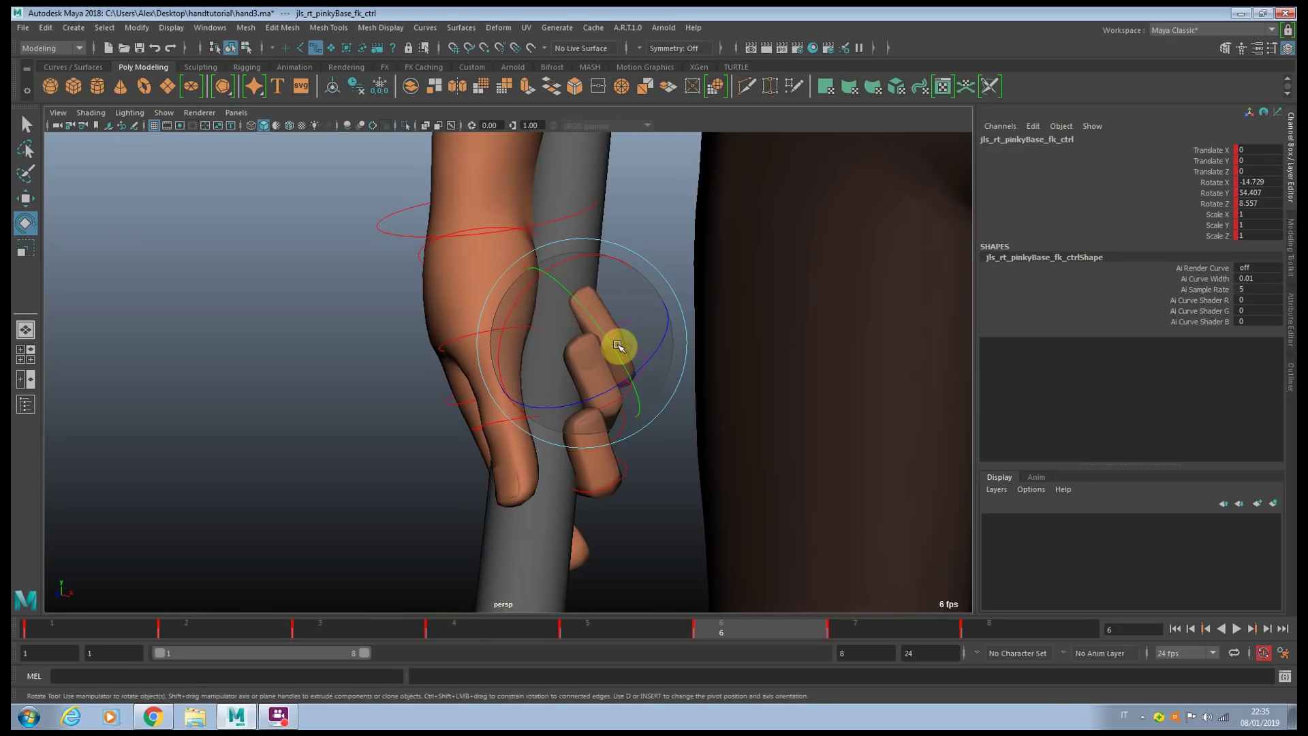
{"action": "left_click", "coordinate": [637, 348]}
{"action": "key", "text": "e"}
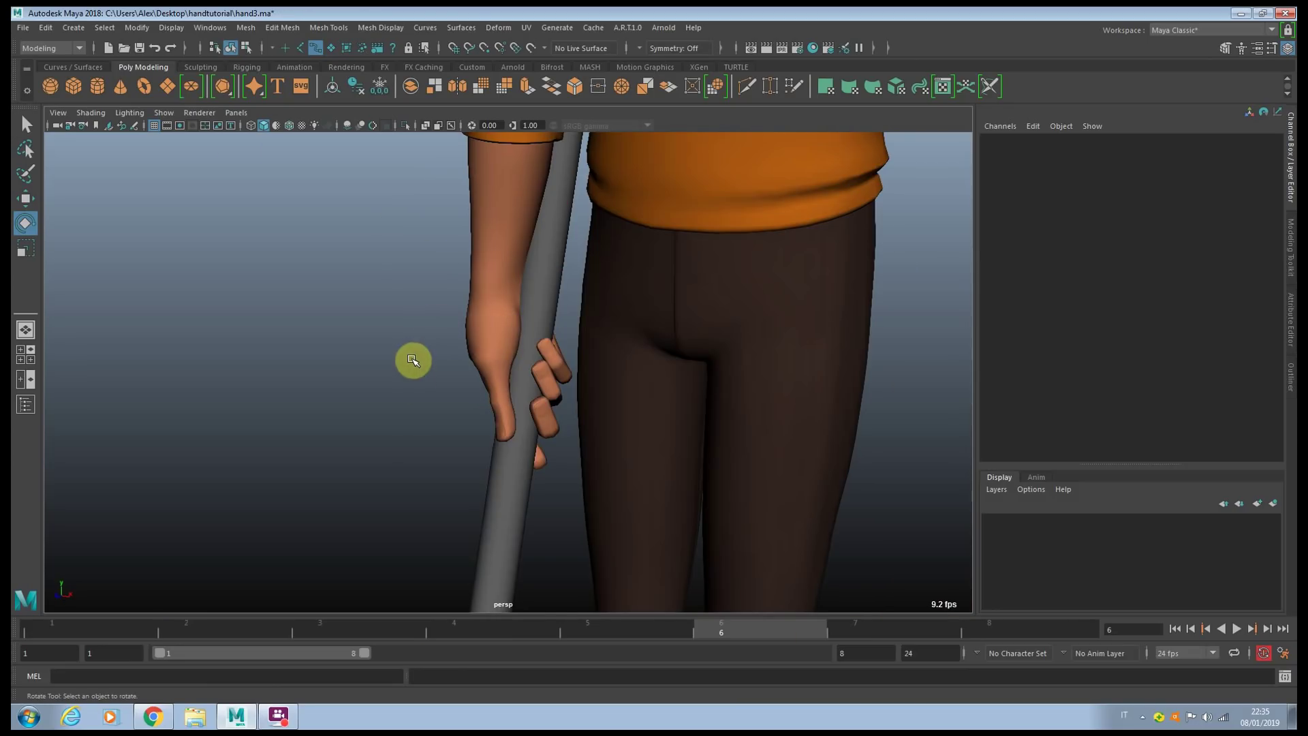
Step: Sketch the straight arm, hand and cylinder over the side view with a new Grease Pencil frame, and undo the strokes
{"action": "left_click_drag", "start_coordinate": [413, 360], "coordinate": [473, 362], "text": "alt"}
{"action": "scroll", "coordinate": [479, 362], "scroll_direction": "down", "scroll_amount": 5}
{"action": "scroll", "coordinate": [494, 350], "scroll_direction": "up", "scroll_amount": 5}
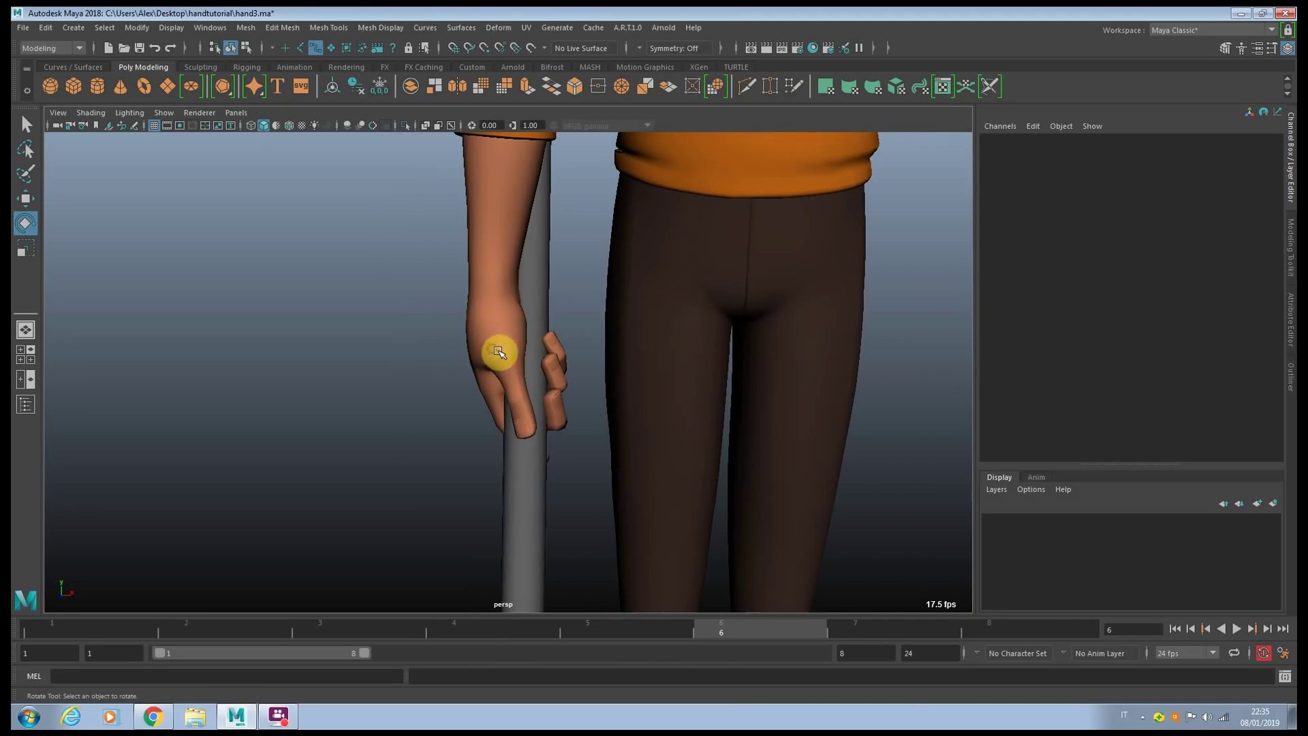
{"action": "left_click_drag", "start_coordinate": [472, 359], "coordinate": [654, 470], "text": "alt"}
{"action": "left_click_drag", "start_coordinate": [486, 369], "coordinate": [438, 239], "text": "alt"}
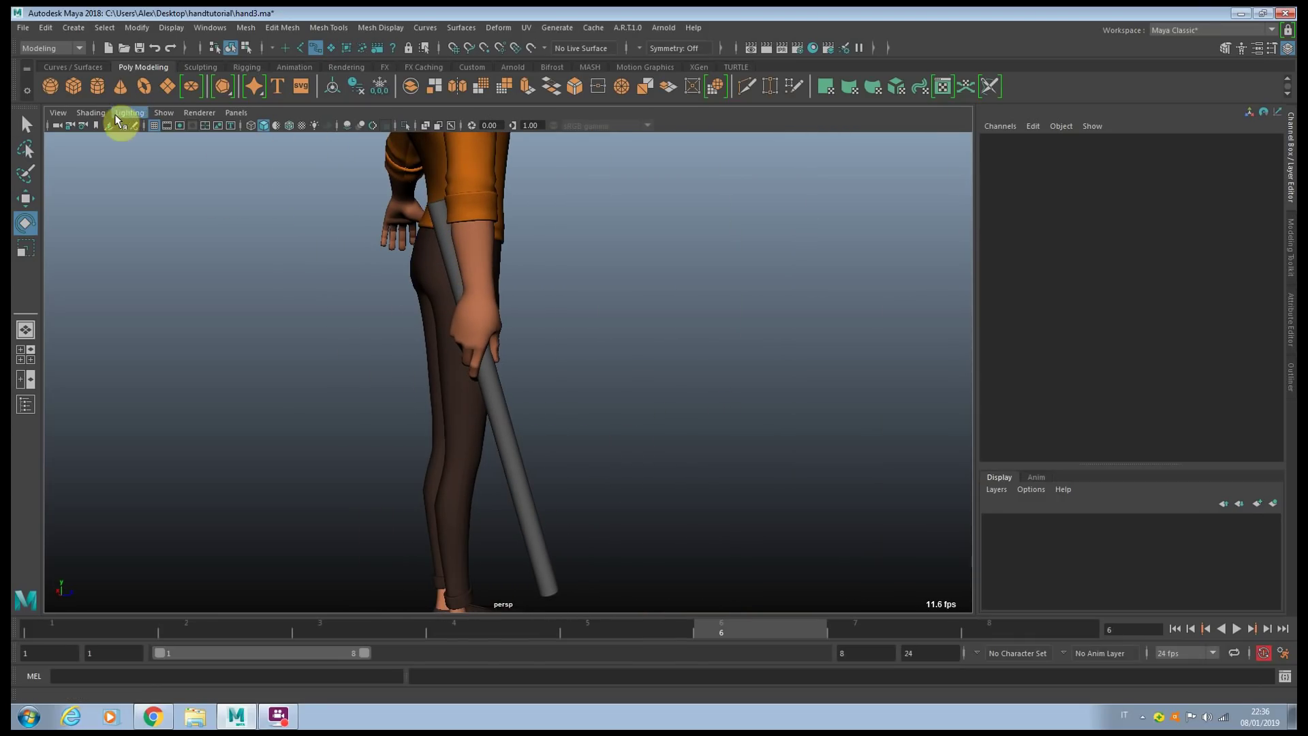
{"action": "left_click", "coordinate": [132, 125]}
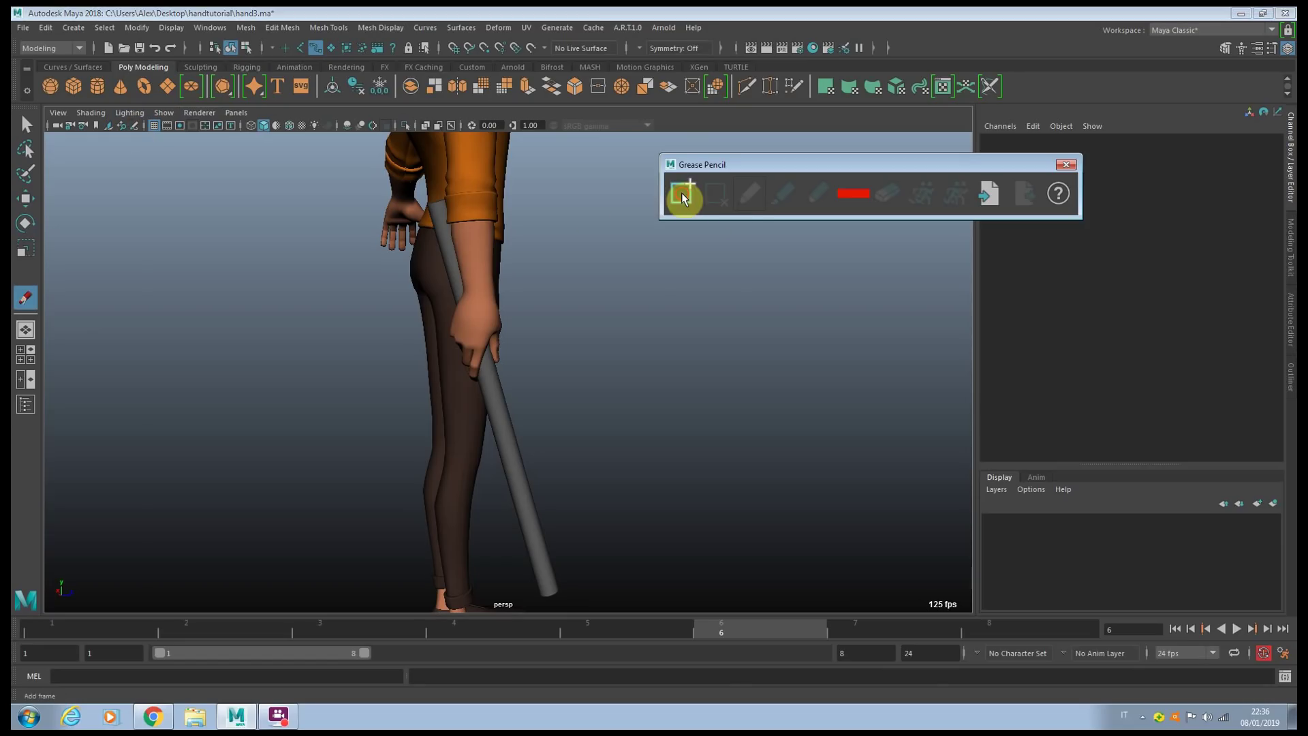
{"action": "left_click_drag", "start_coordinate": [454, 139], "coordinate": [456, 200]}
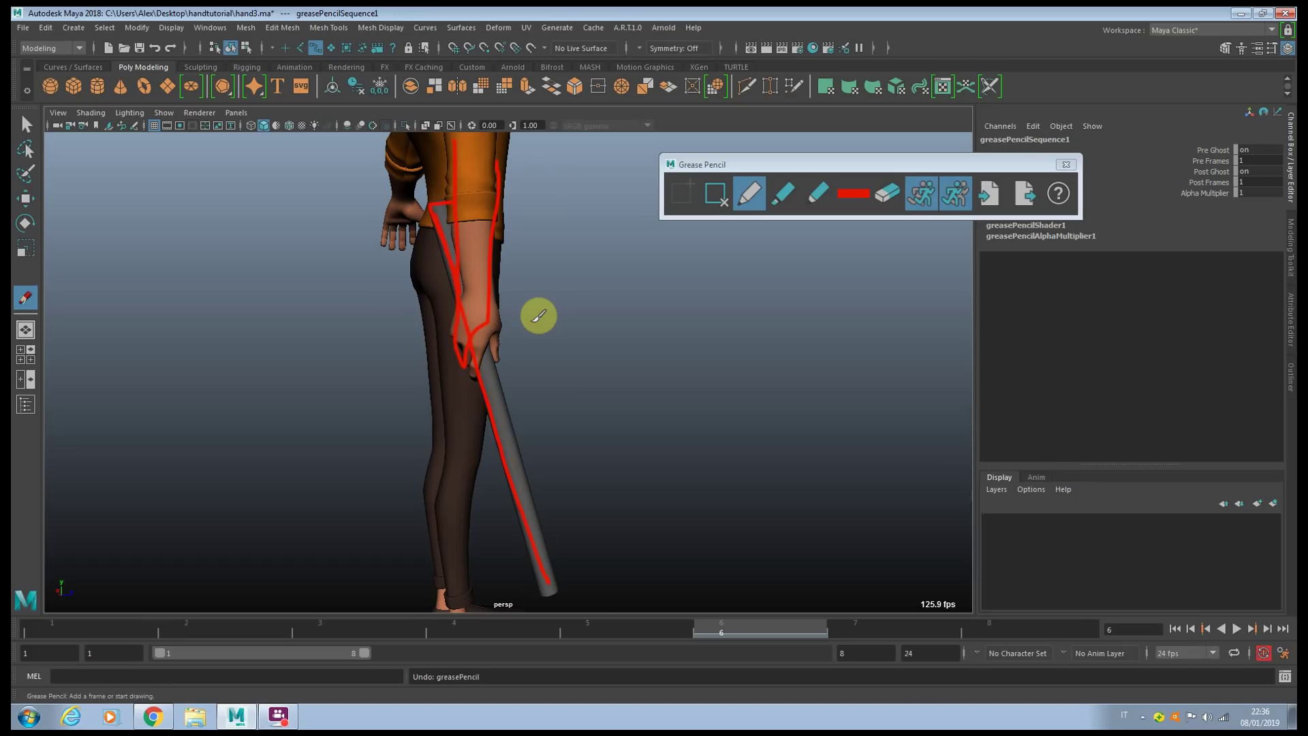
{"action": "key", "text": "ctrl+z"}
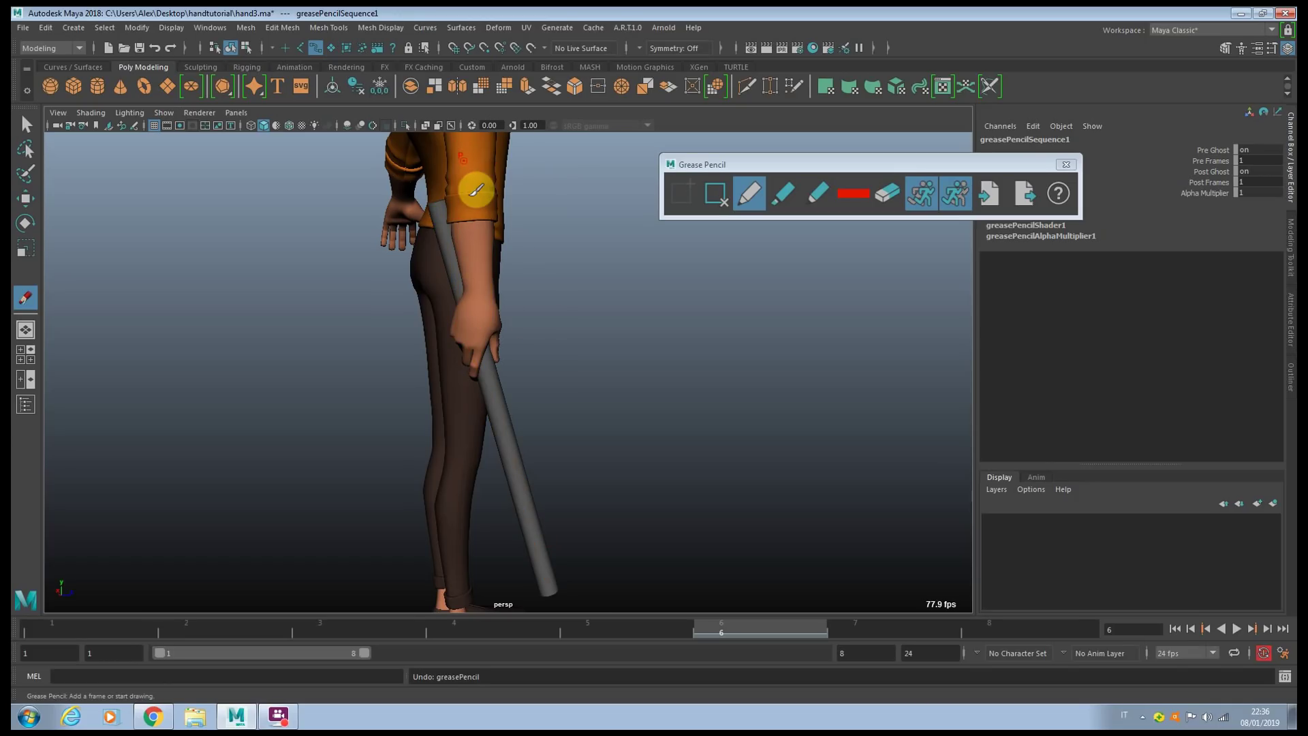
Step: Sketch the arm, a hand bent at the wrist and the cylinder outline in red with the Grease Pencil
{"action": "mouse_move", "coordinate": [455, 132]}
{"action": "left_mouse_down"}
{"action": "mouse_move", "coordinate": [467, 290]}
{"action": "mouse_move", "coordinate": [438, 317]}
{"action": "mouse_move", "coordinate": [497, 252]}
{"action": "mouse_move", "coordinate": [490, 129]}
{"action": "left_mouse_up"}
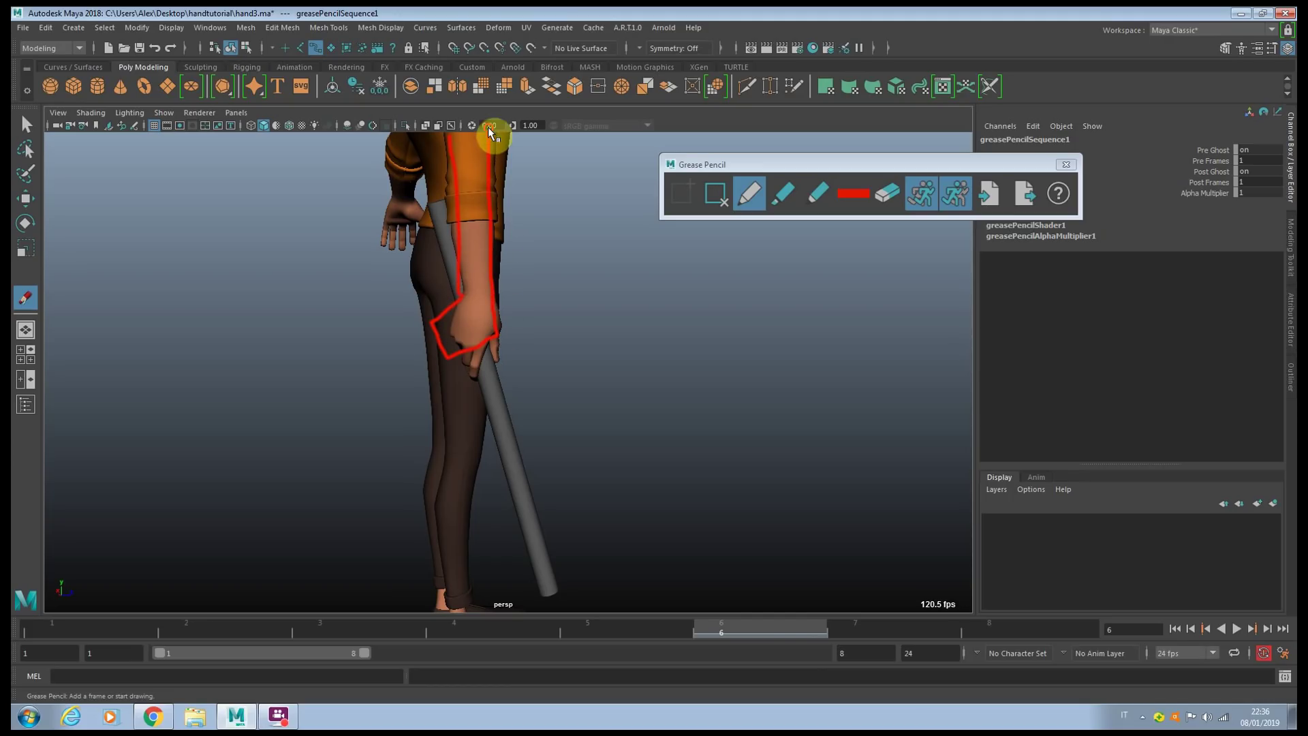
{"action": "mouse_move", "coordinate": [465, 293]}
{"action": "left_mouse_down"}
{"action": "mouse_move", "coordinate": [440, 216]}
{"action": "mouse_move", "coordinate": [549, 578]}
{"action": "mouse_move", "coordinate": [529, 443]}
{"action": "mouse_move", "coordinate": [491, 327]}
{"action": "mouse_move", "coordinate": [508, 326]}
{"action": "mouse_move", "coordinate": [503, 264]}
{"action": "mouse_move", "coordinate": [513, 342]}
{"action": "left_mouse_up"}
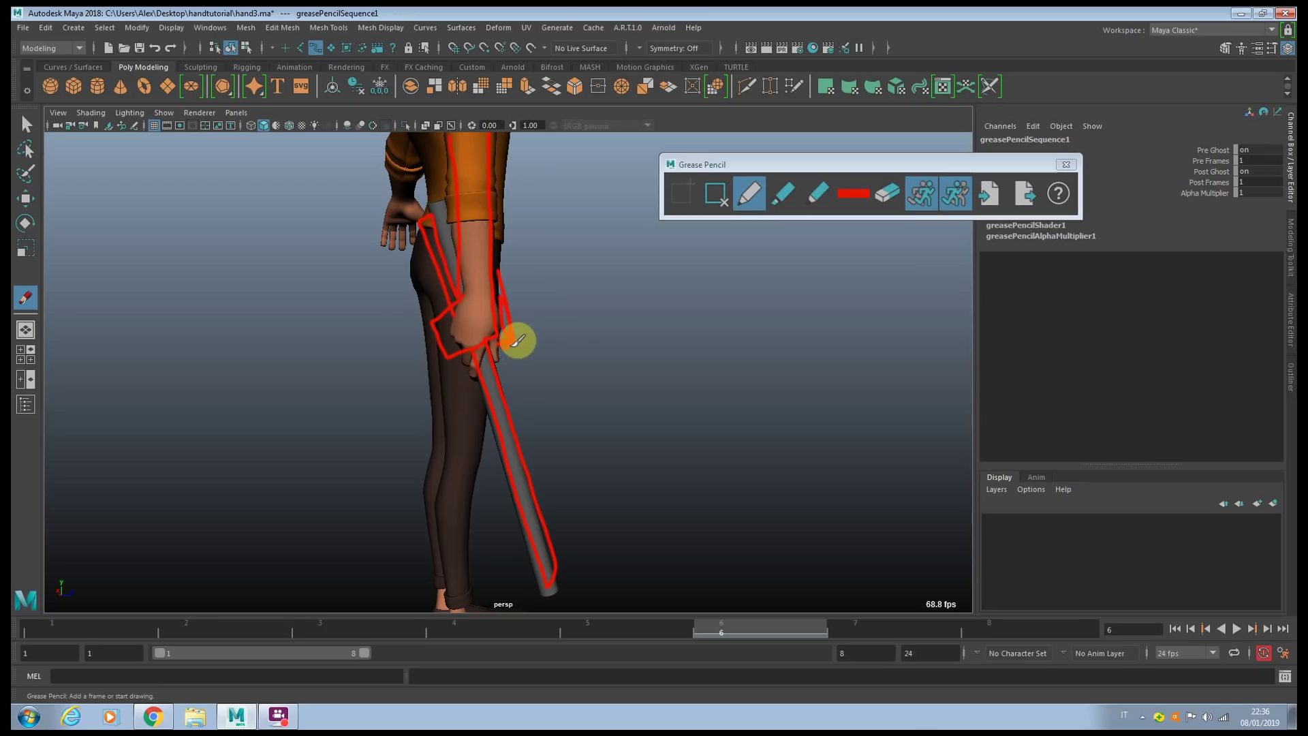
Step: Leave the Grease Pencil tool and delete its sketch key from frame 6 of the timeline
{"action": "scroll", "coordinate": [565, 352], "scroll_direction": "up", "scroll_amount": 3}
{"action": "key", "text": "q"}
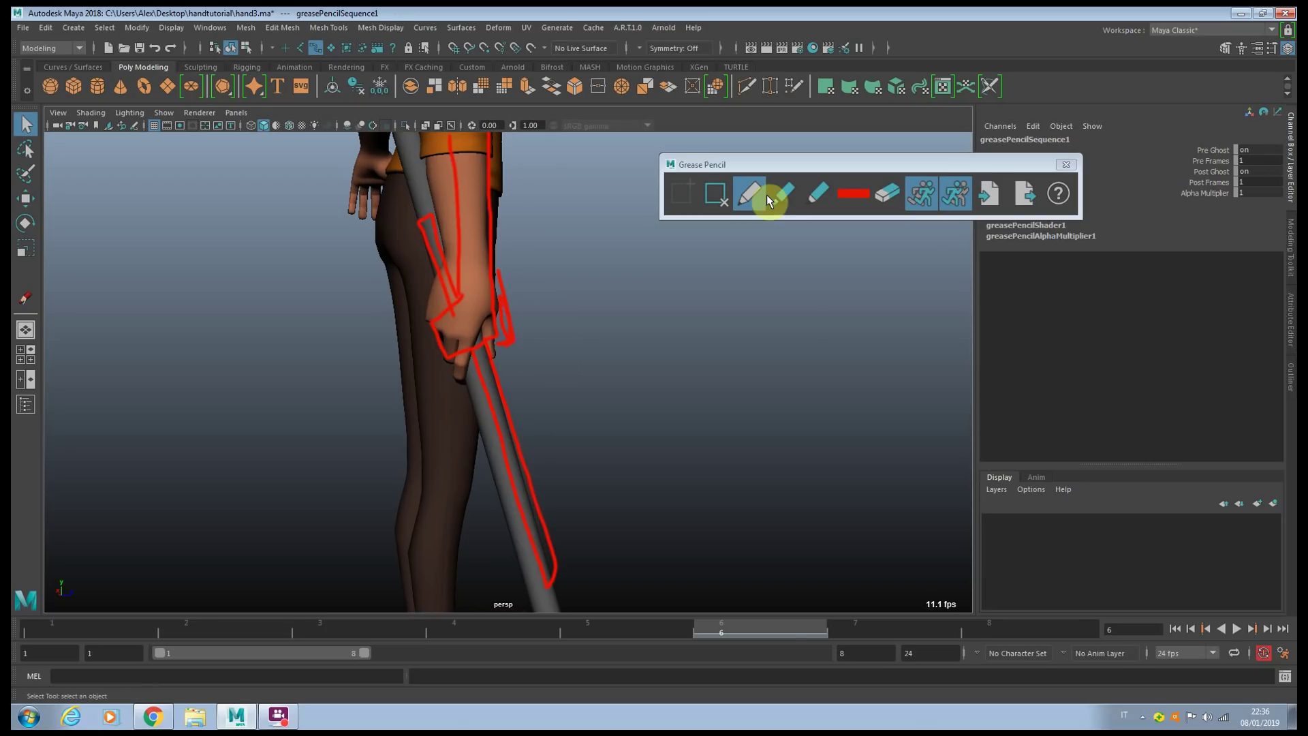
{"action": "right_click", "coordinate": [764, 634]}
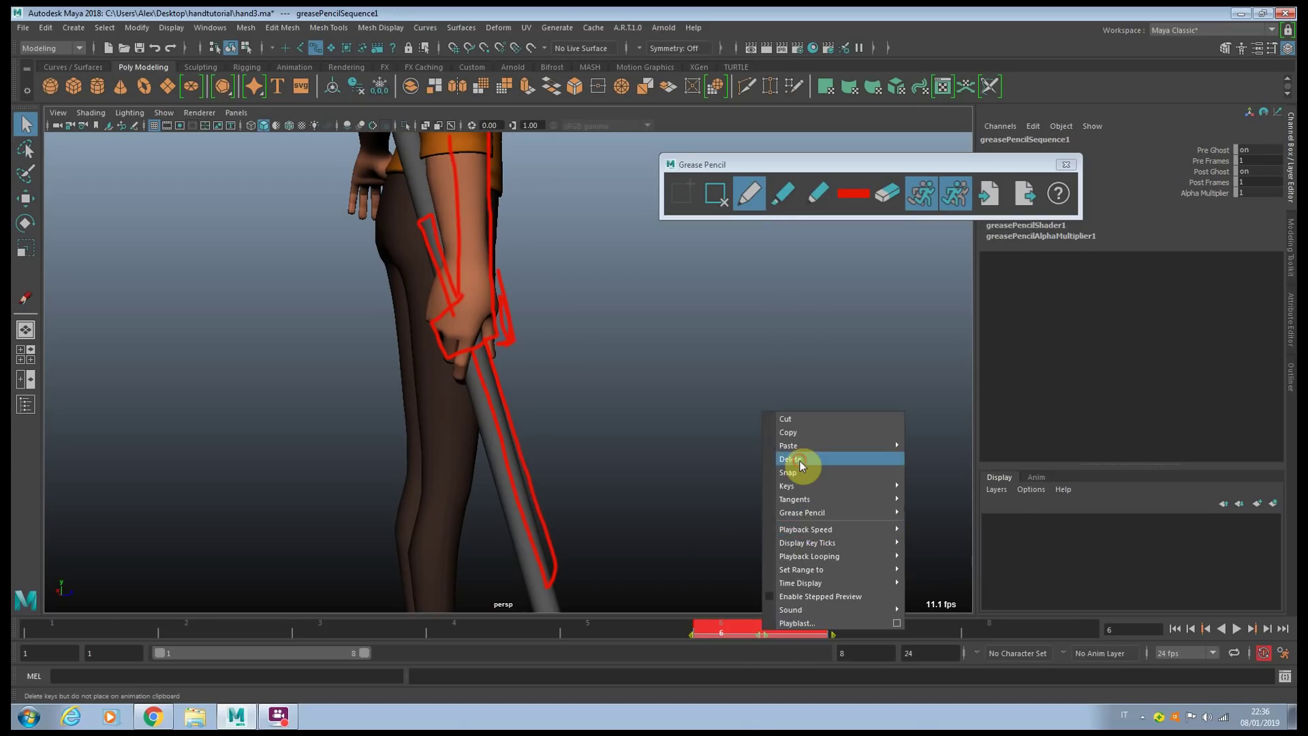
{"action": "left_click", "coordinate": [872, 461]}
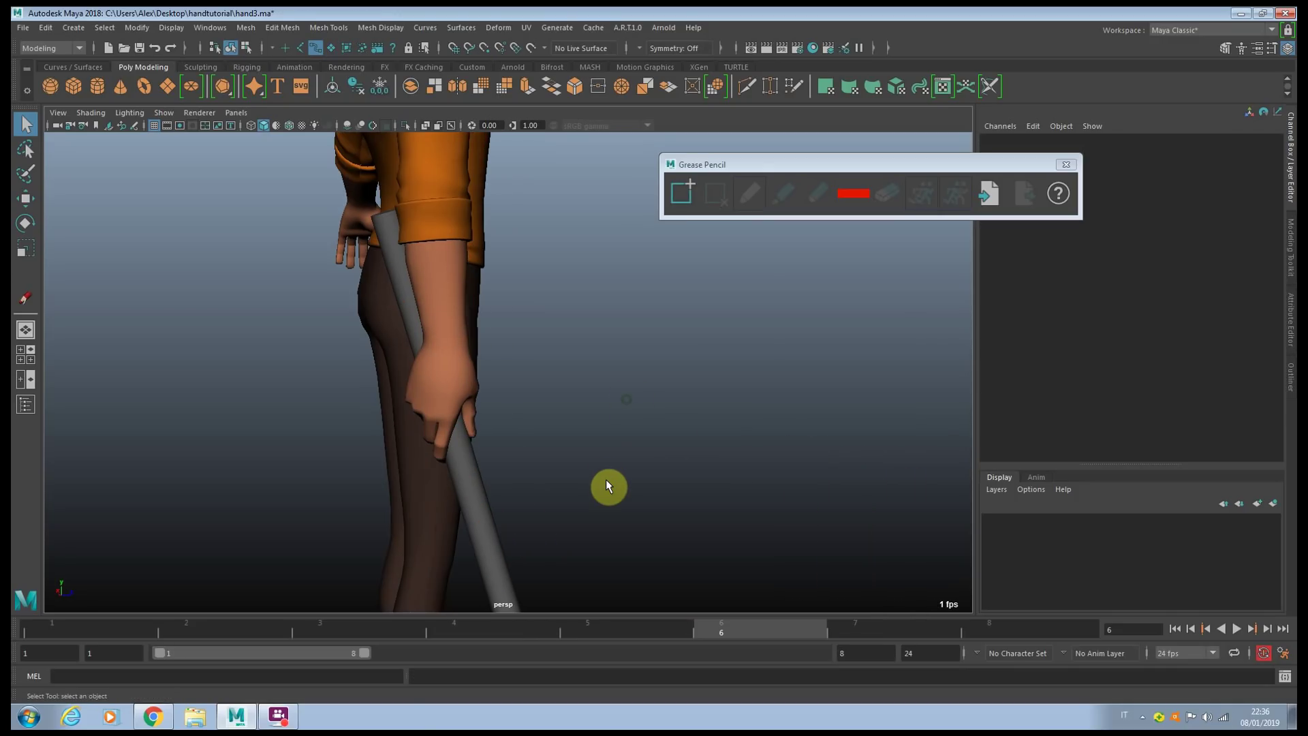